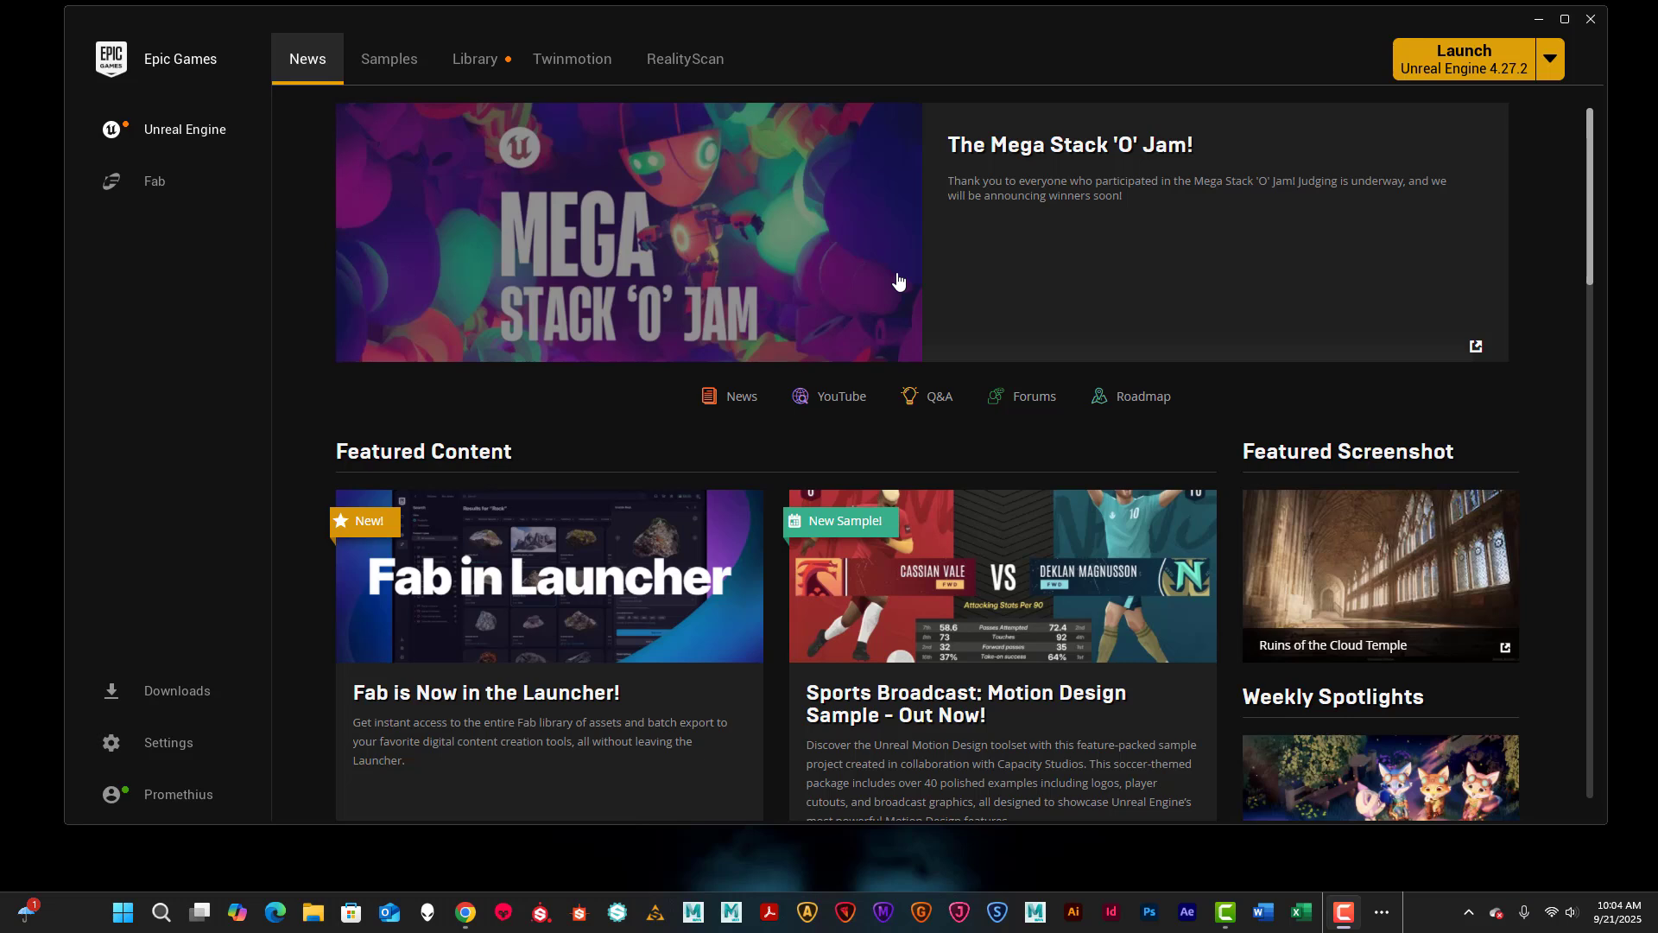
Minimize the launcher, switch to File Explorer, and browse the contents of the DATA (D:) and LACIE SHARE (F:) drives.
left_click(1539, 19)
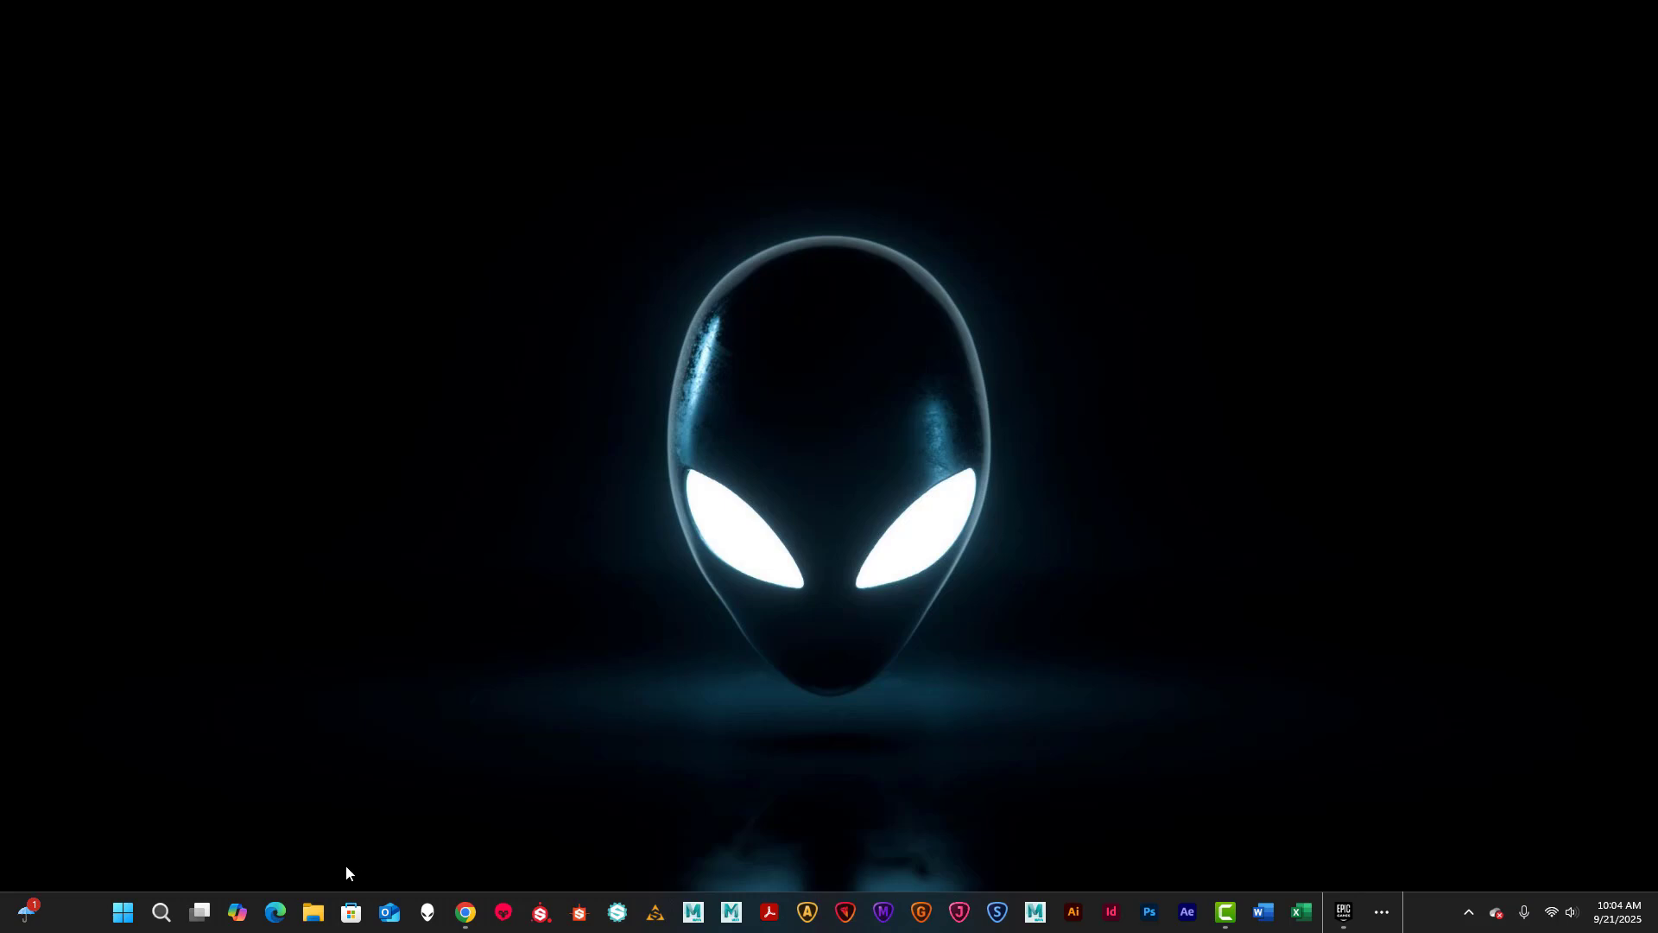
left_click(313, 914)
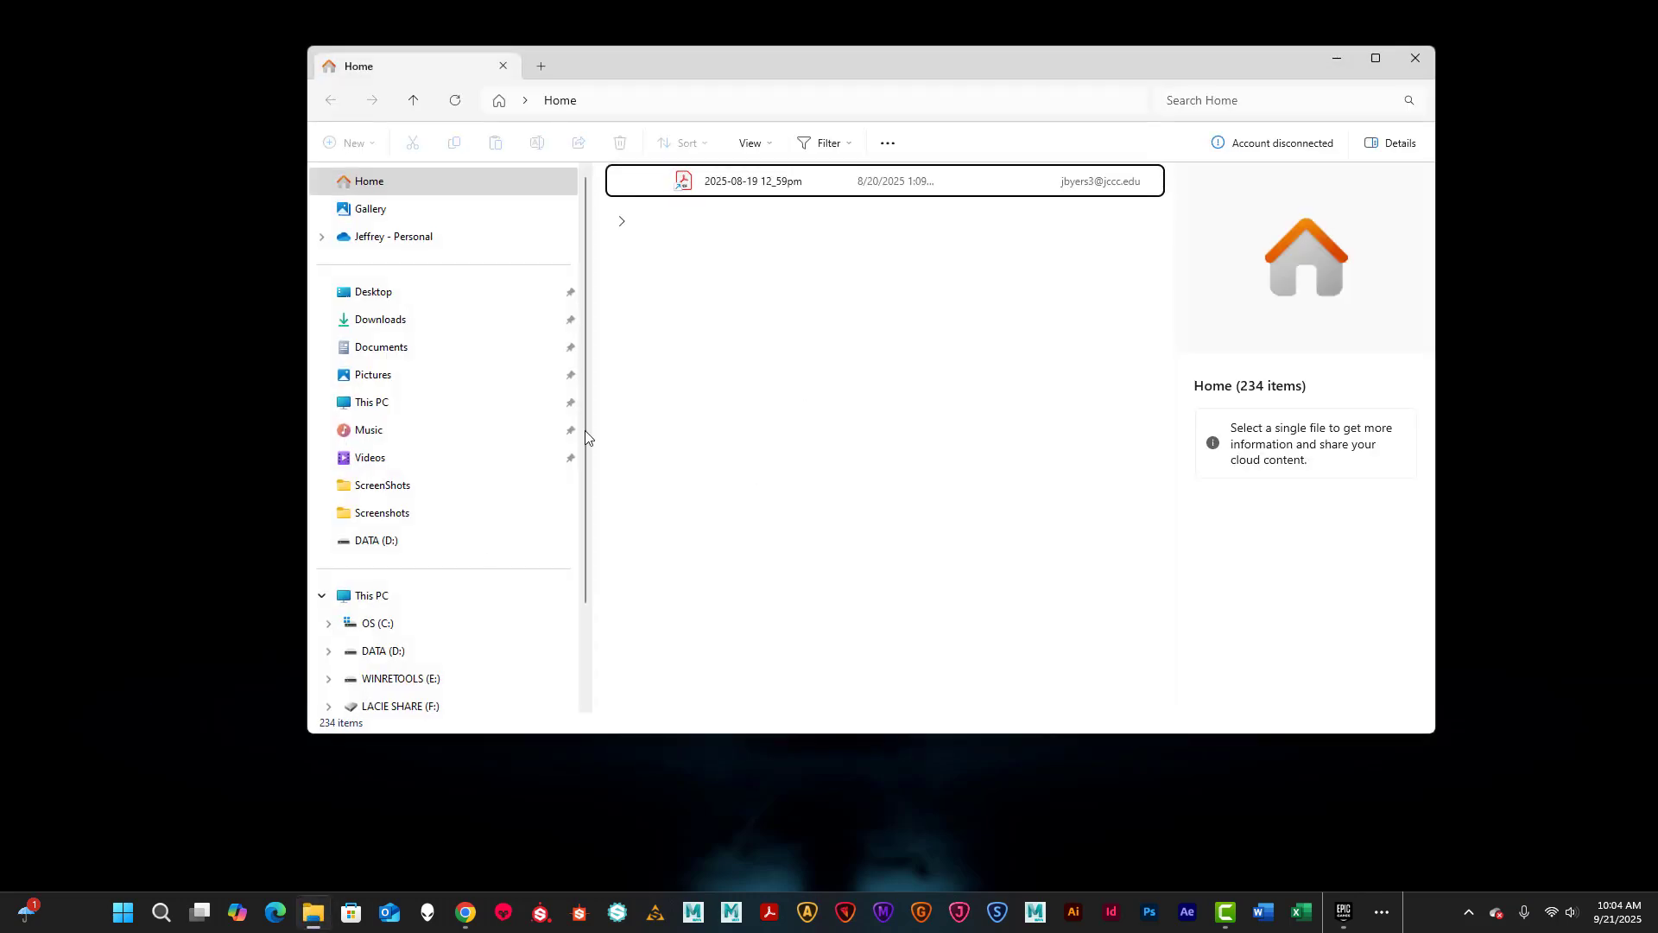
scroll(494, 466, "down", 2)
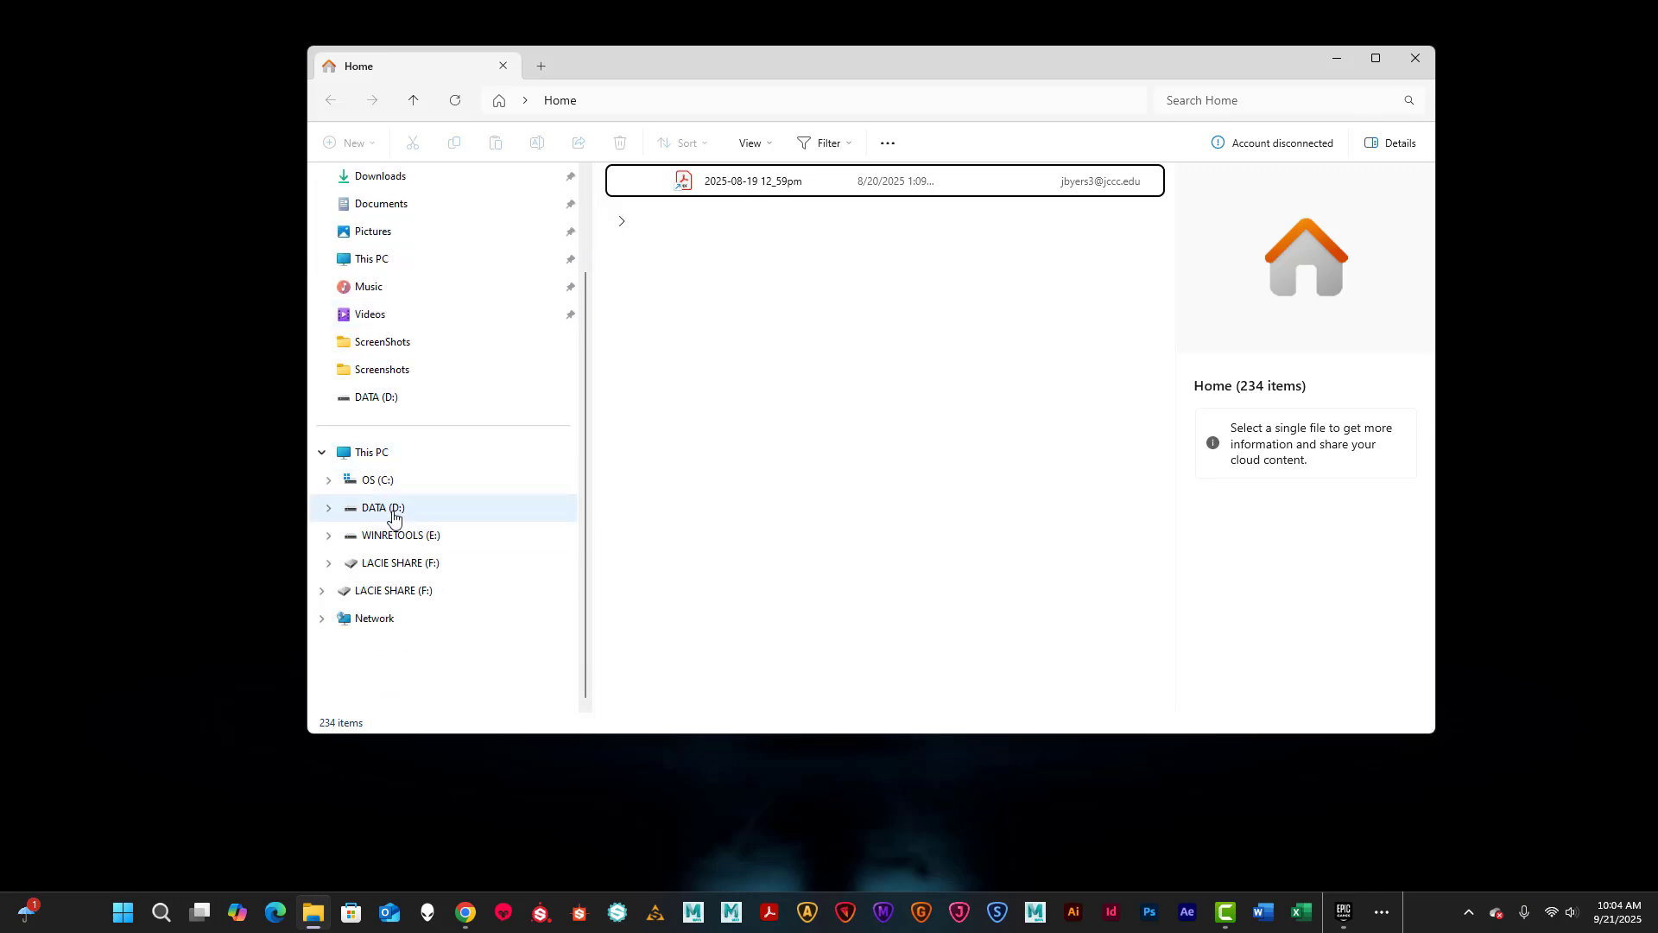
left_click(390, 513)
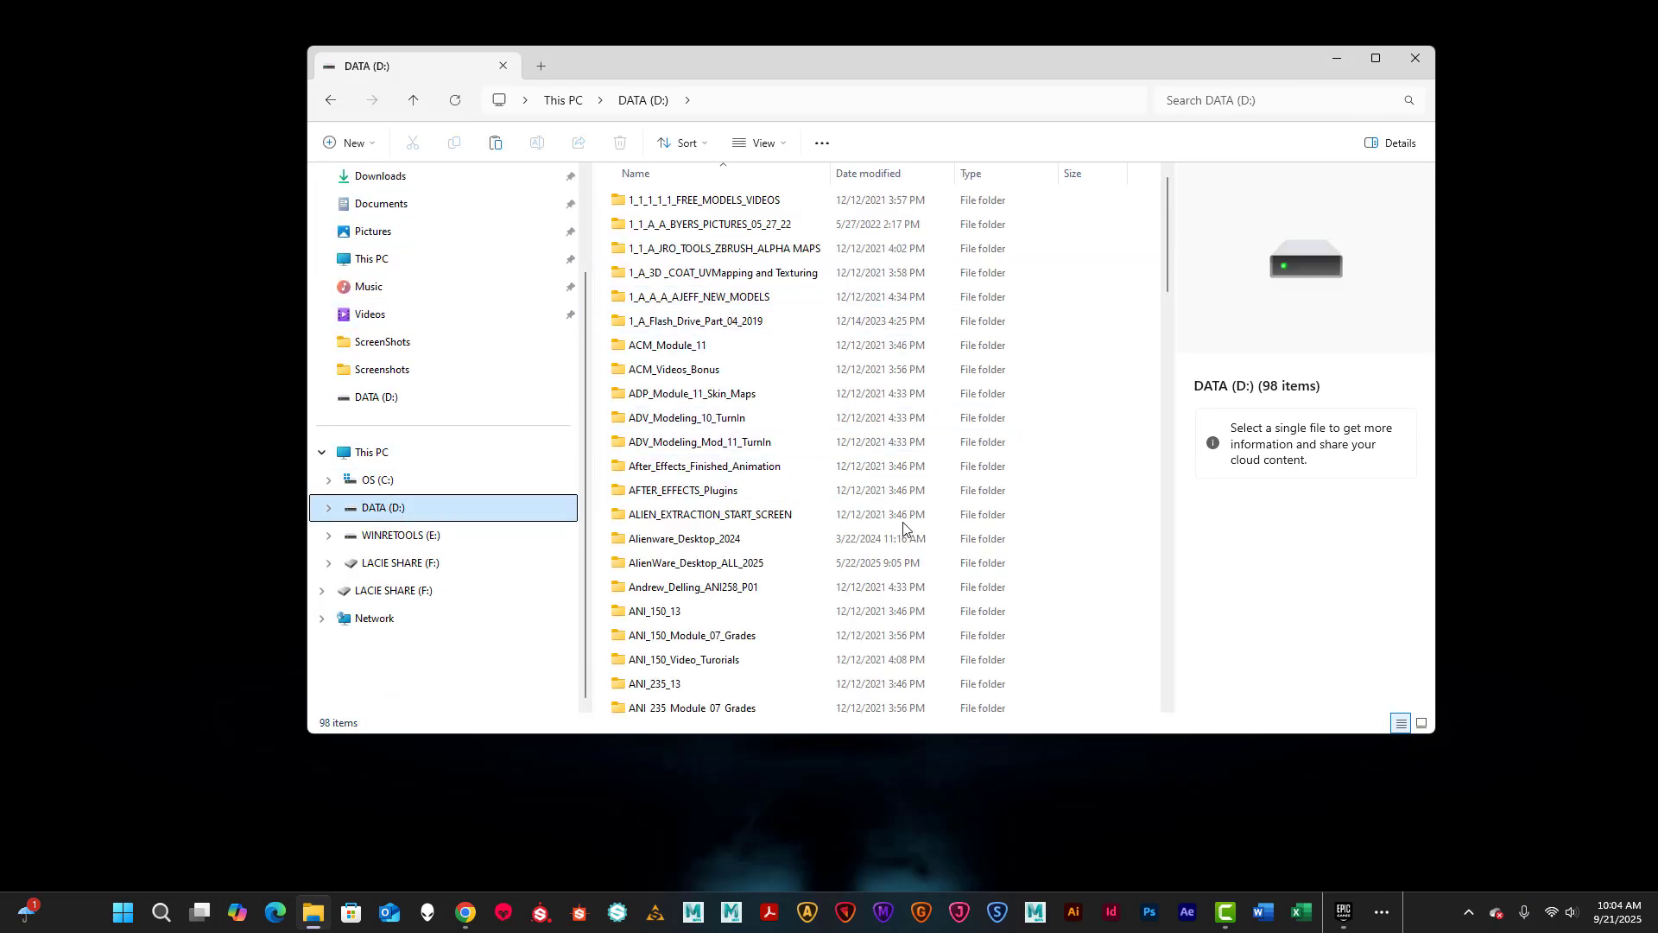
scroll(991, 455, "down", 15)
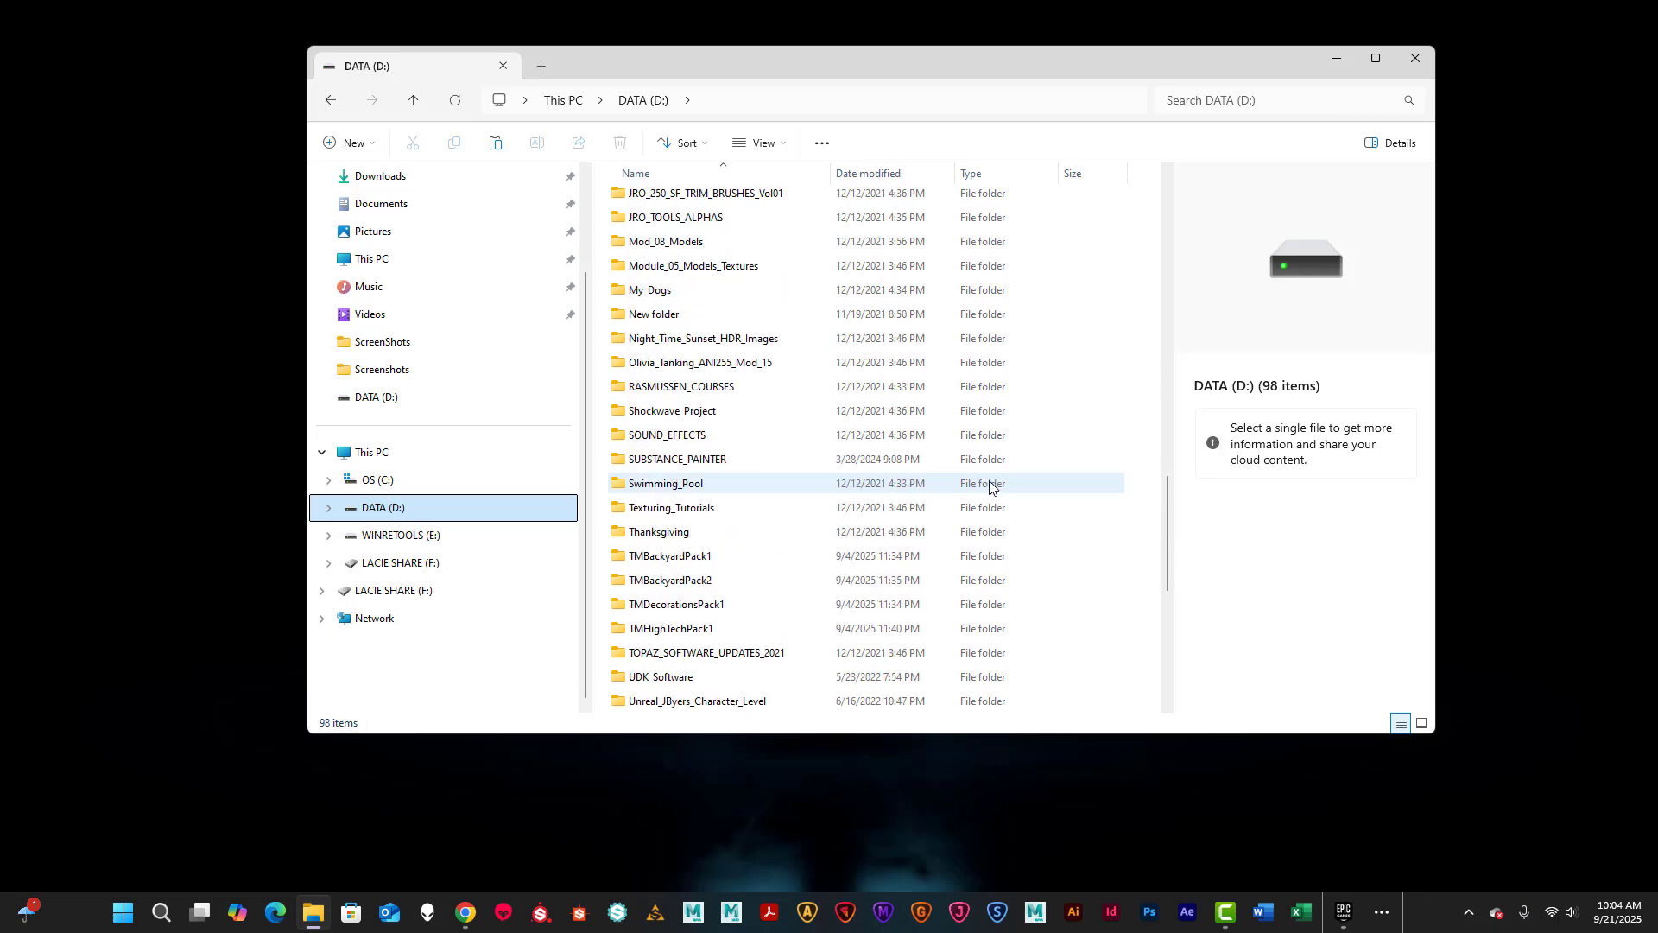
scroll(987, 485, "up", 10)
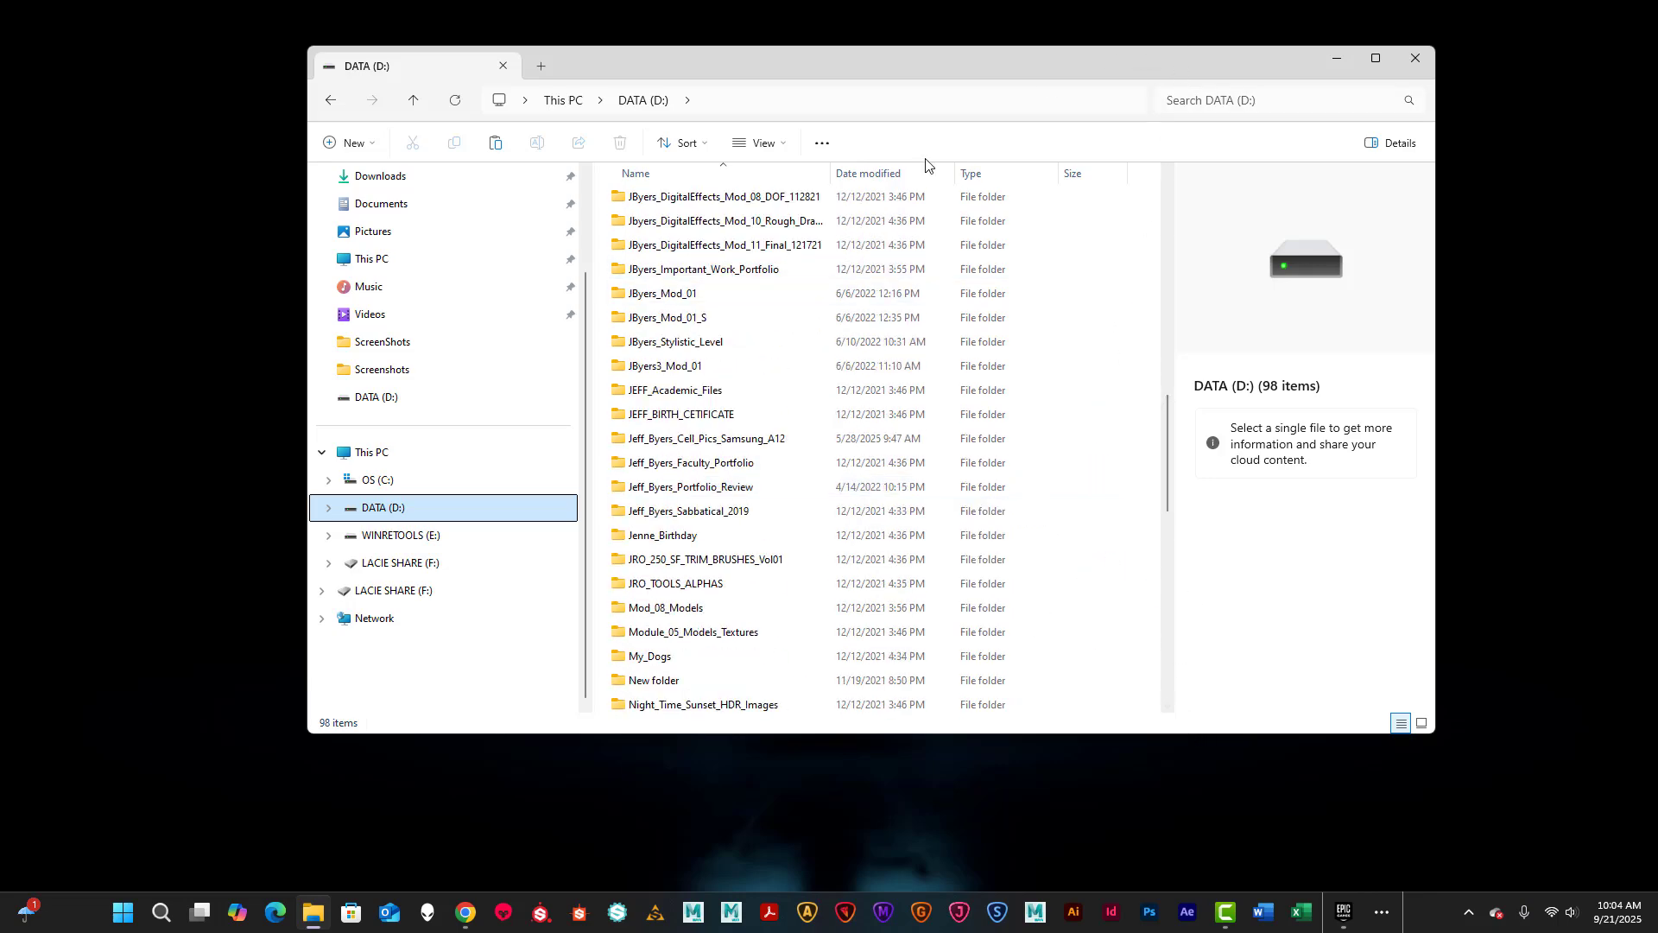
left_click(404, 564)
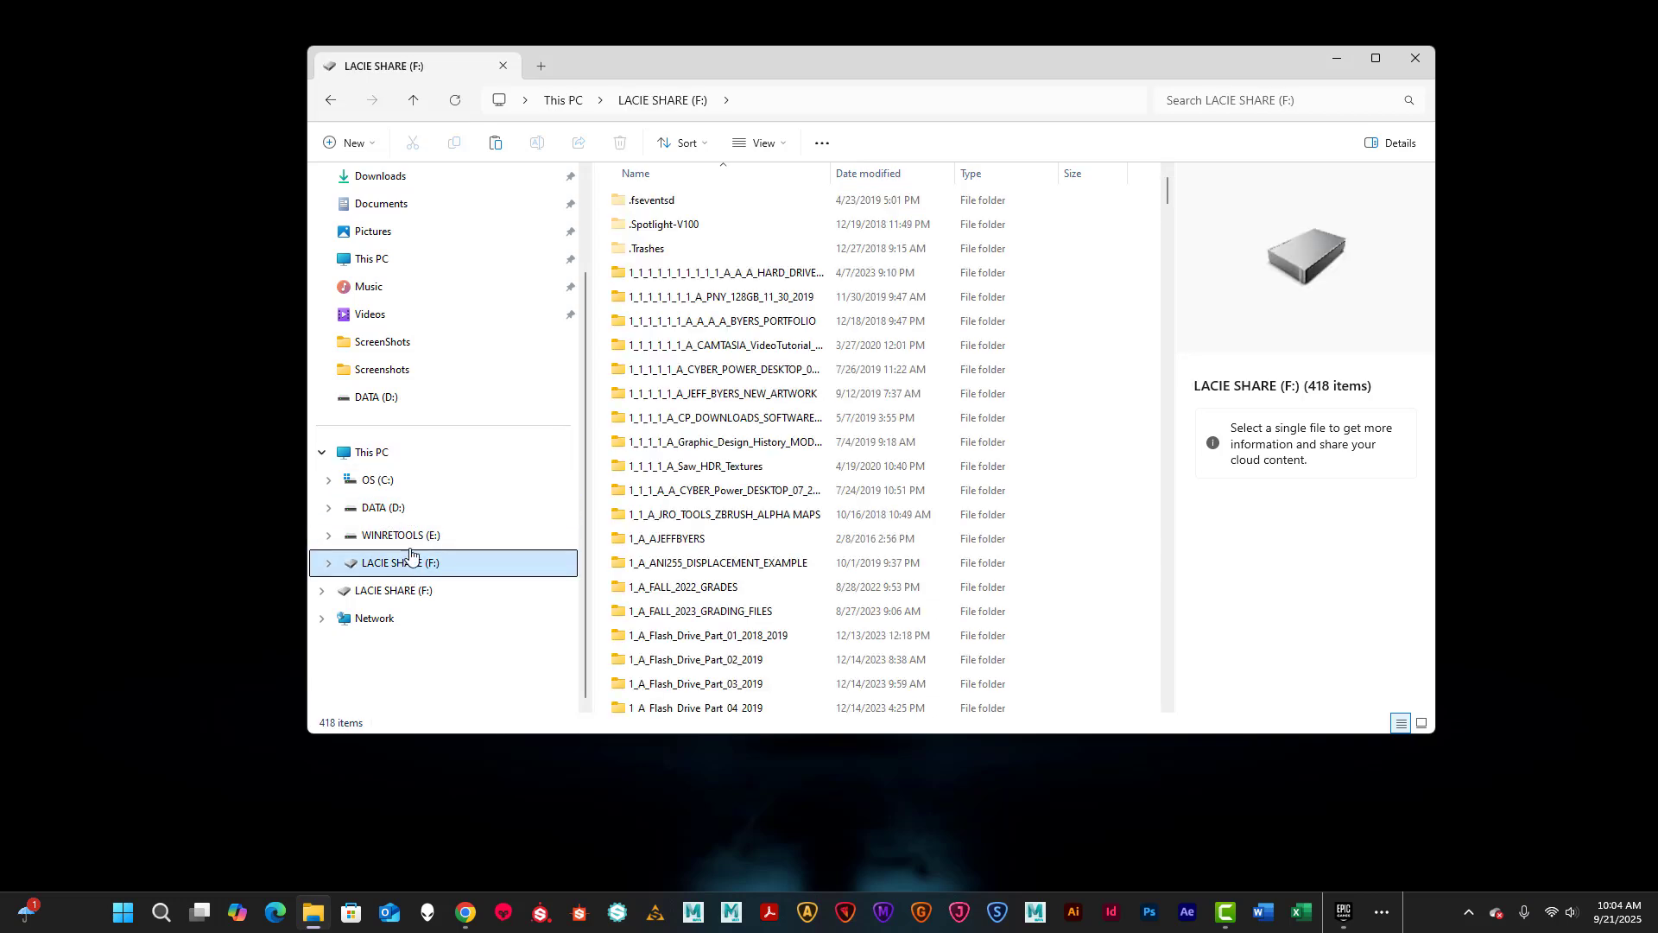
left_click(381, 511)
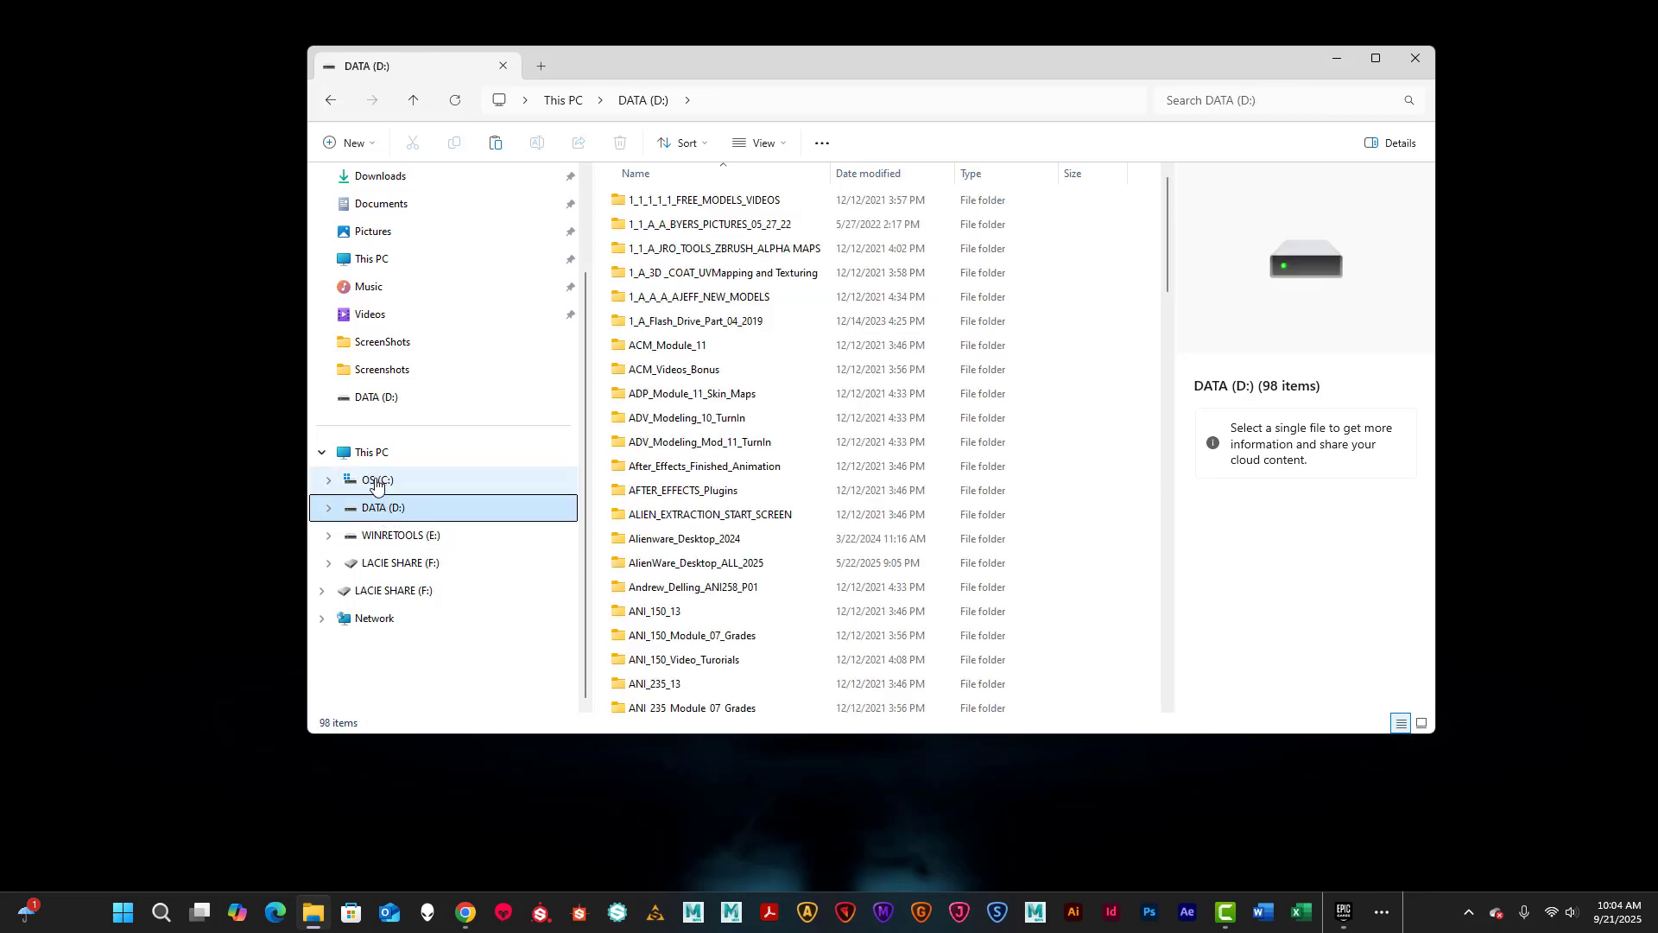
Check the used and free space of the OS (C:) drive in its properties.
left_click(380, 484)
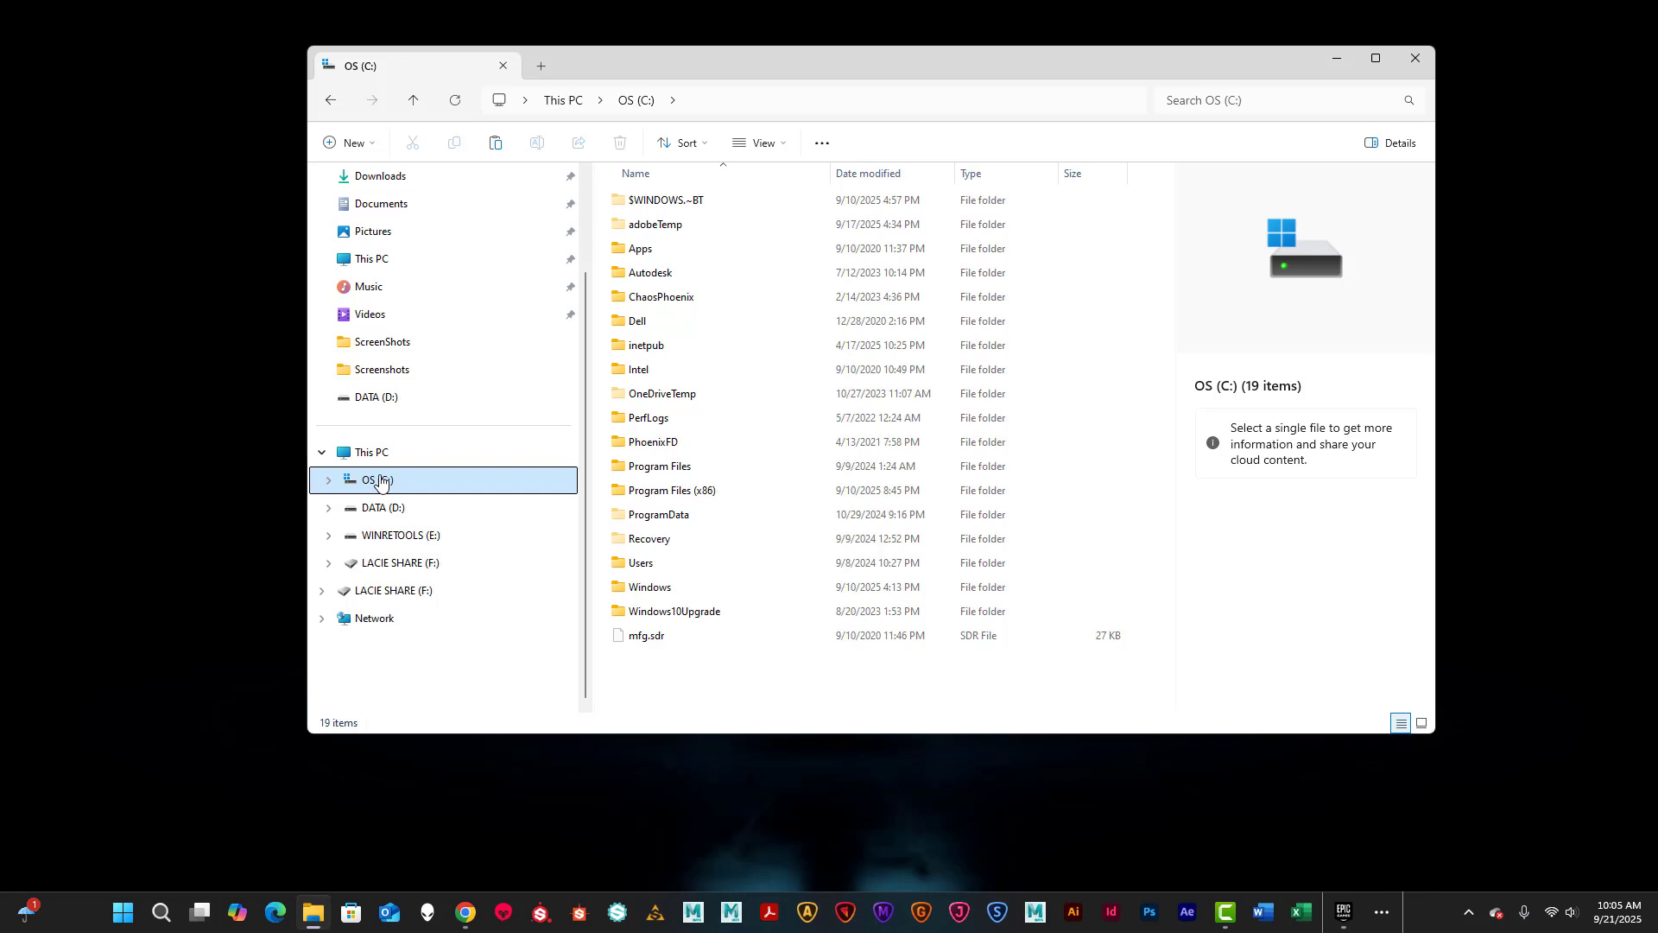
right_click(383, 482)
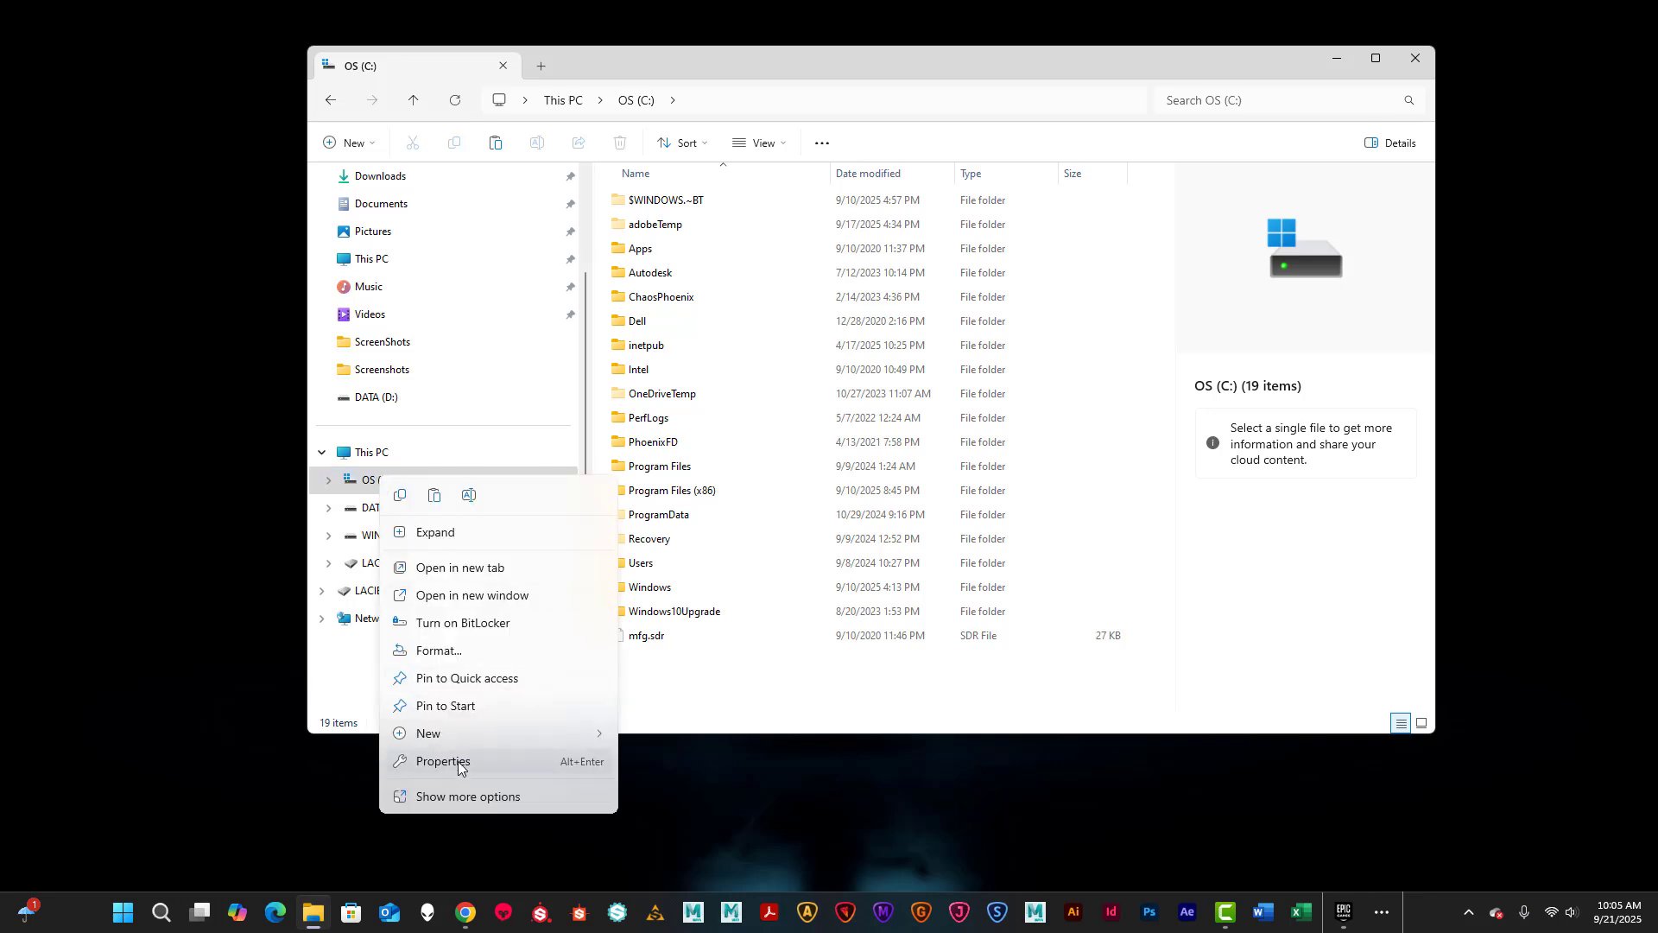
left_click(421, 760)
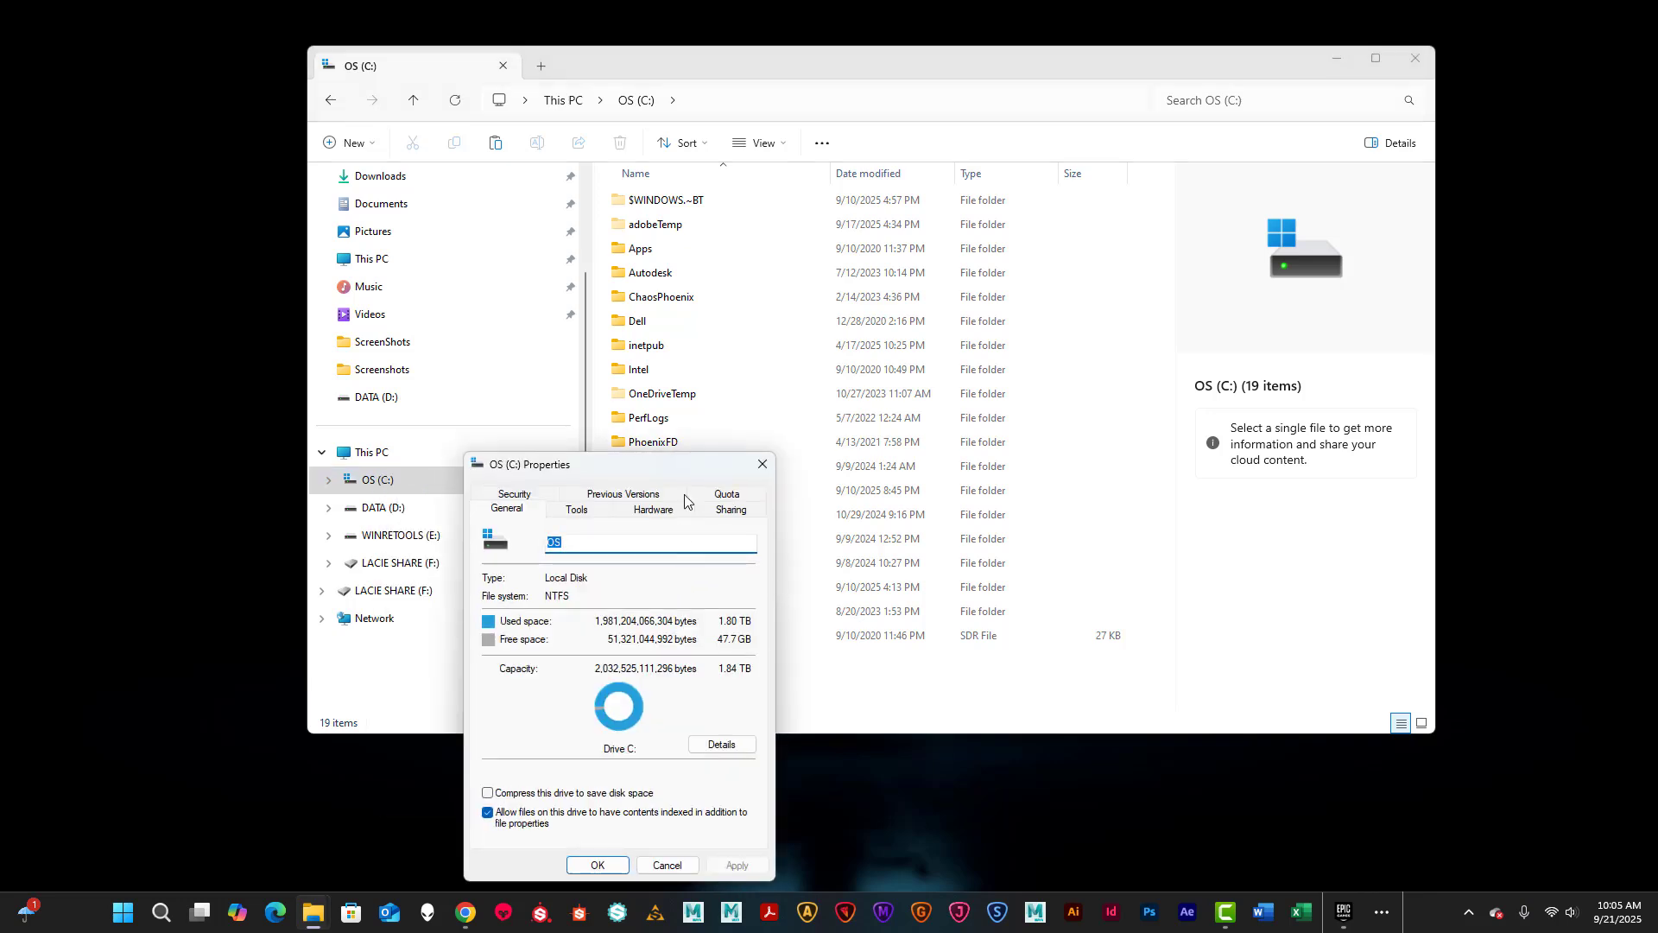
left_click_drag(670, 469, 722, 302)
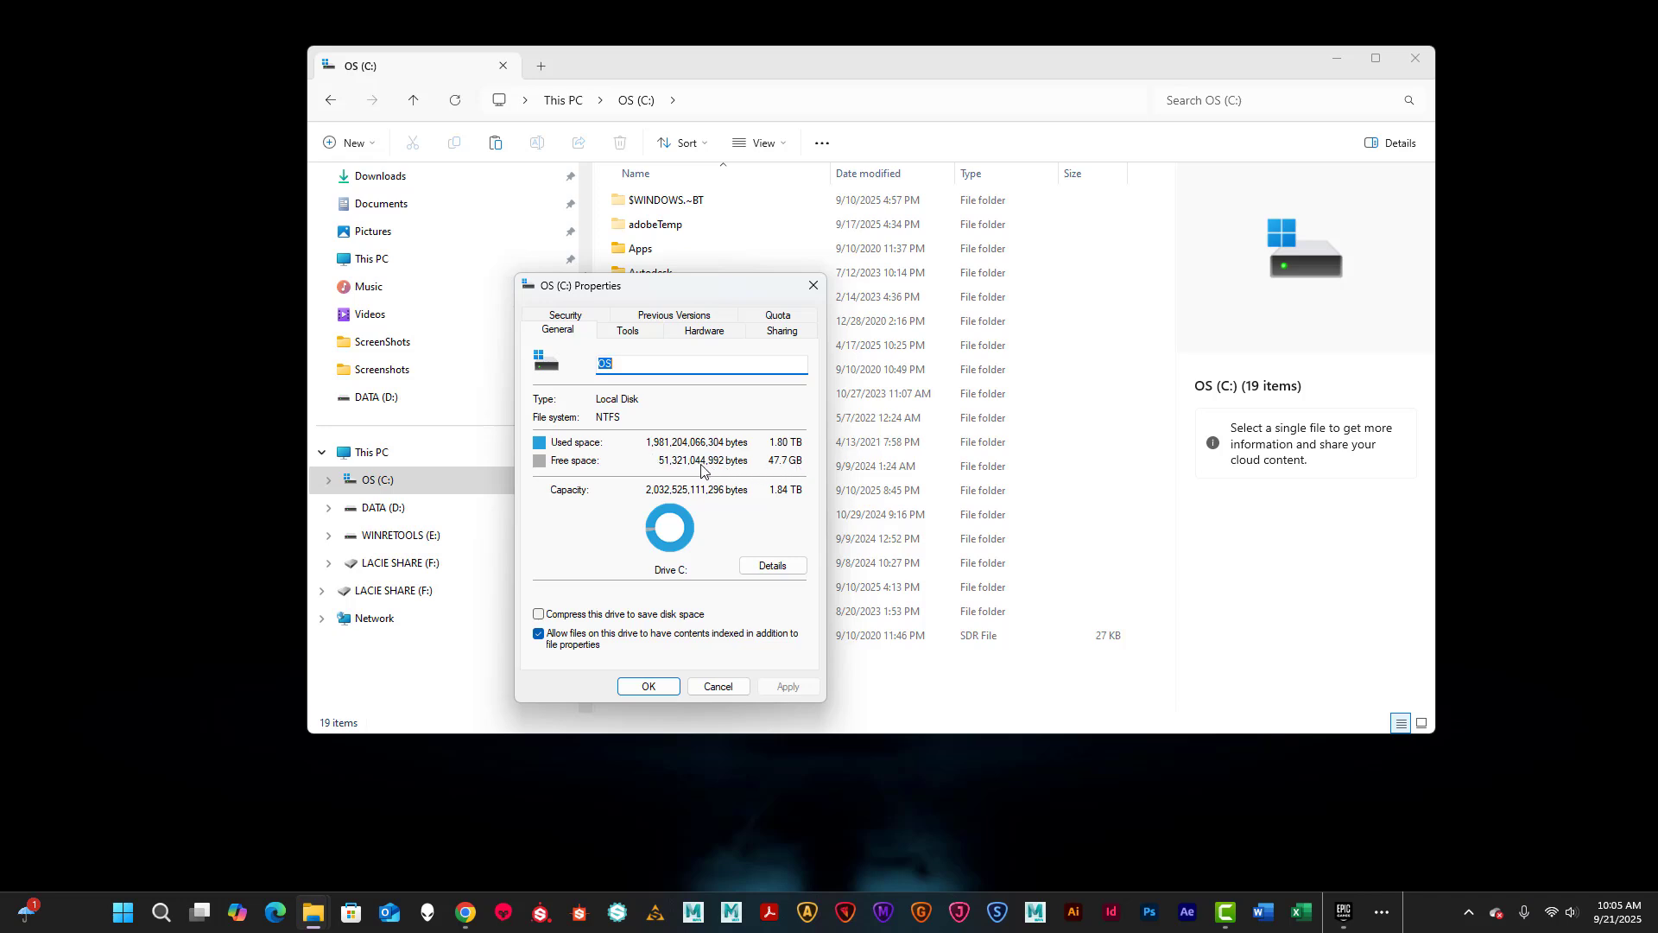
left_click_drag(719, 283, 692, 284)
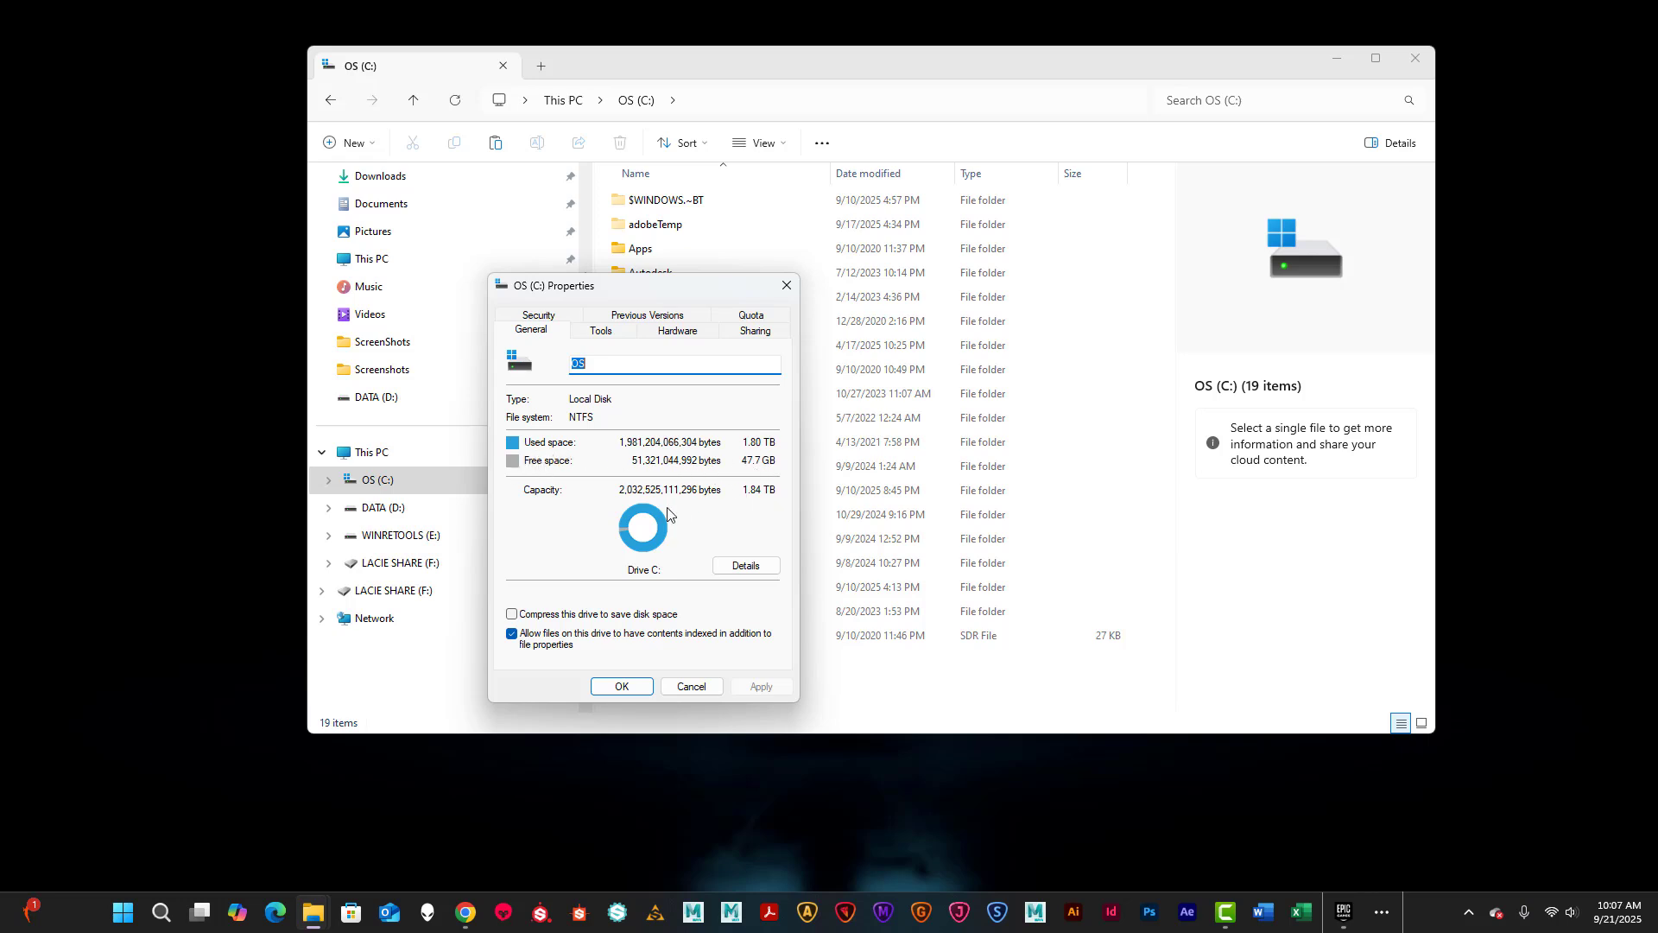
left_click(786, 285)
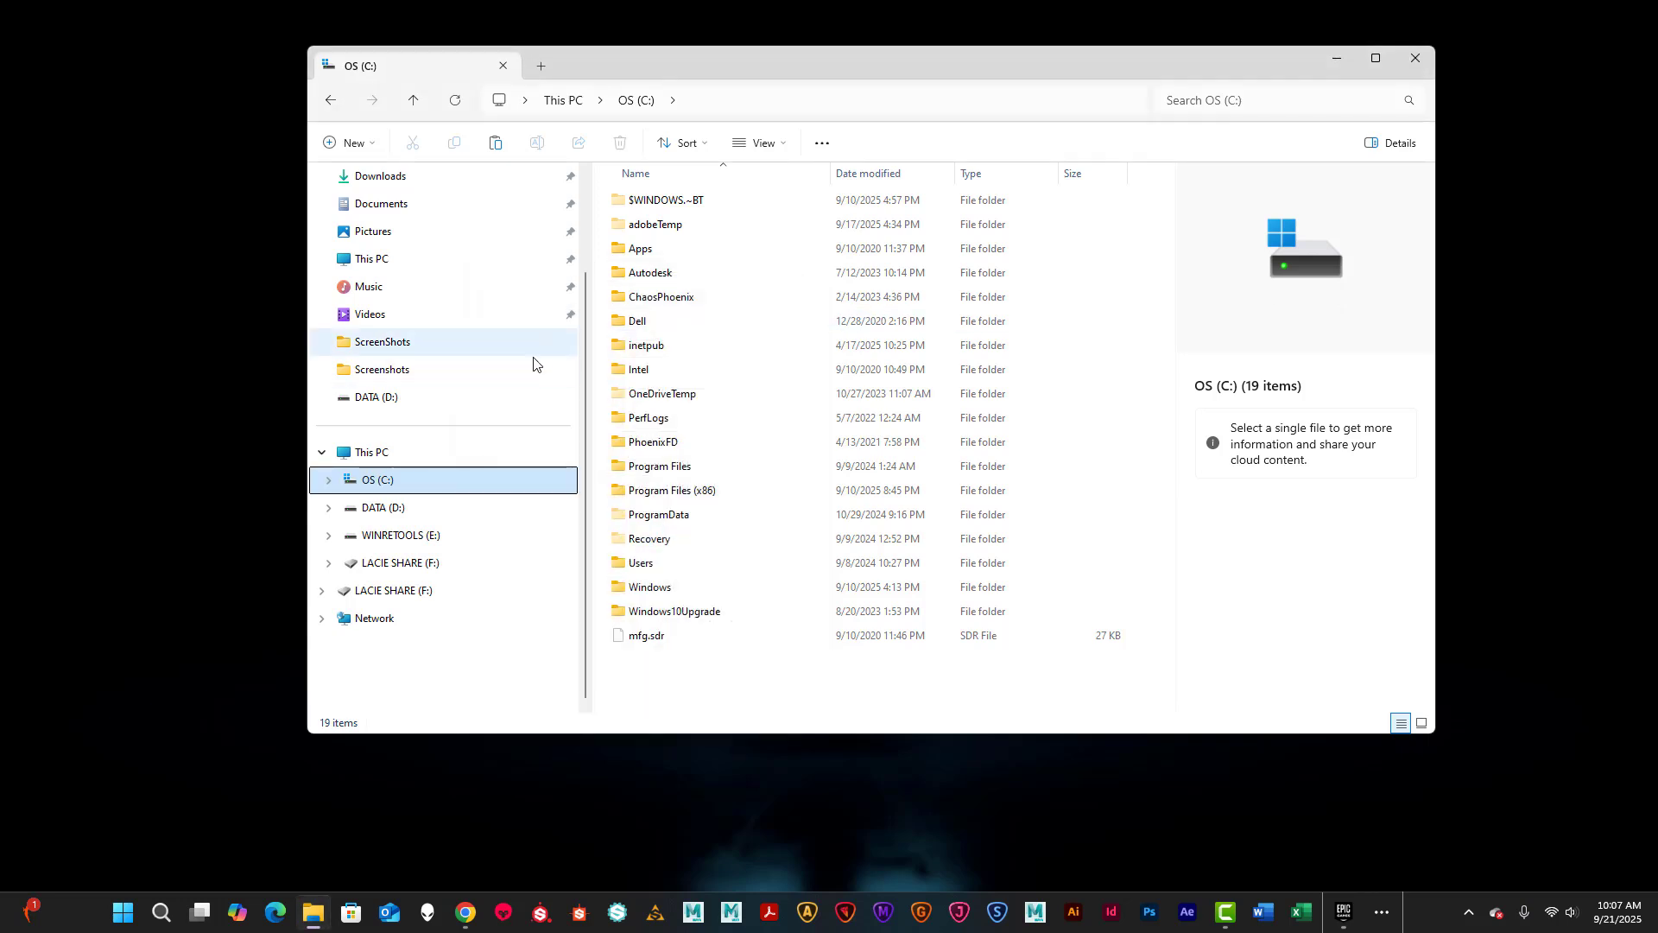
Check the used and free space of the DATA (D:) drive in its properties.
left_click(385, 511)
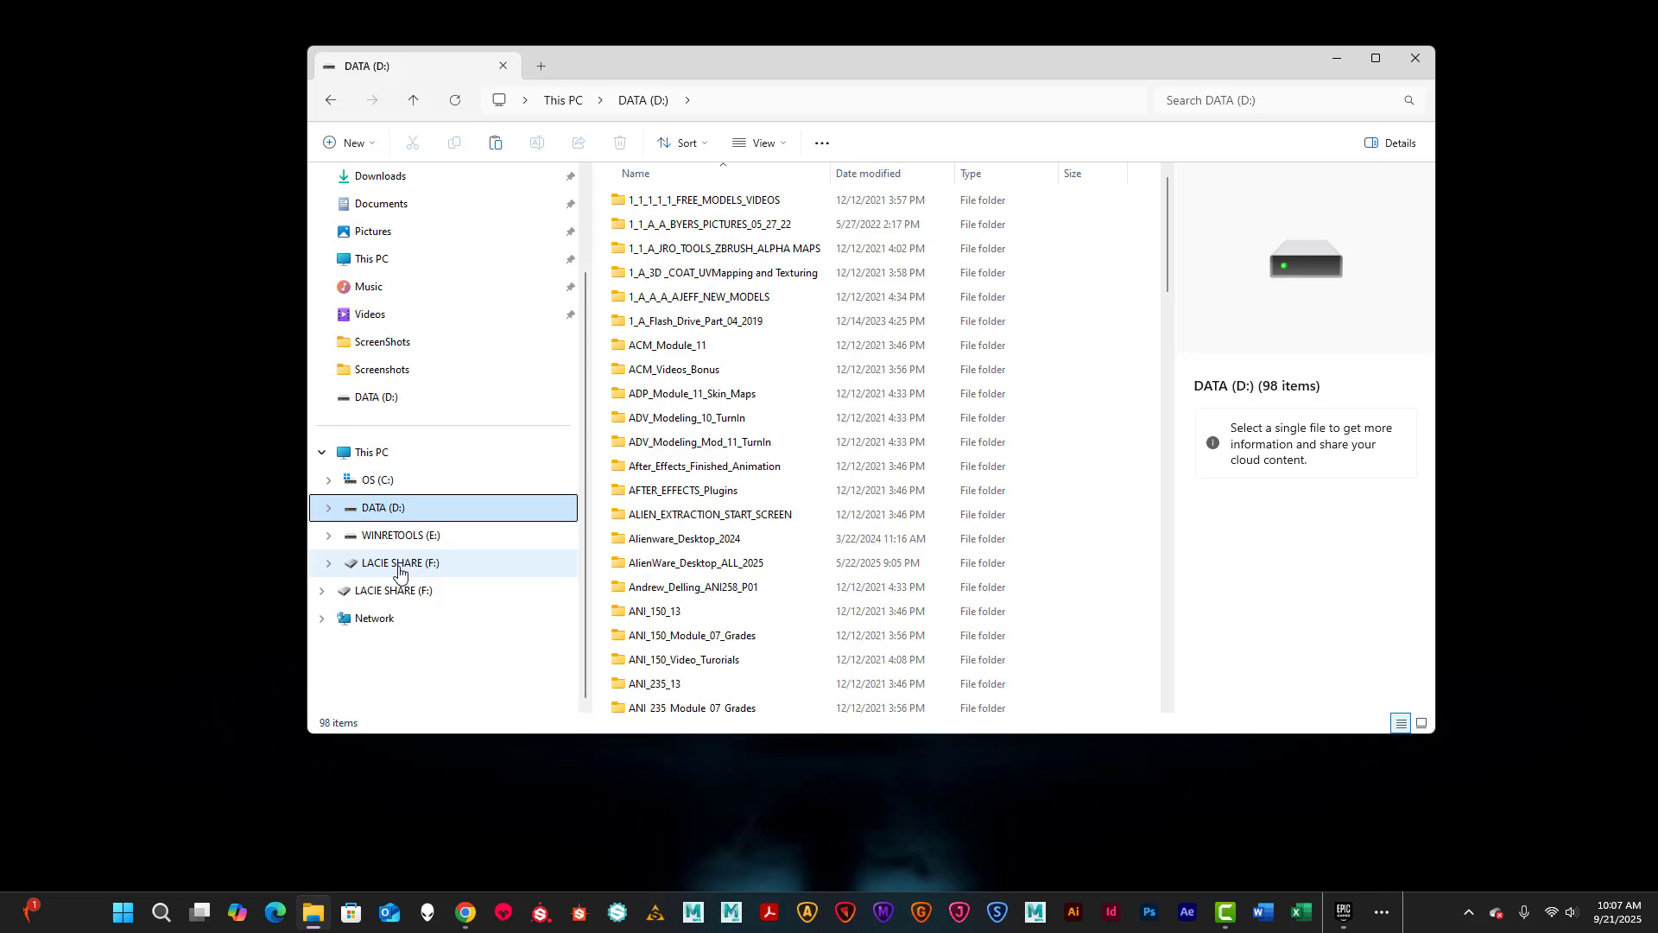
right_click(381, 509)
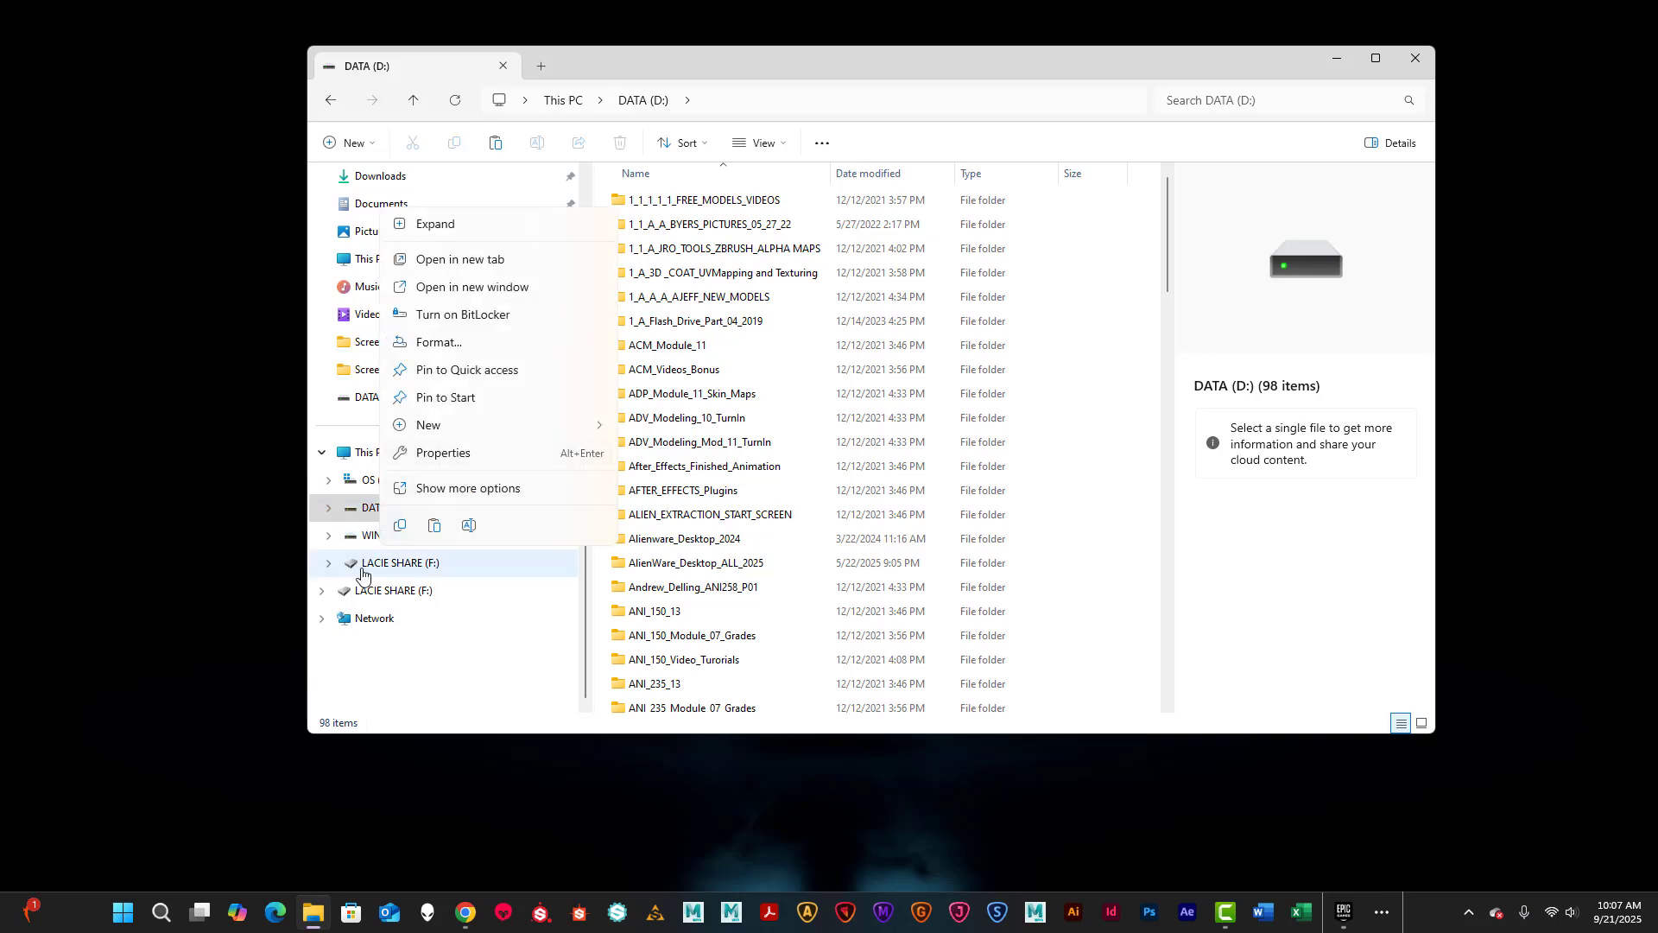
left_click(427, 460)
left_click_drag(630, 360, 678, 261)
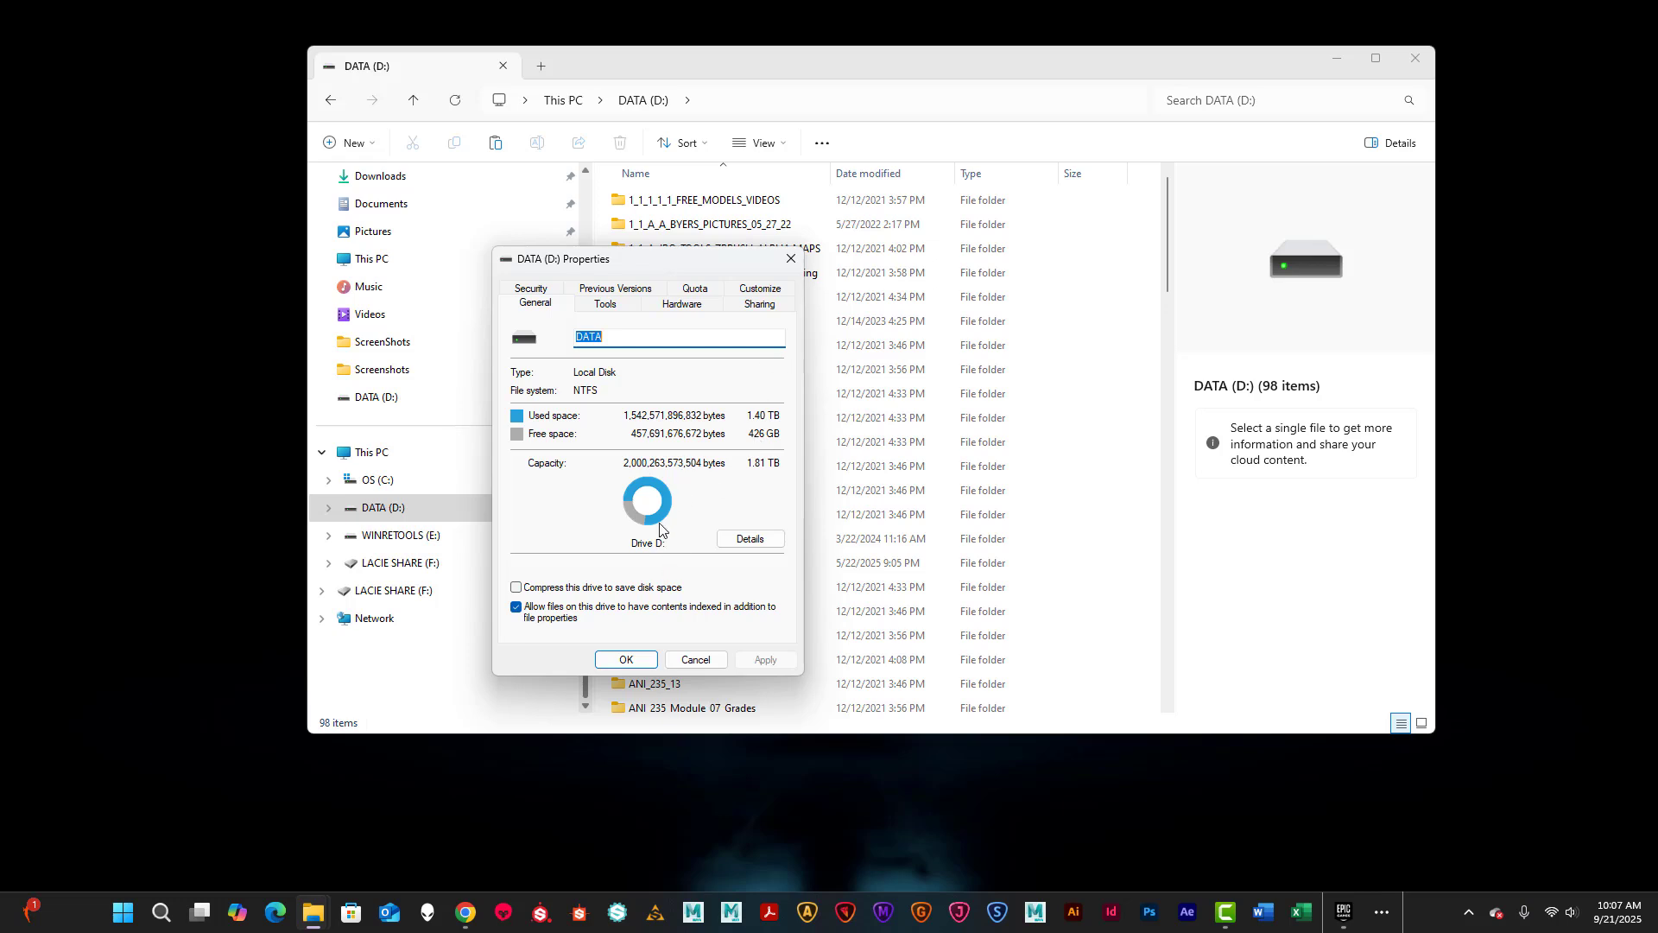
left_click(791, 259)
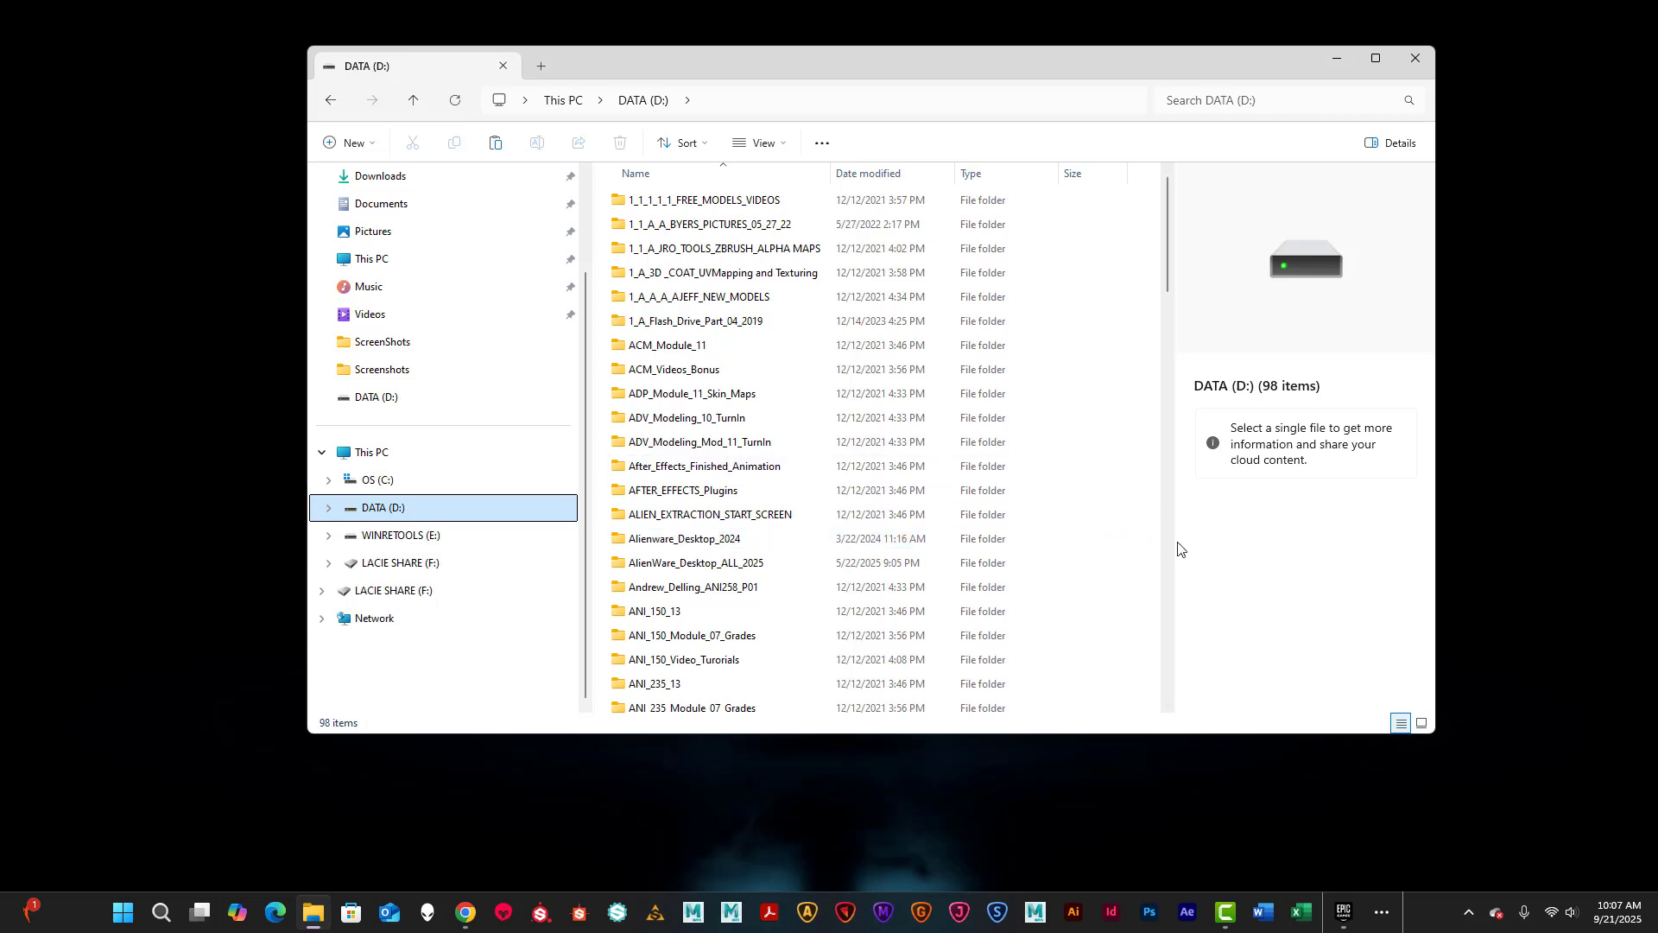
Widen the File Explorer window and create a new folder at the root of the DATA (D:) drive.
left_click_drag(1434, 566, 1604, 561)
right_click(1230, 537)
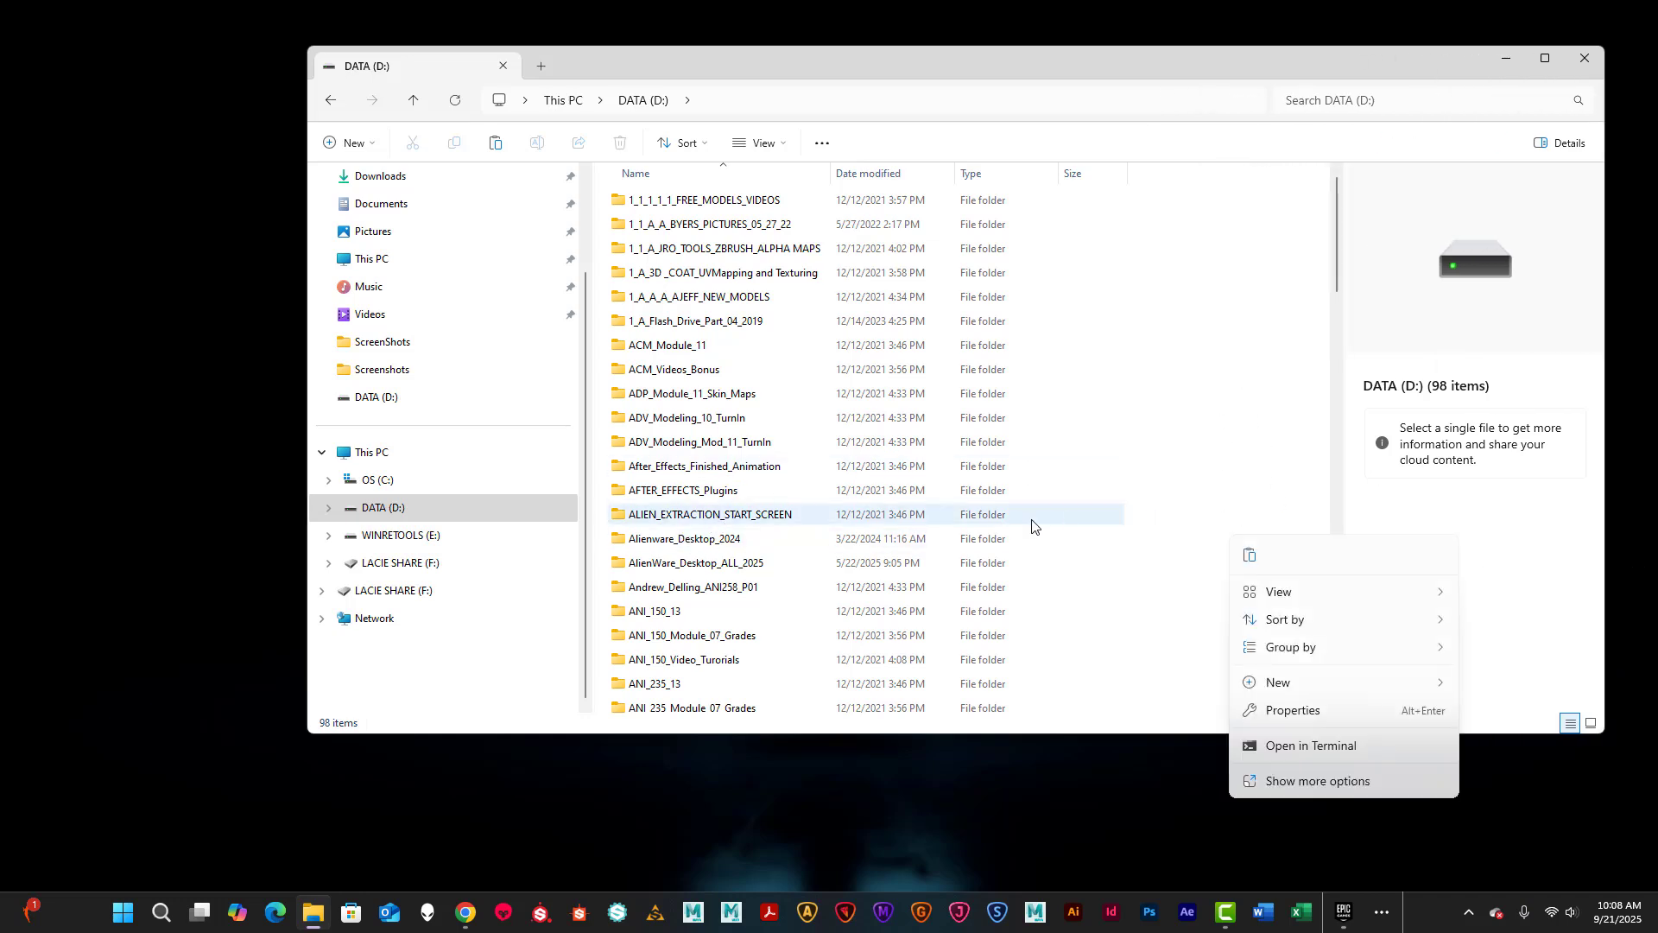
left_click(1272, 458)
right_click(1272, 457)
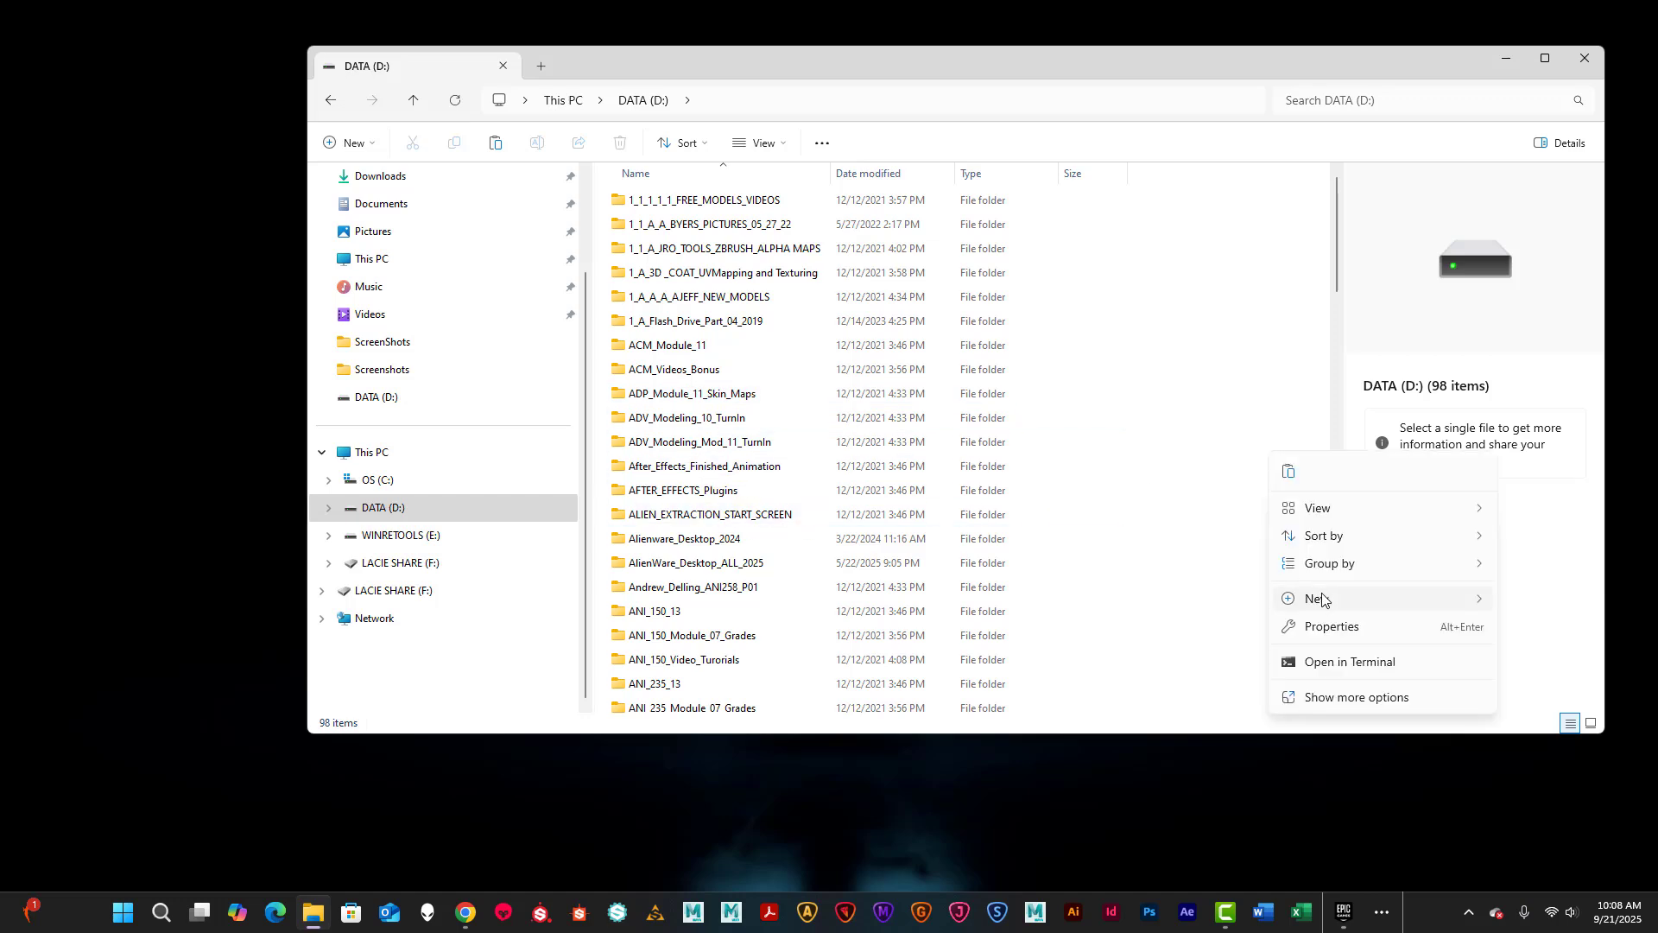
mouse_move(1319, 602)
left_click(1097, 212)
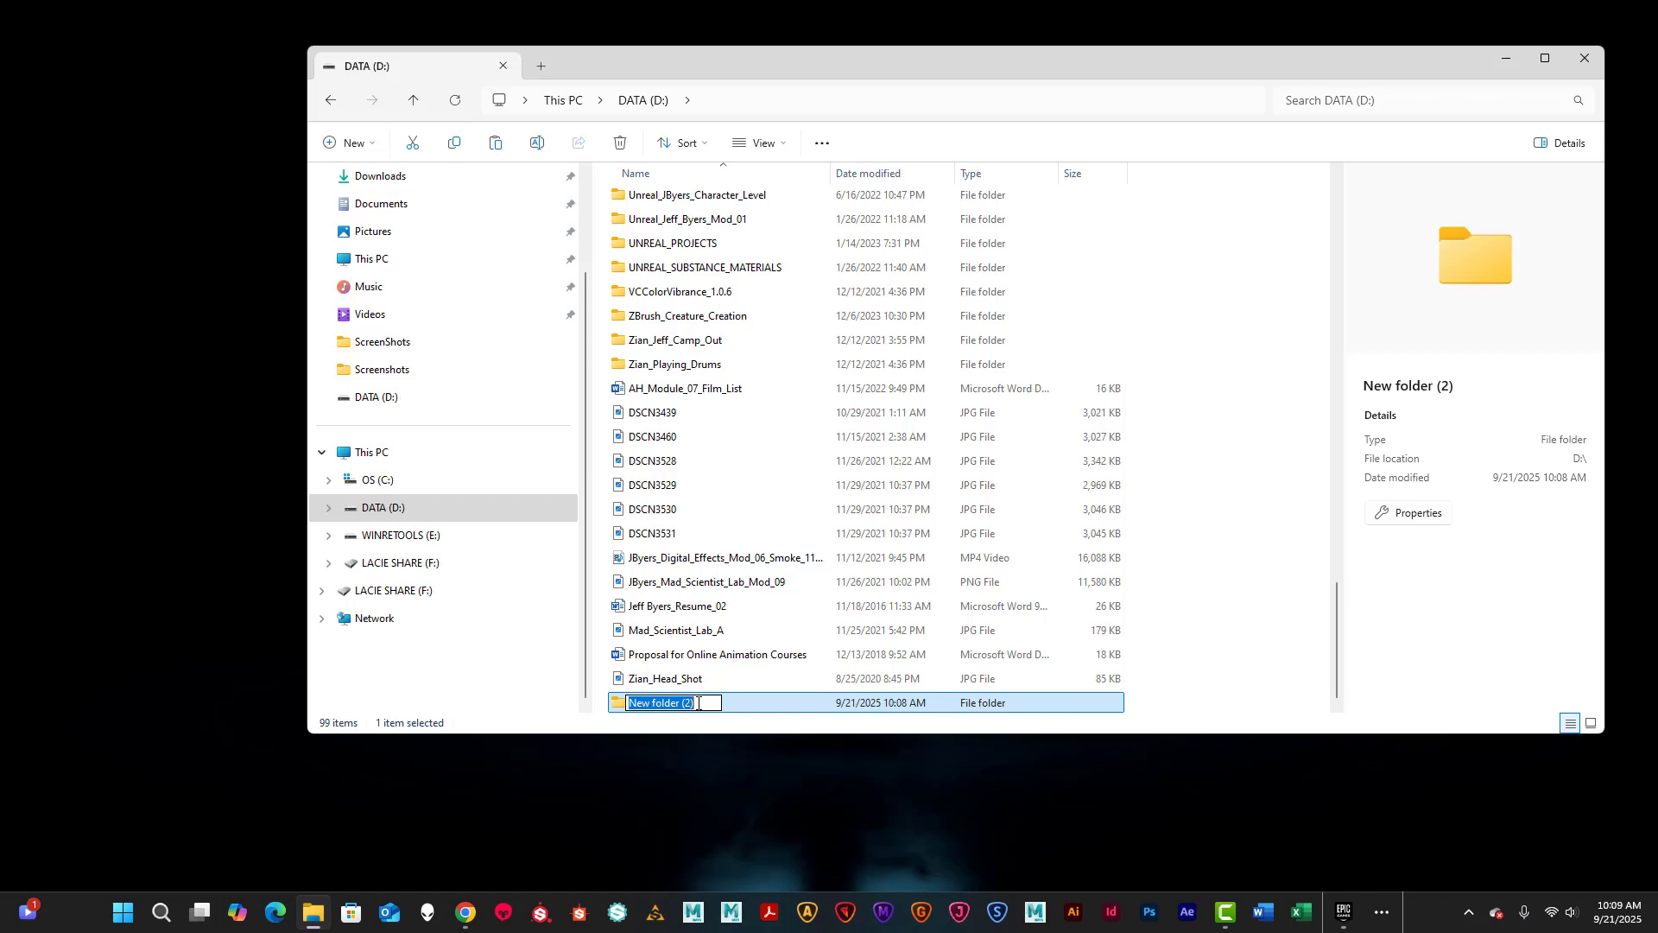
Name the new folder "Unreal_", the owner's first initial and surname, and "_Mod_04_08", joined without spaces, and open it.
type("Unr")
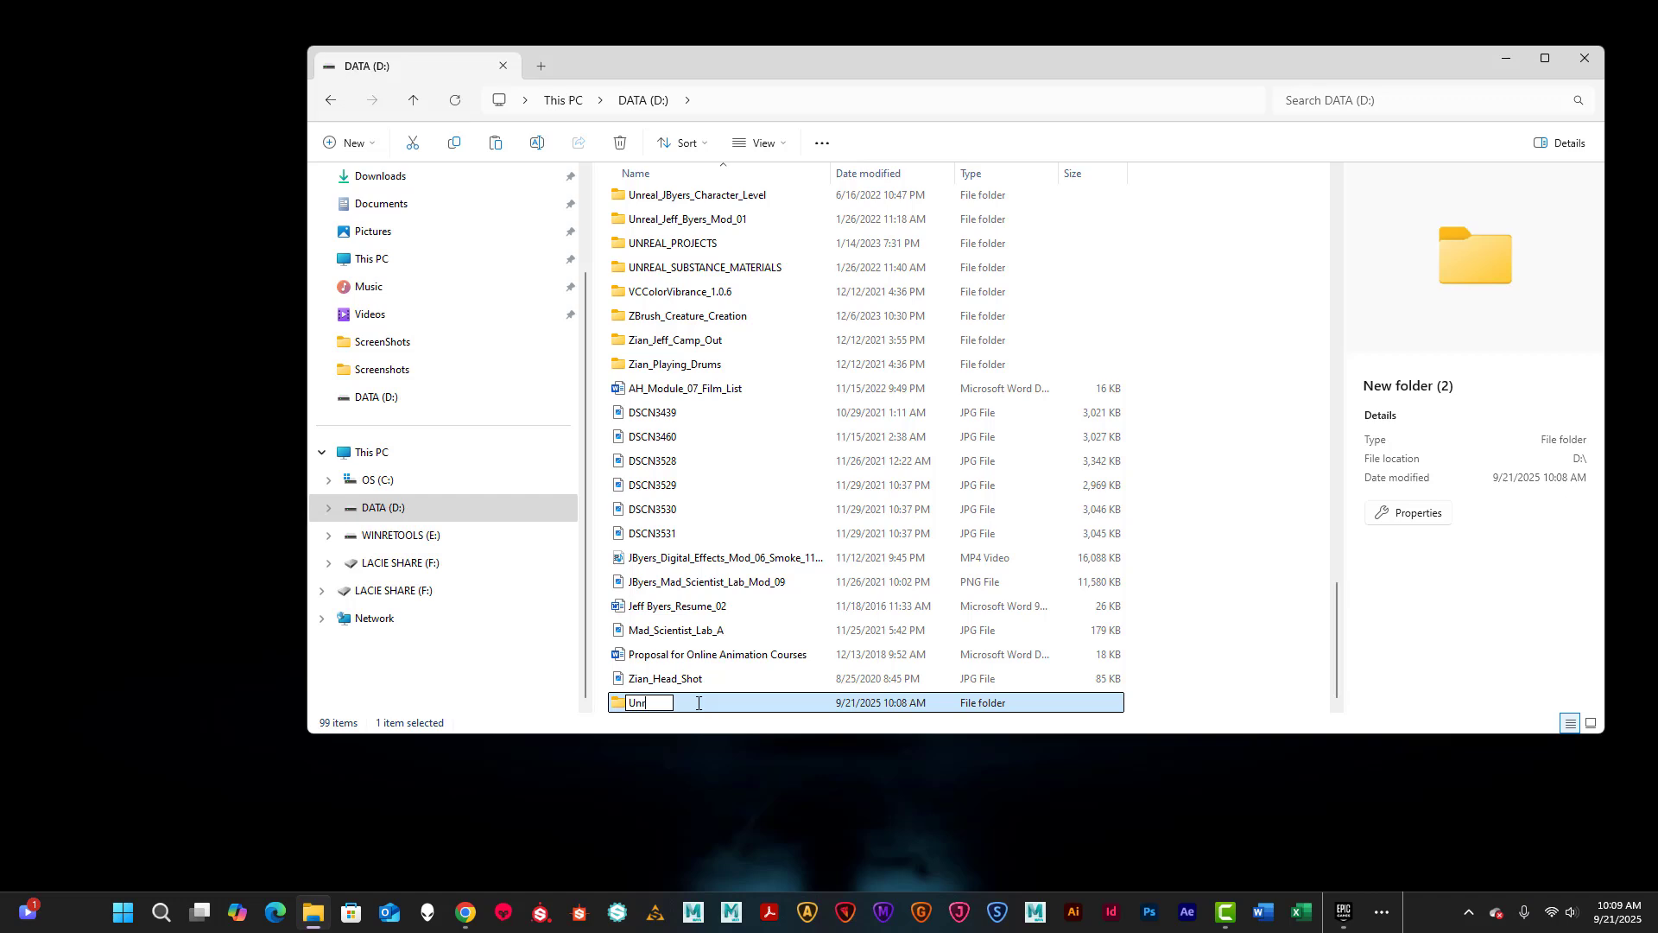
type("eal_Jeff_")
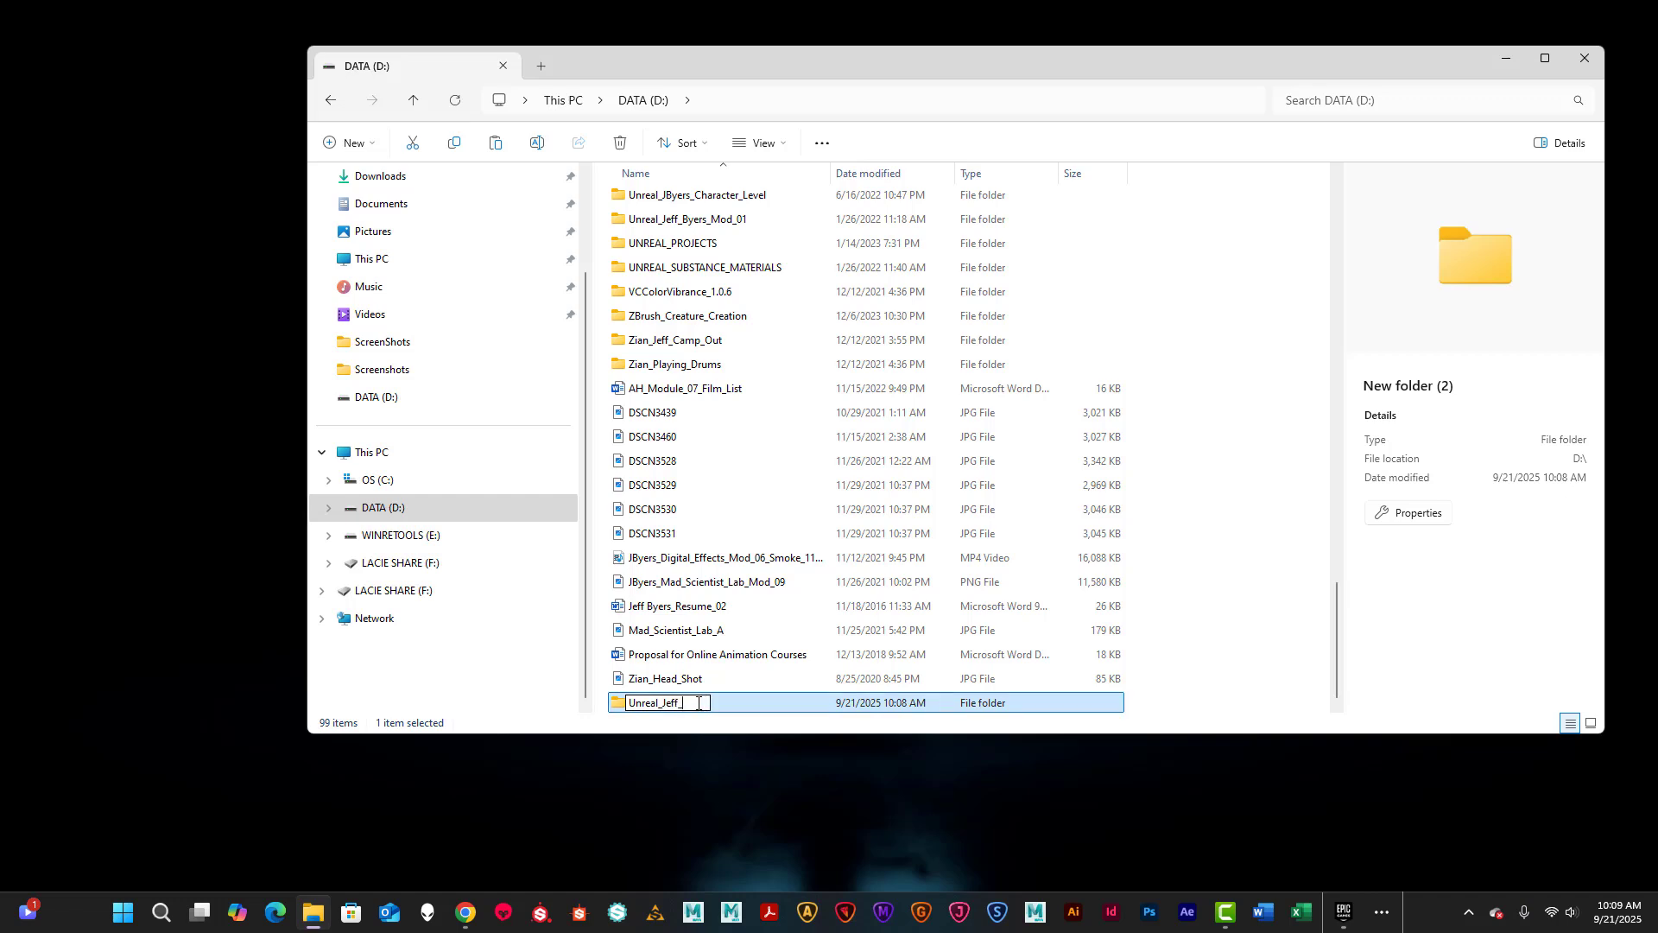
key("BackSpace")
key("BackSpace")
key("BackSpace")
key("BackSpace")
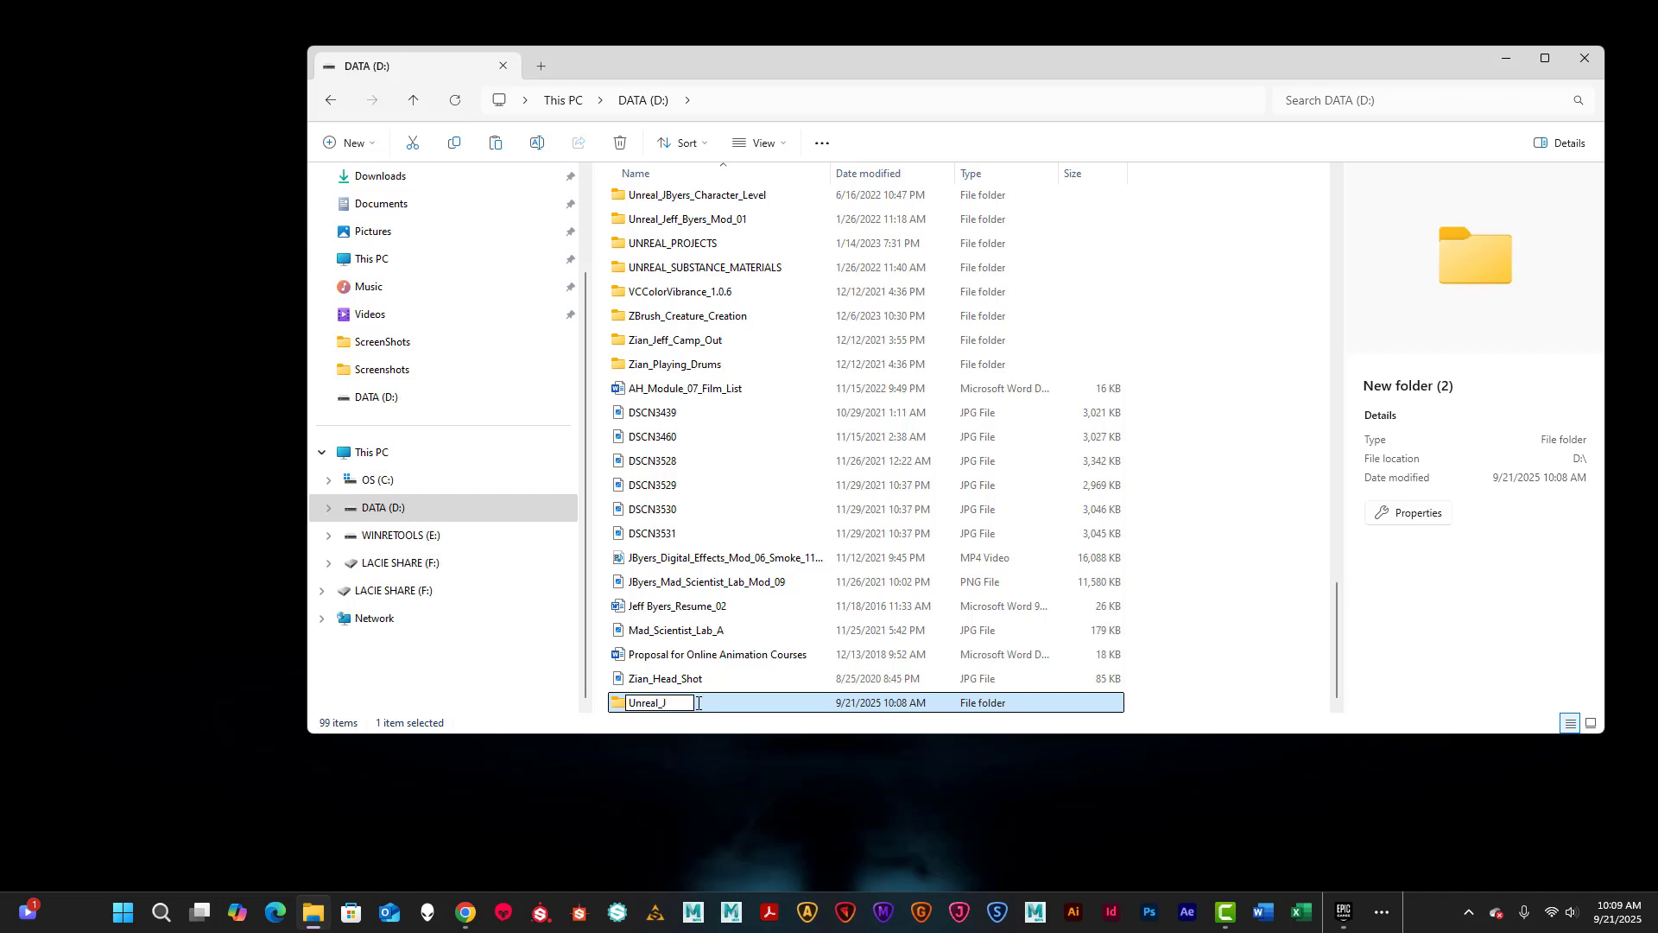
type("Byers")
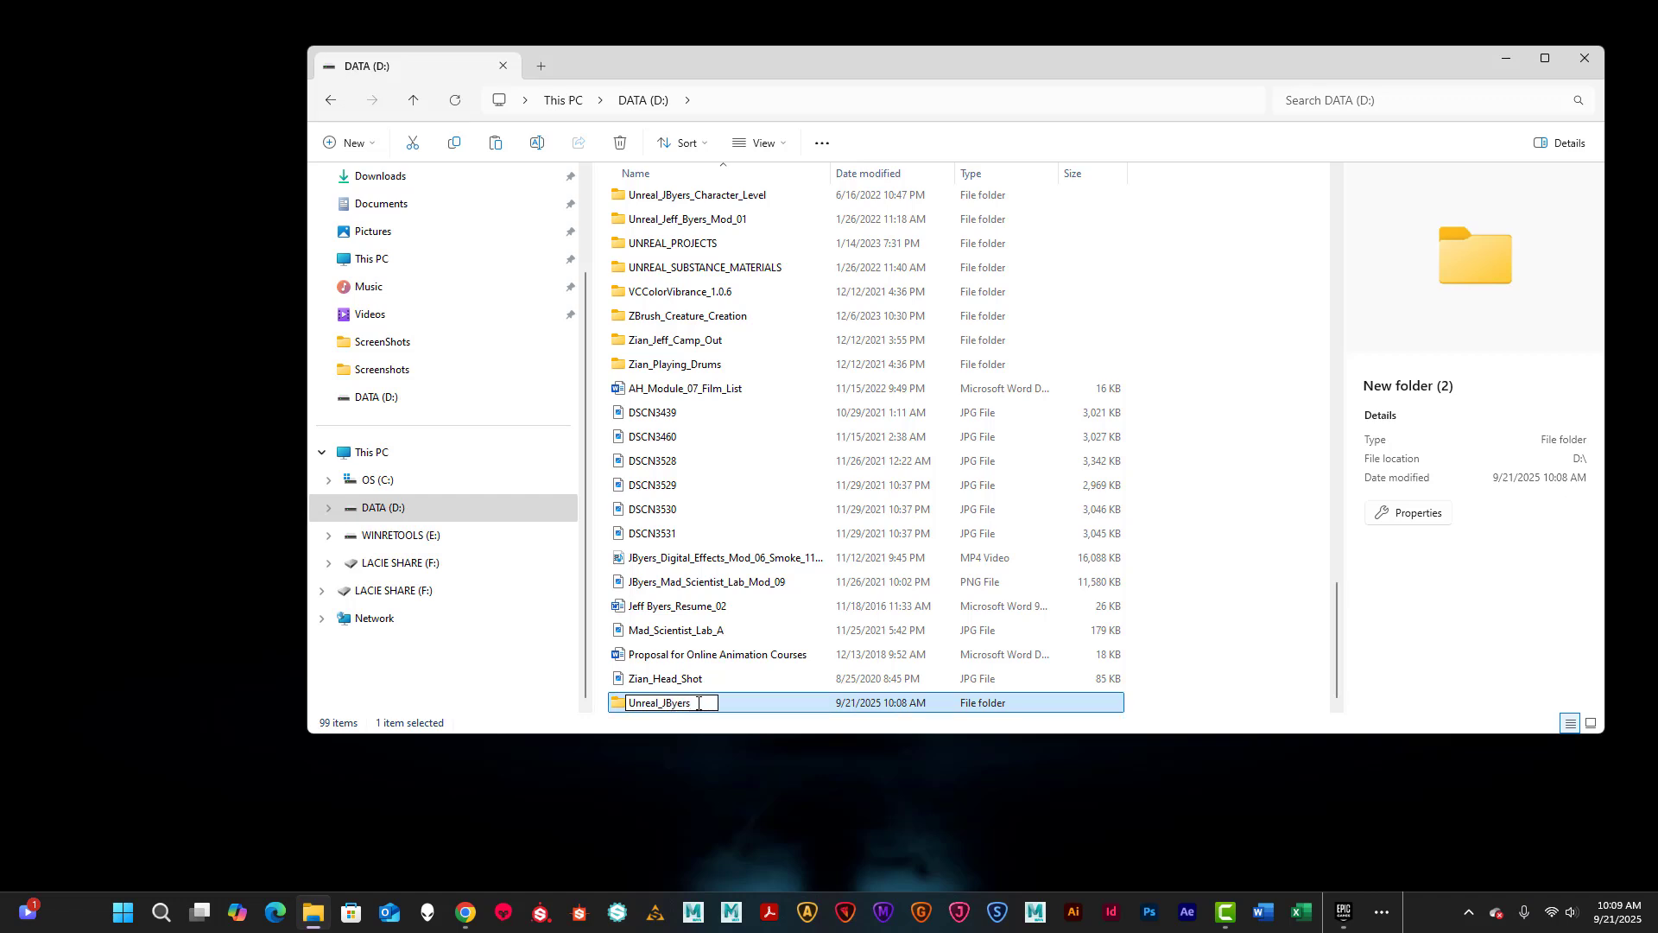
type("_")
type("Mod_04_08")
key("Return")
key("Return")
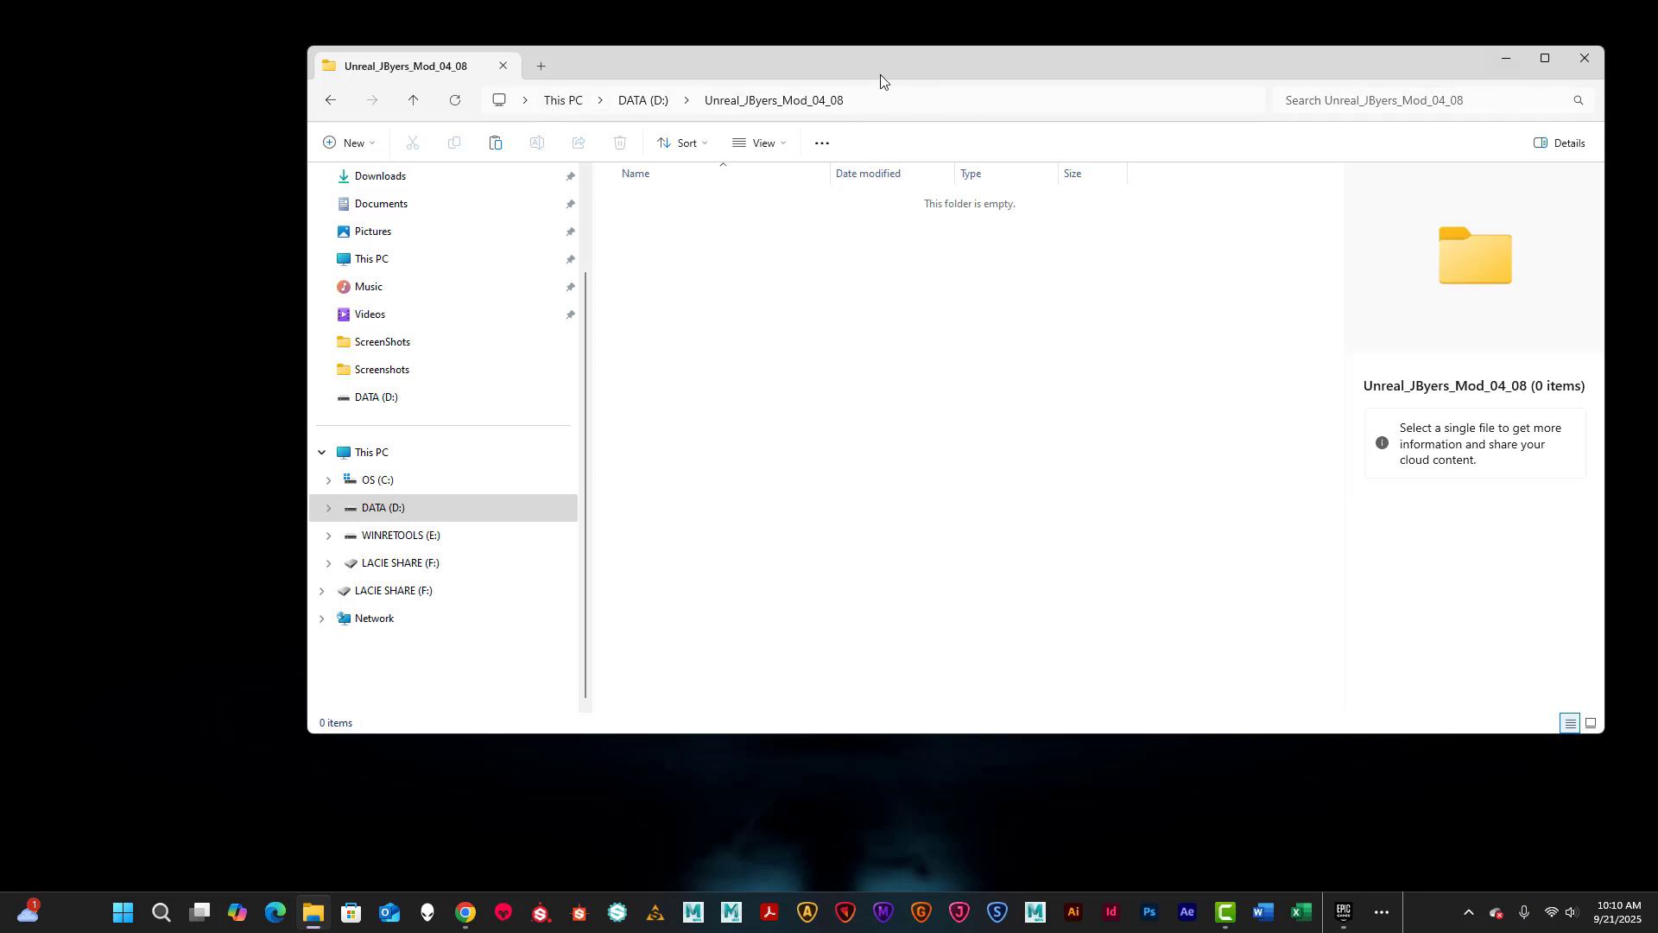
Close File Explorer and switch back to the Epic Games Launcher, showing the library of Unreal Engine versions and projects.
left_click_drag(876, 71, 792, 70)
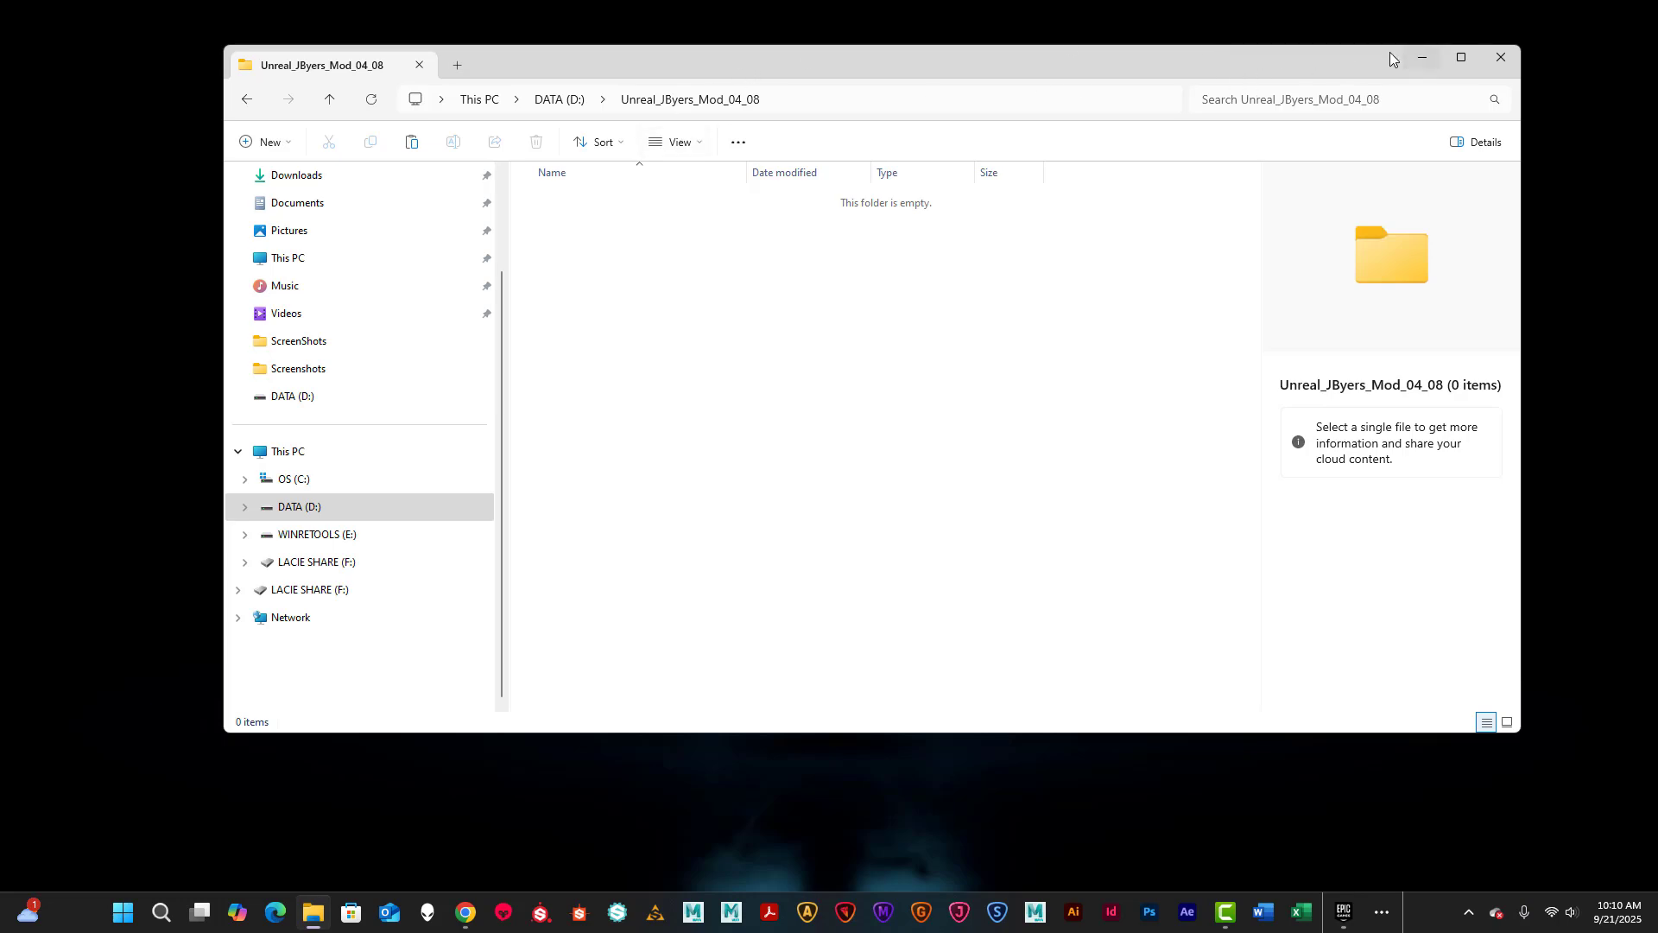
left_click(1500, 57)
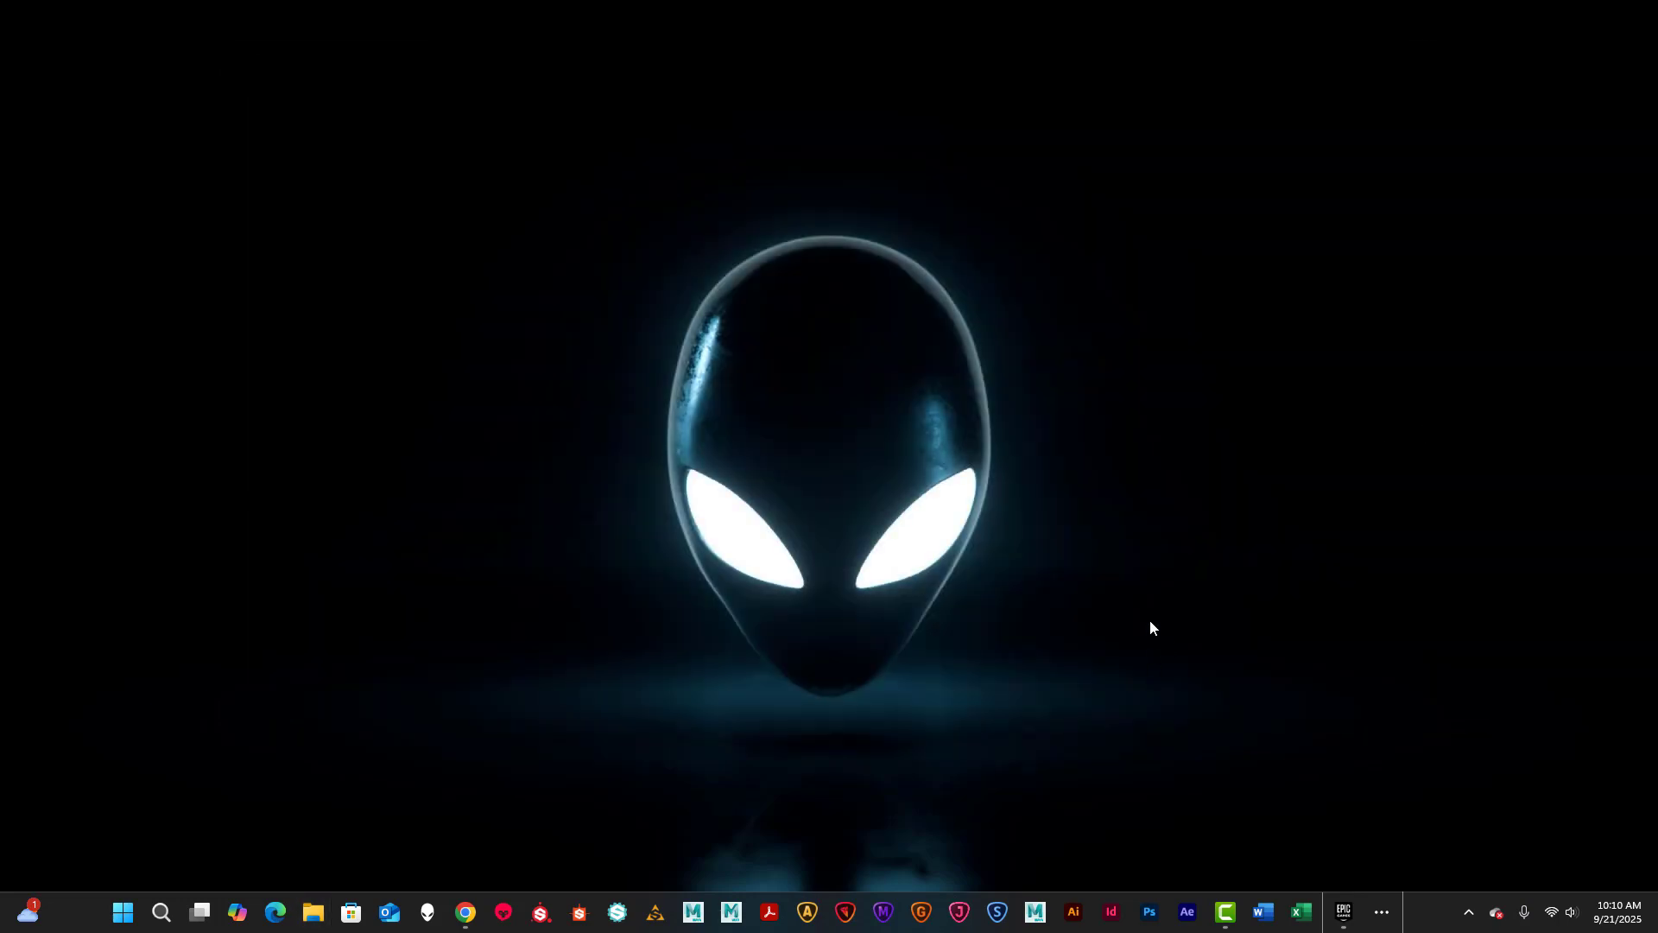
left_click(1343, 912)
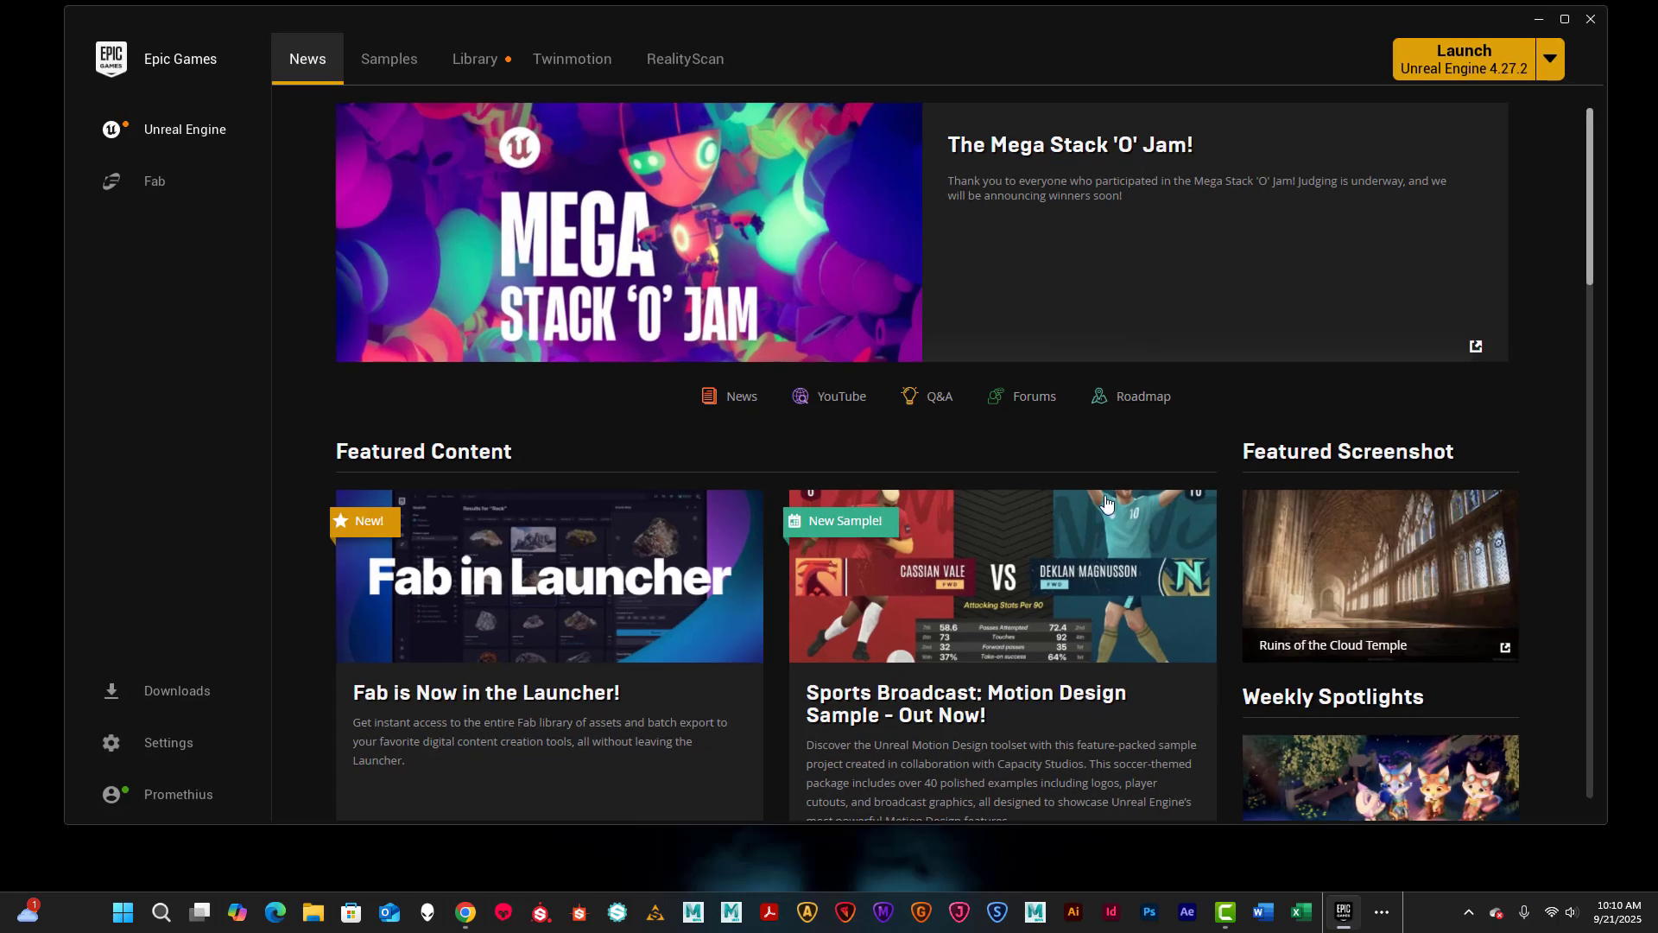
left_click_drag(912, 30, 929, 24)
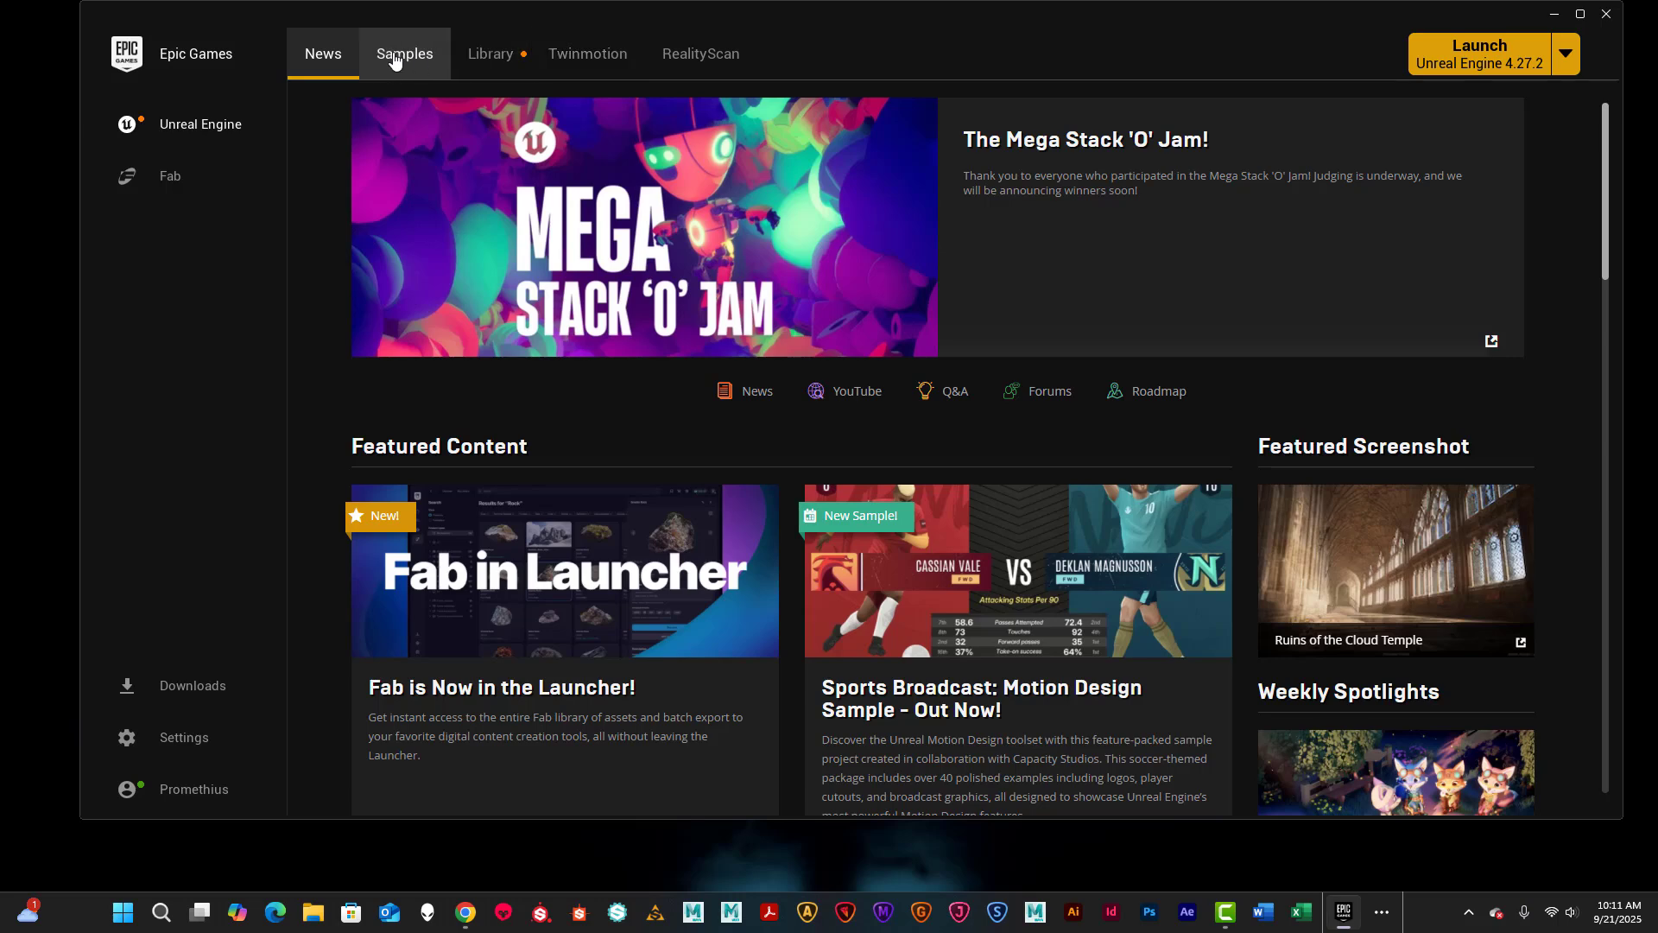
left_click(484, 57)
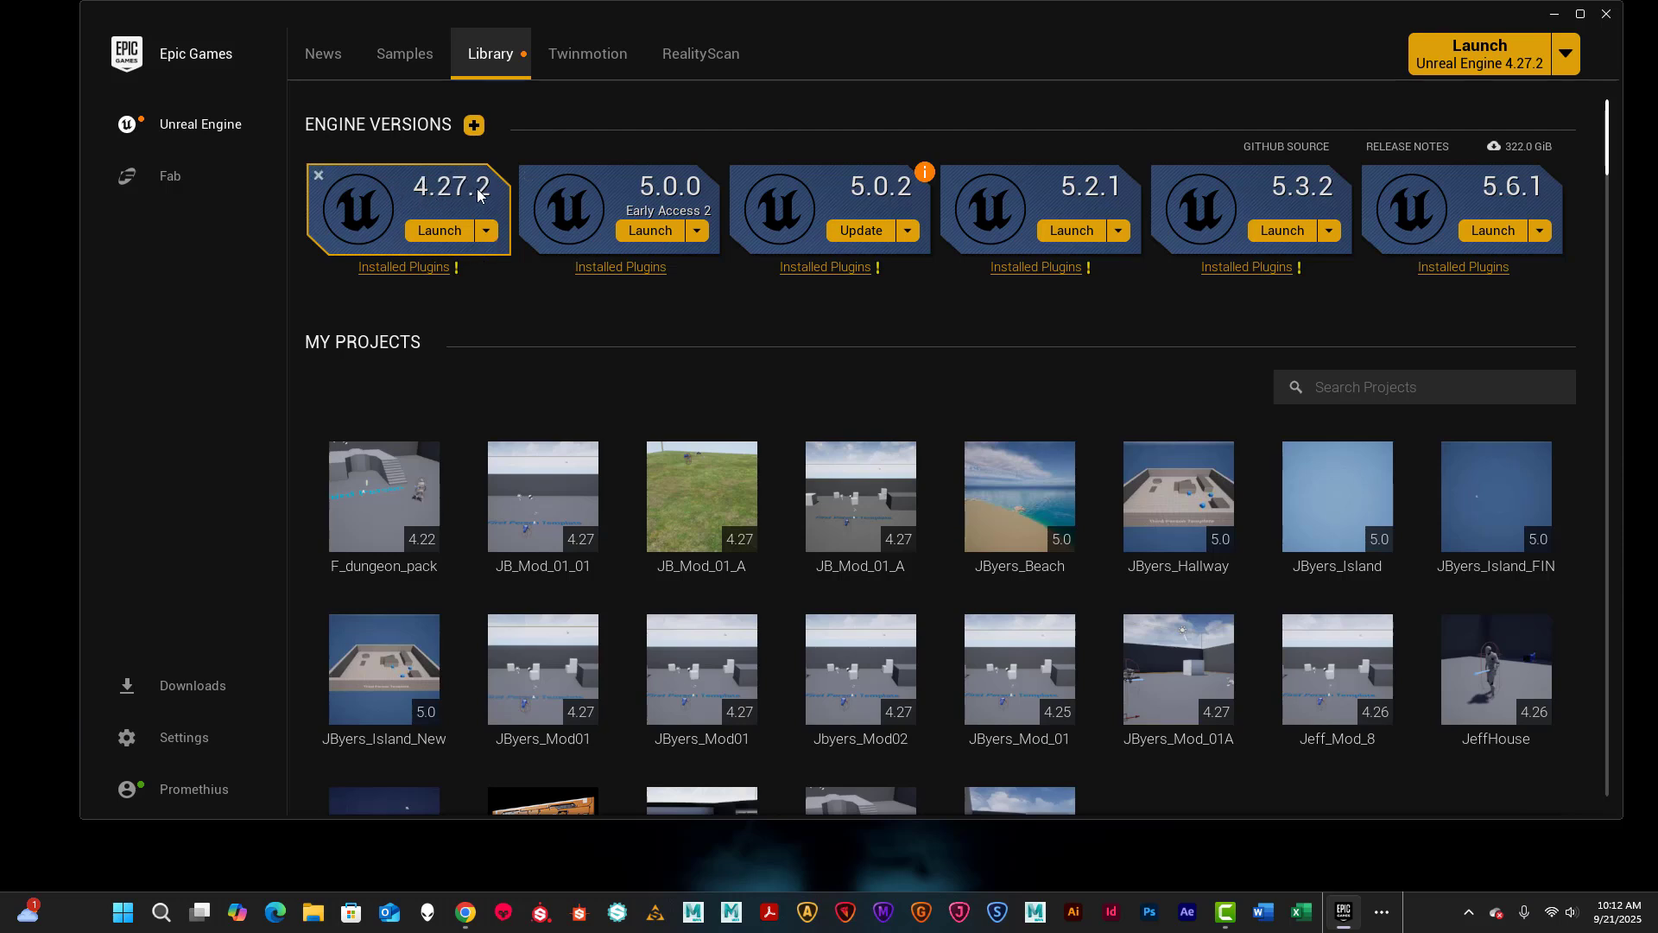
Update the Substance 3D for Unreal Engine plugin installed for version 4.27.2, and launch that engine version.
left_click(411, 267)
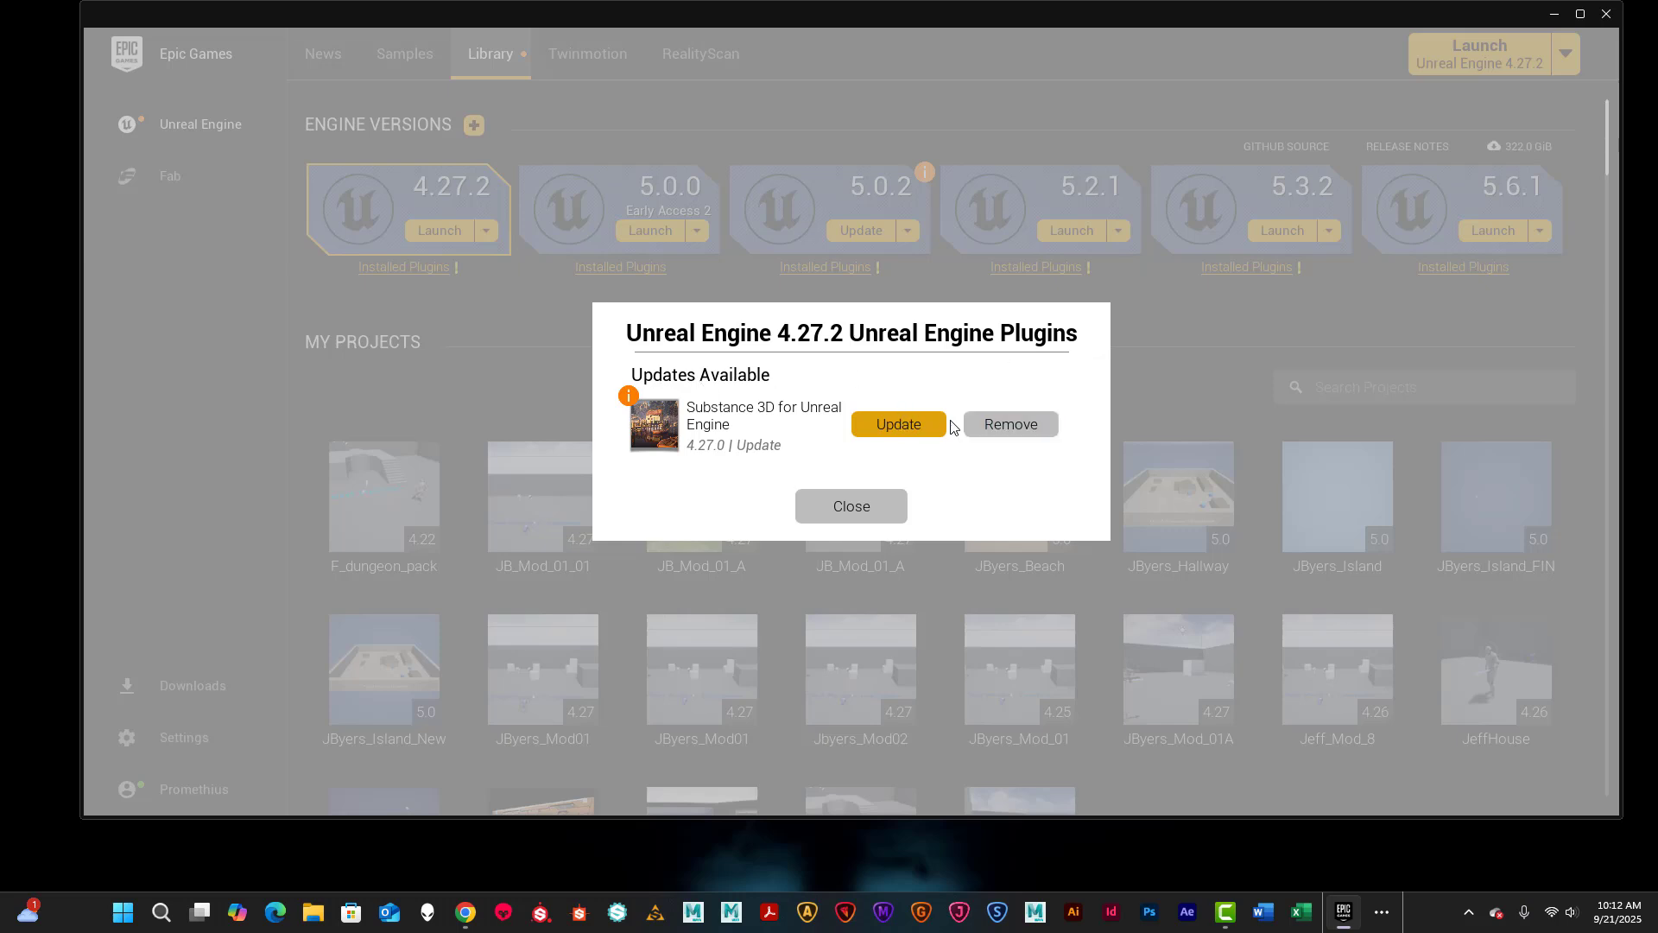
left_click(899, 432)
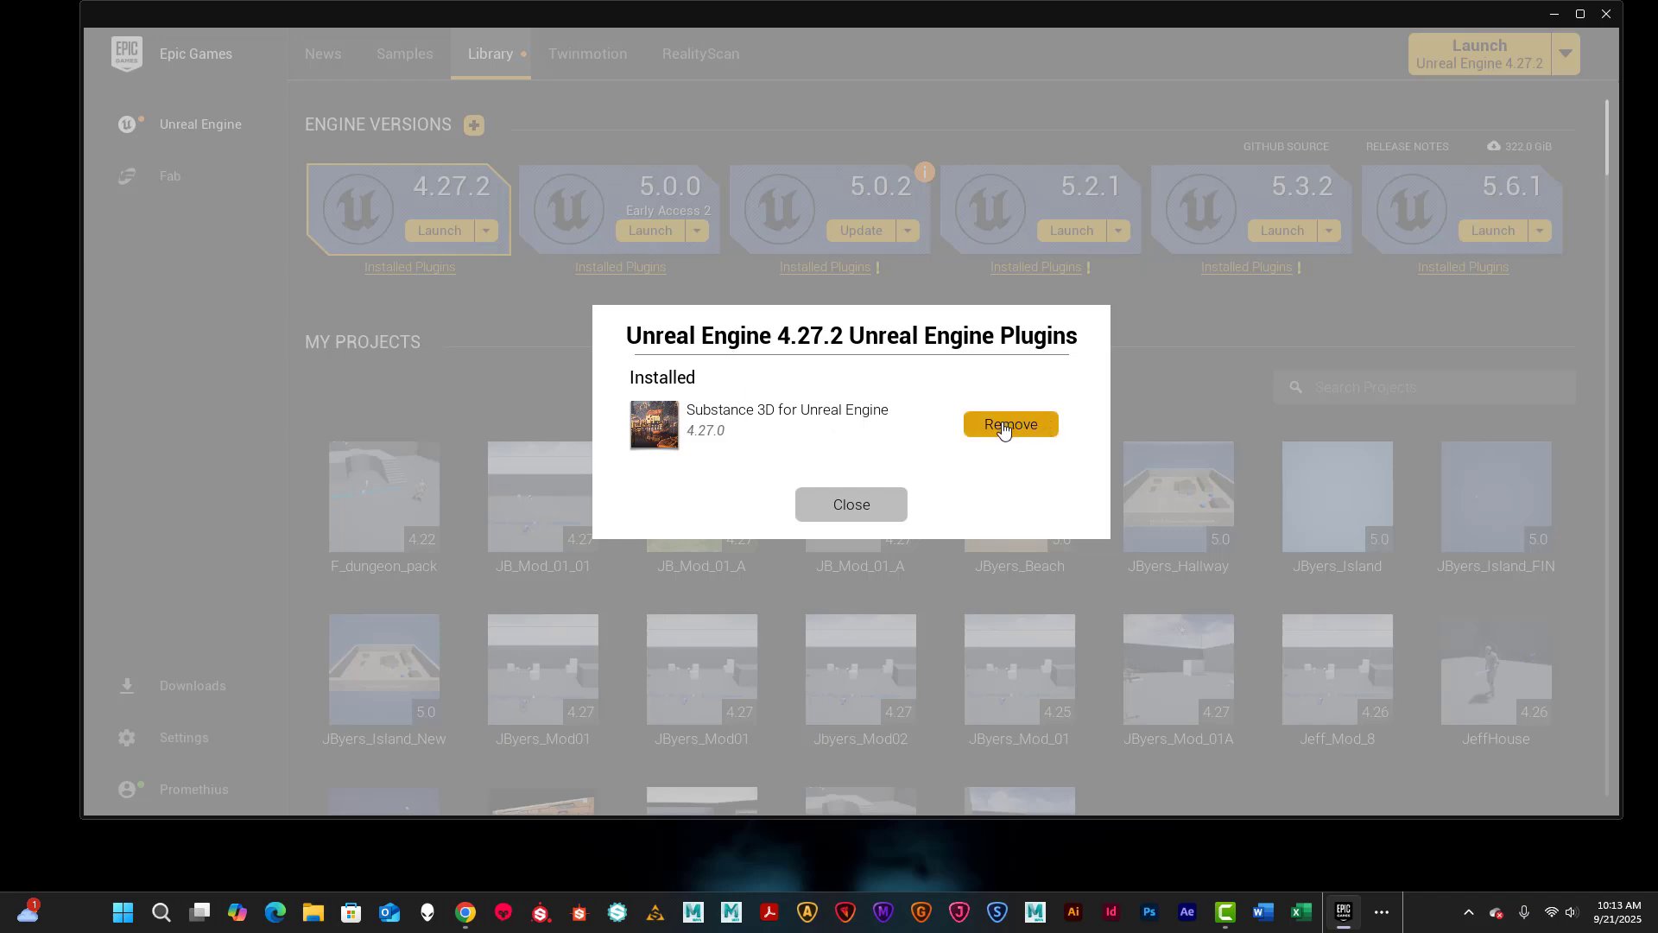
left_click(868, 509)
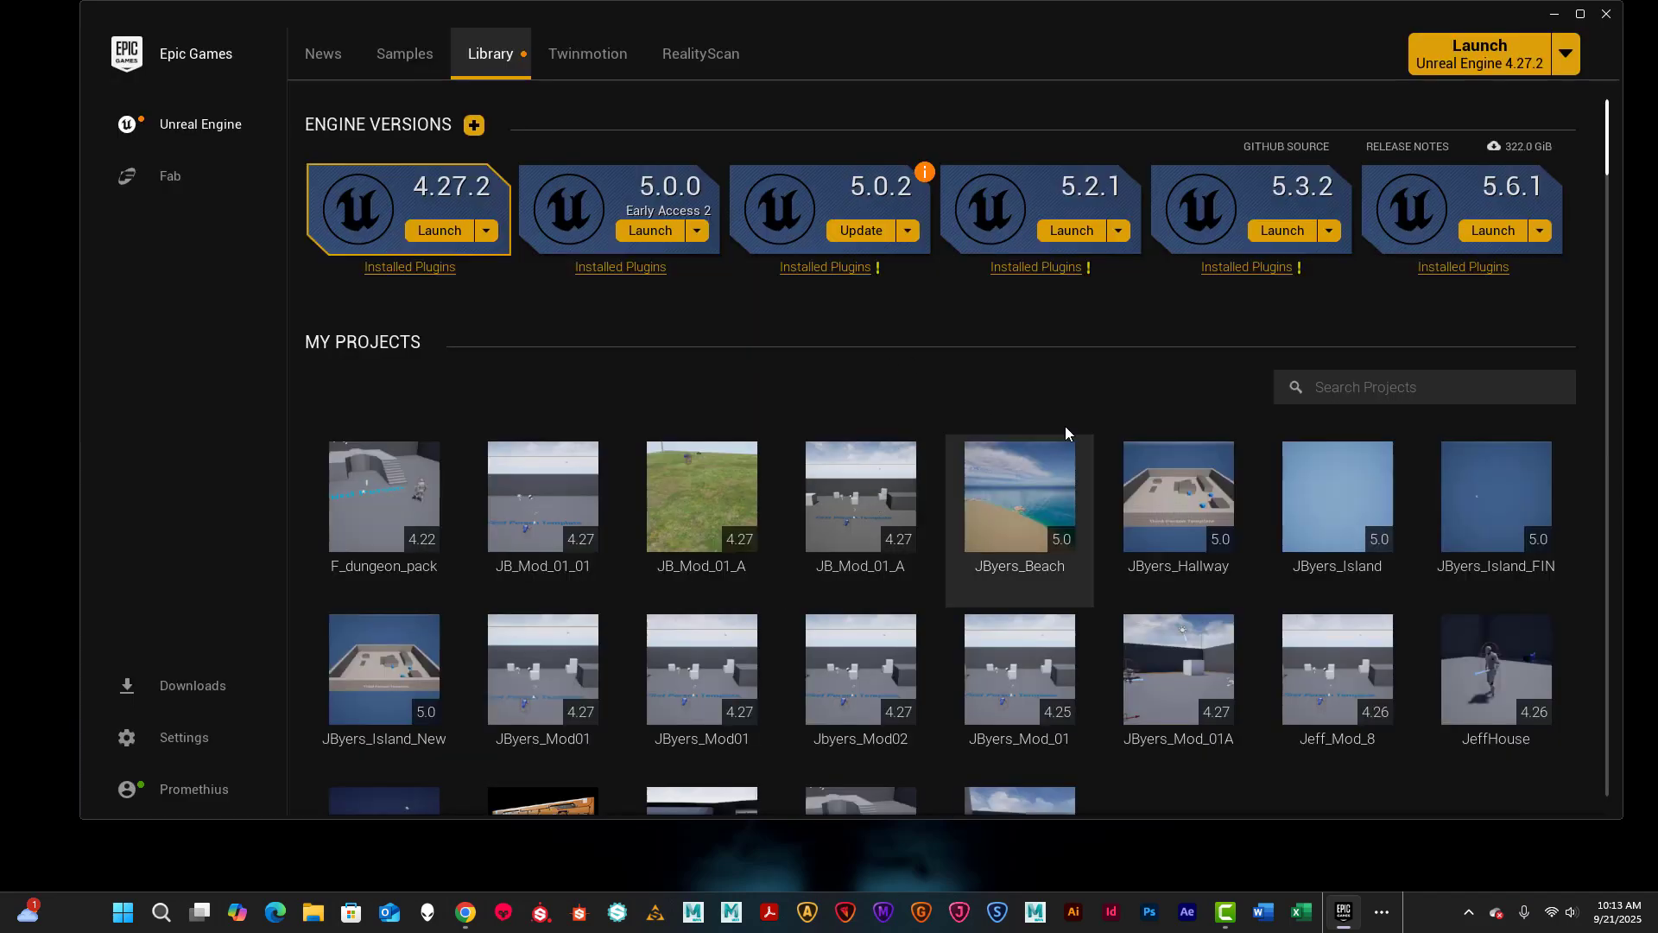
left_click(441, 231)
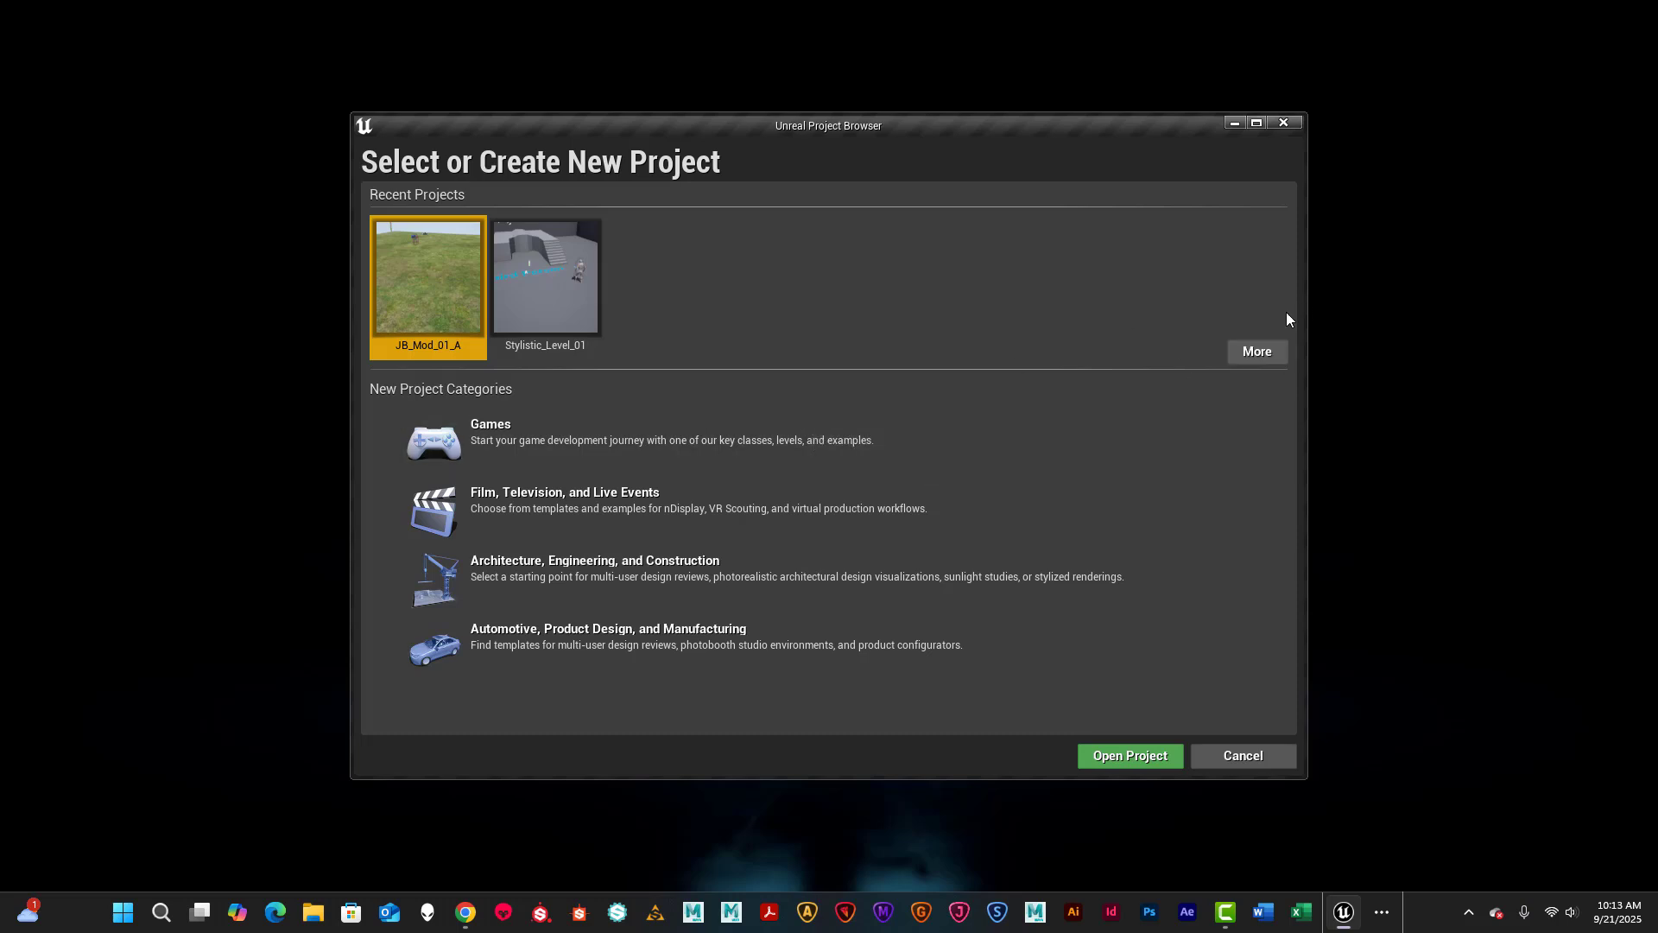
Choose the Games category and the First Person template for the new project, and continue to its project settings.
left_click(491, 430)
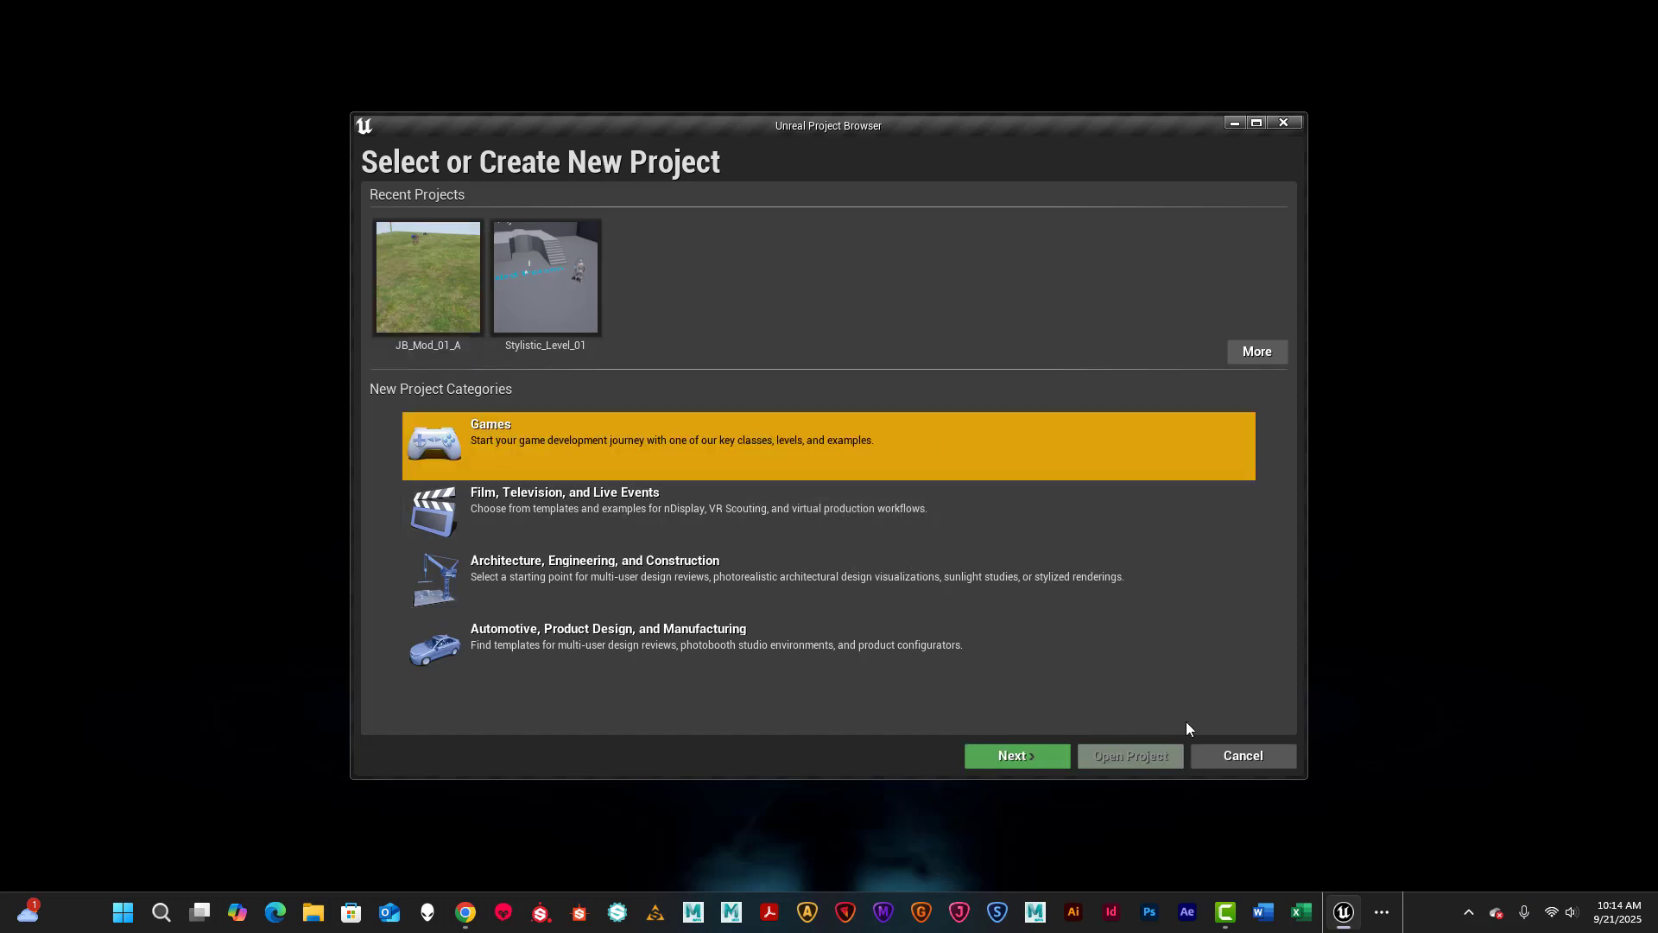
left_click(1023, 755)
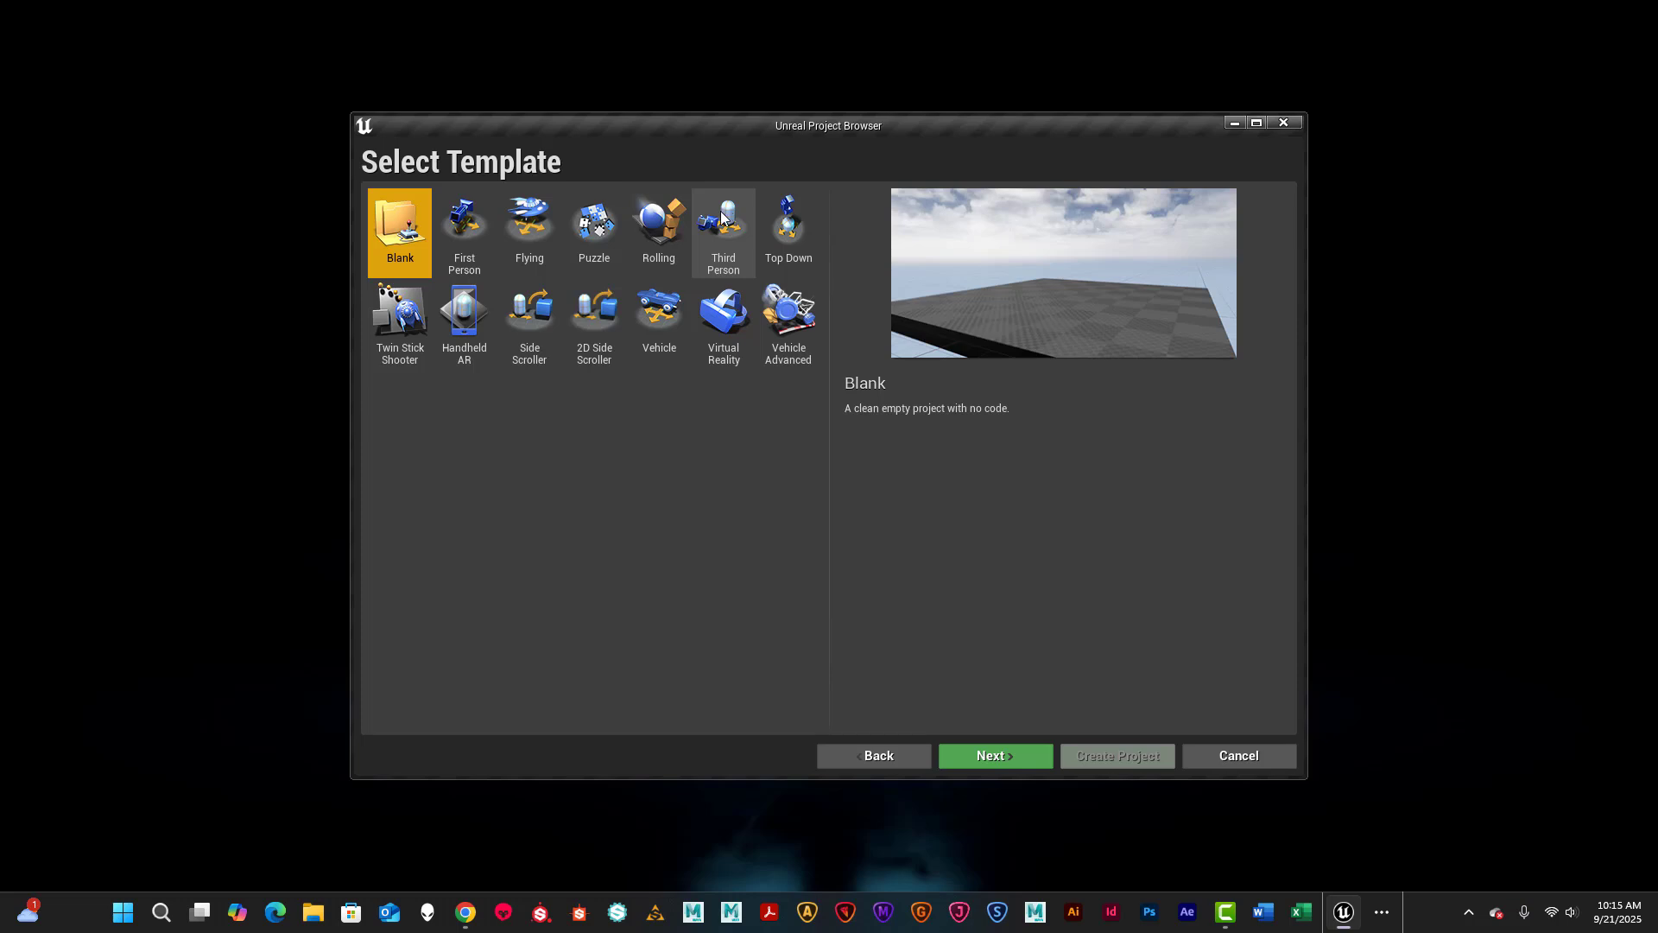
left_click(472, 219)
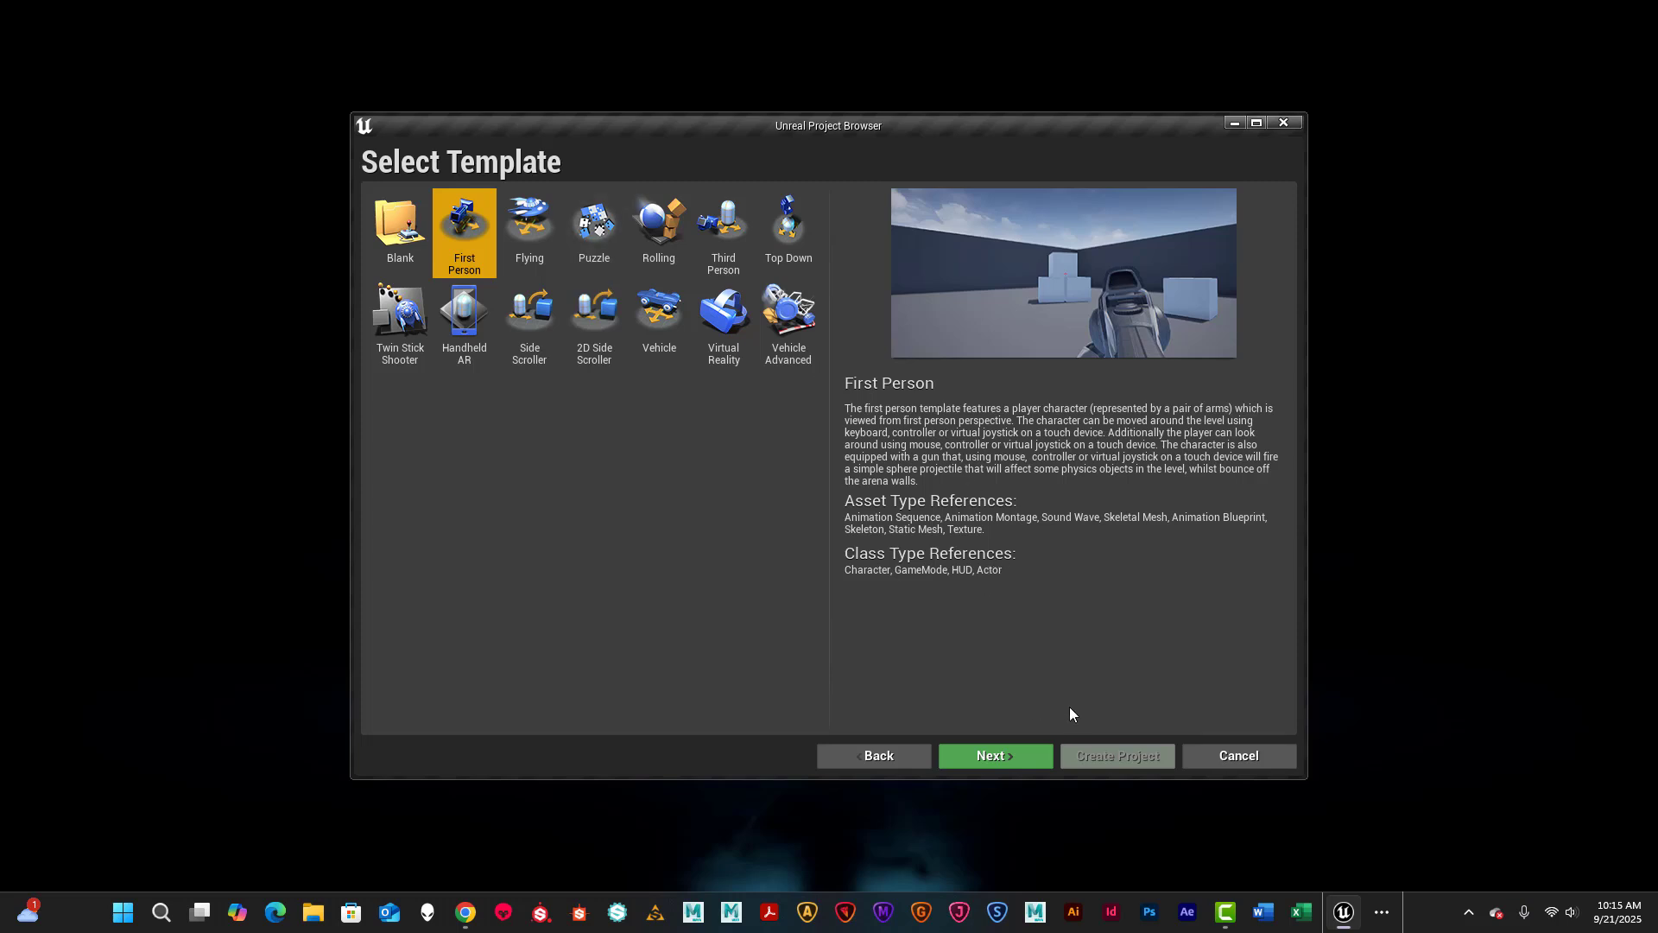
left_click(990, 744)
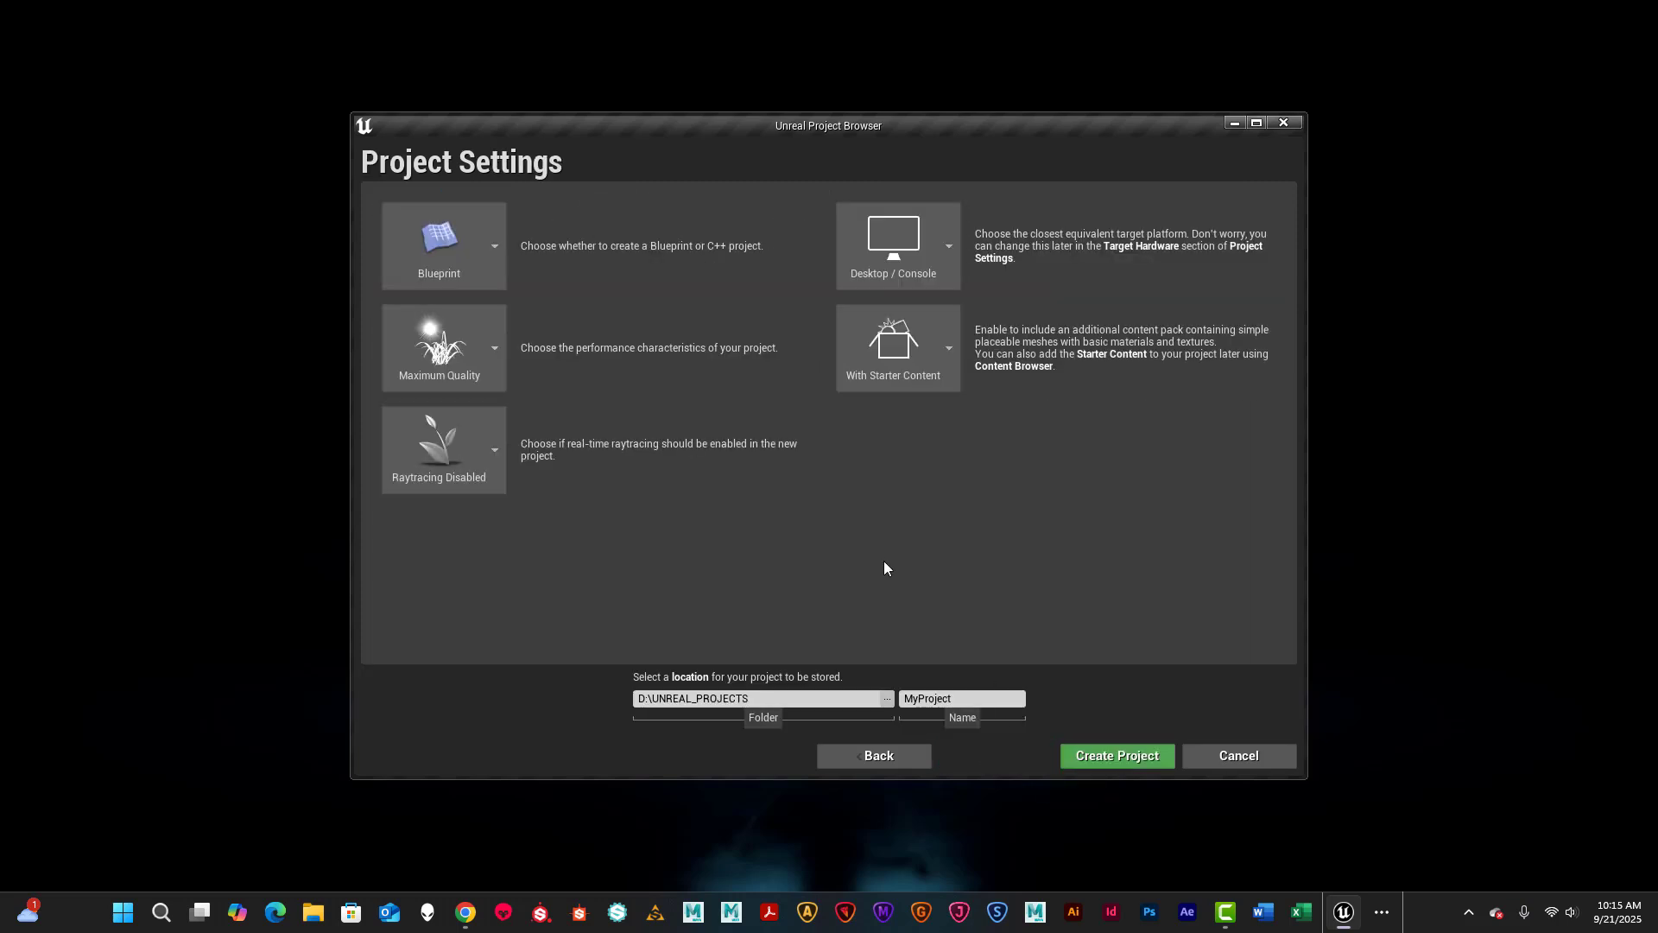
left_click(497, 244)
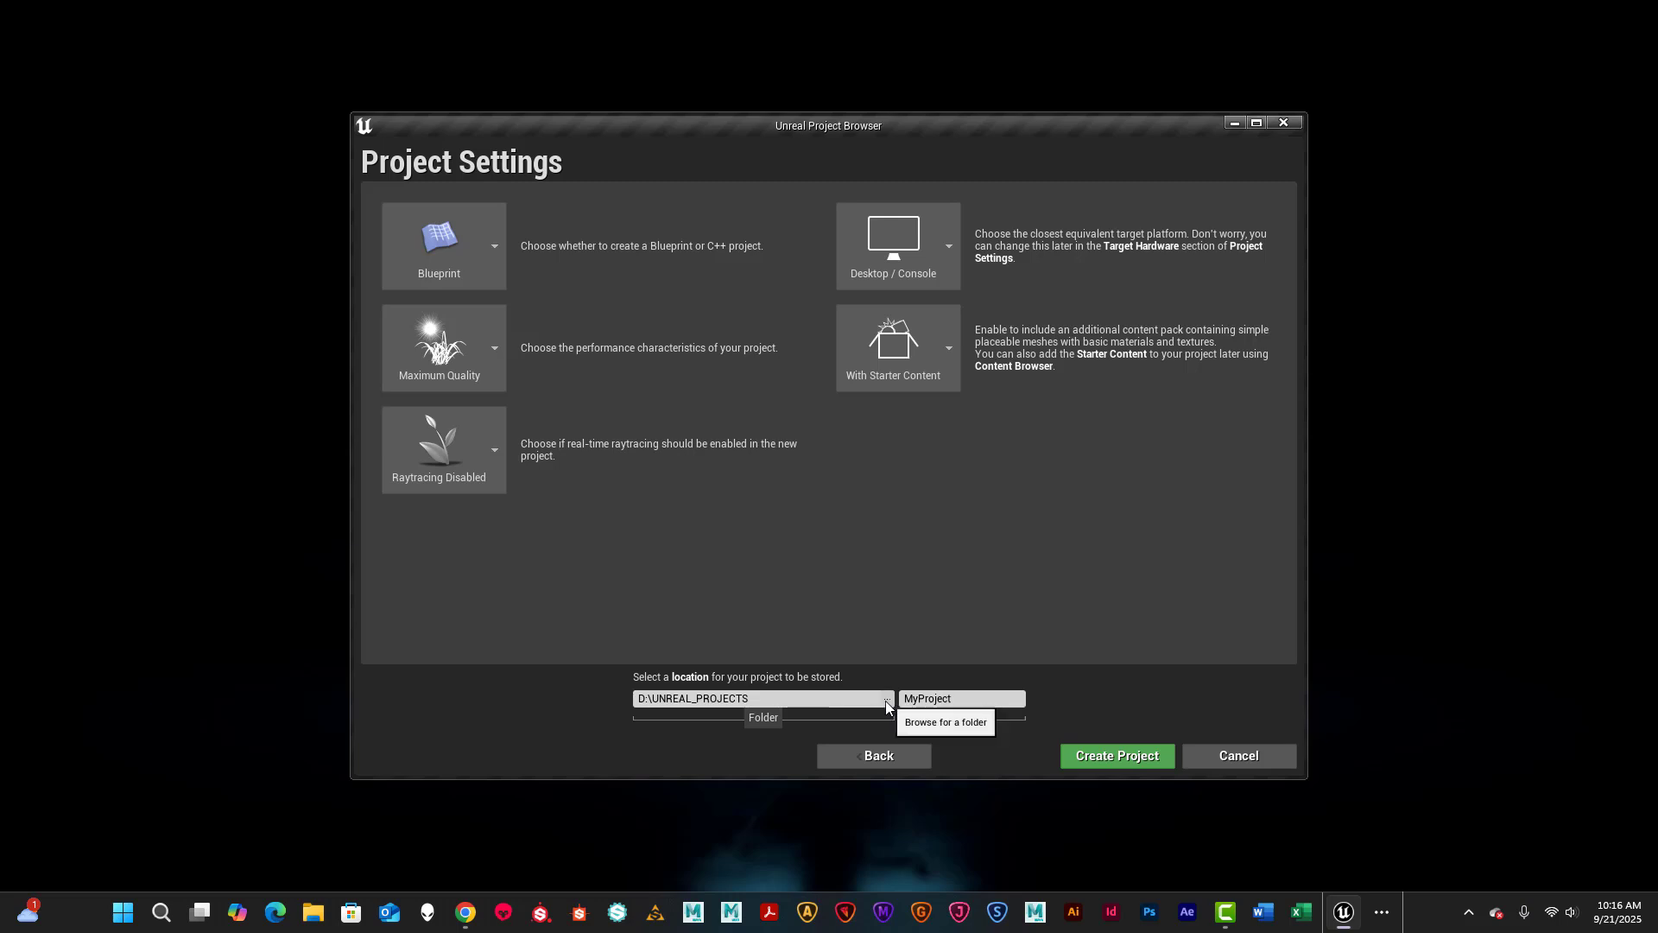
Set the project location to the folder on DATA (D:) named "Unreal_", the owner's initial and surname, and "_Mod_04_08".
left_click(886, 699)
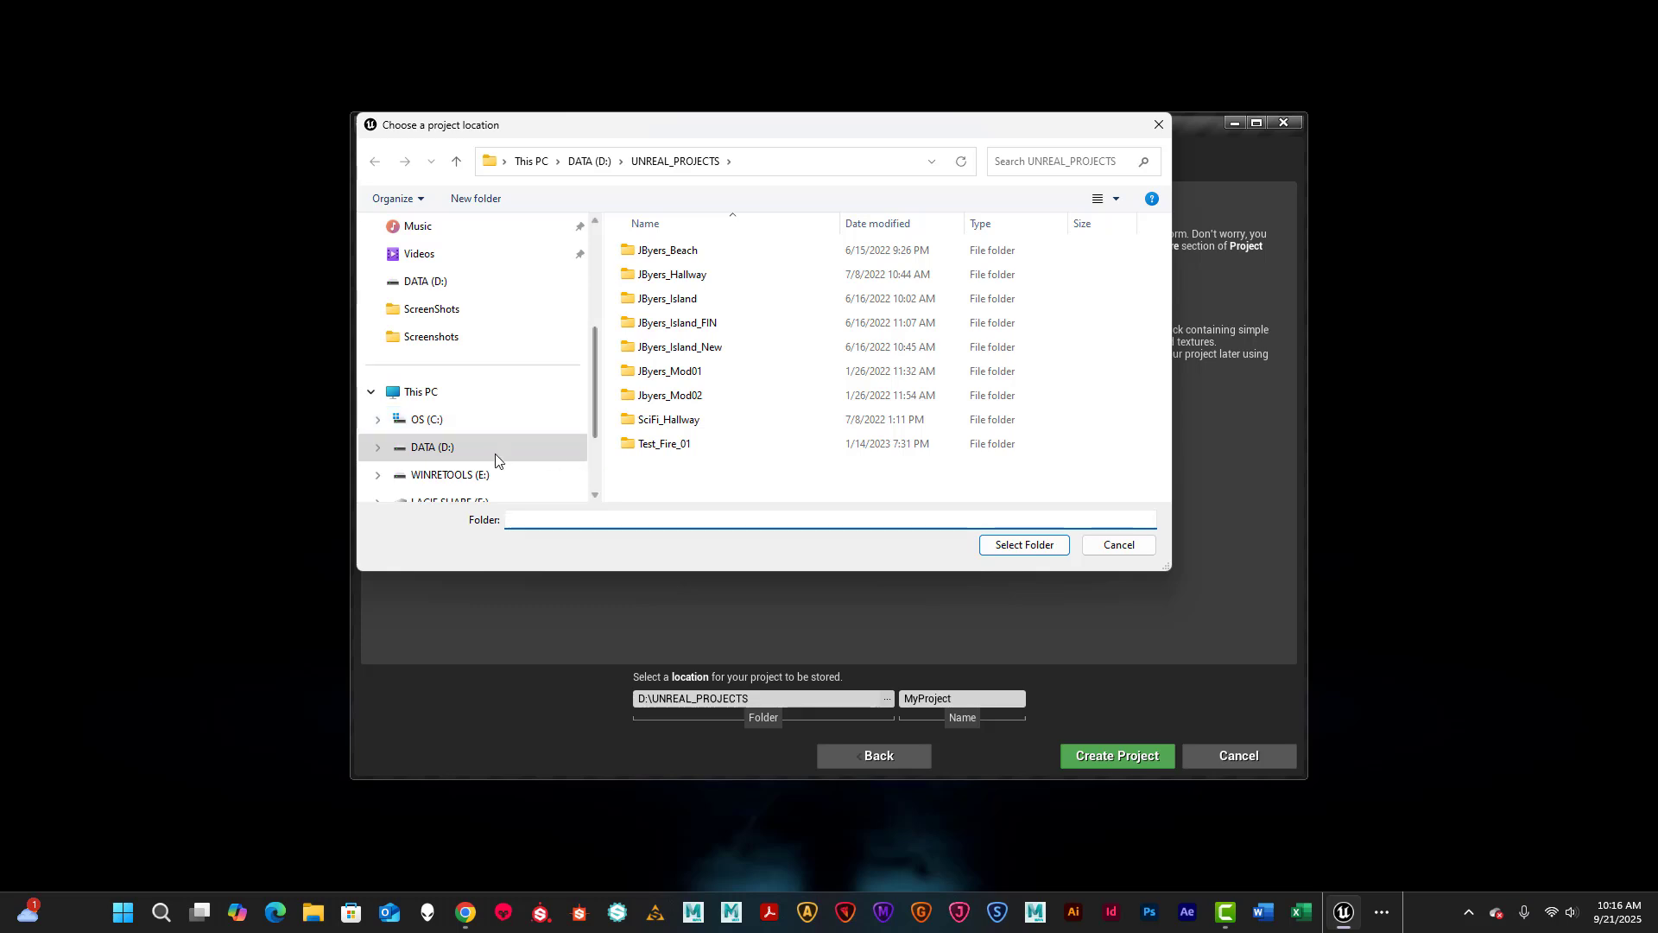
left_click(427, 449)
scroll(803, 380, "down", 15)
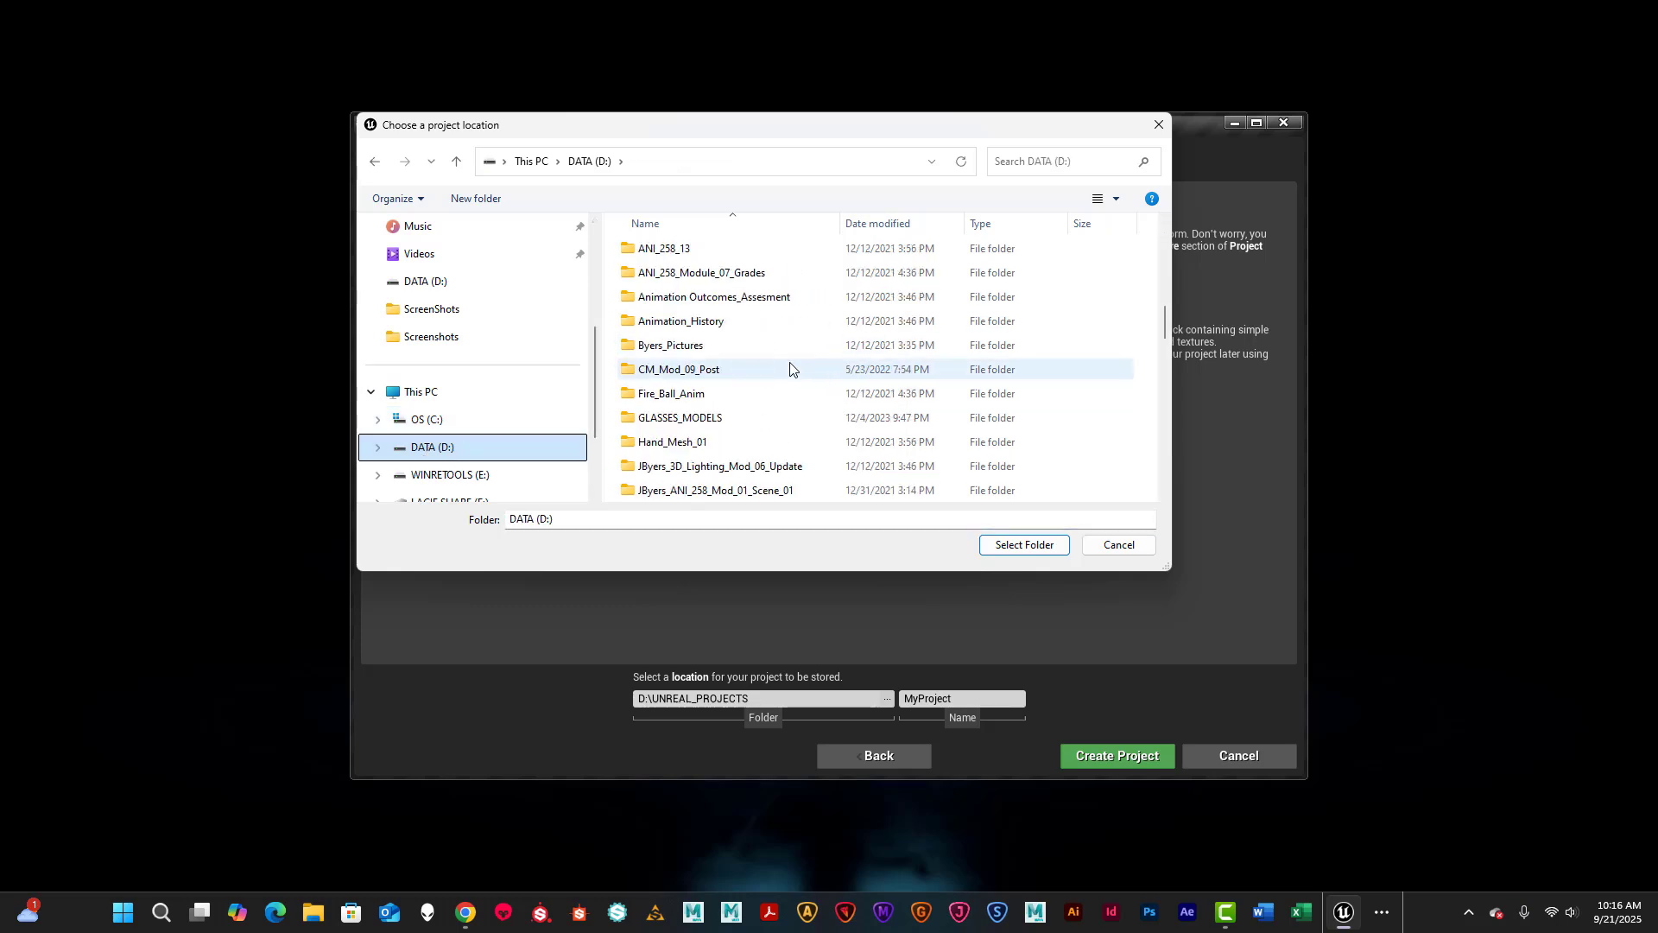
scroll(817, 389, "up", 1)
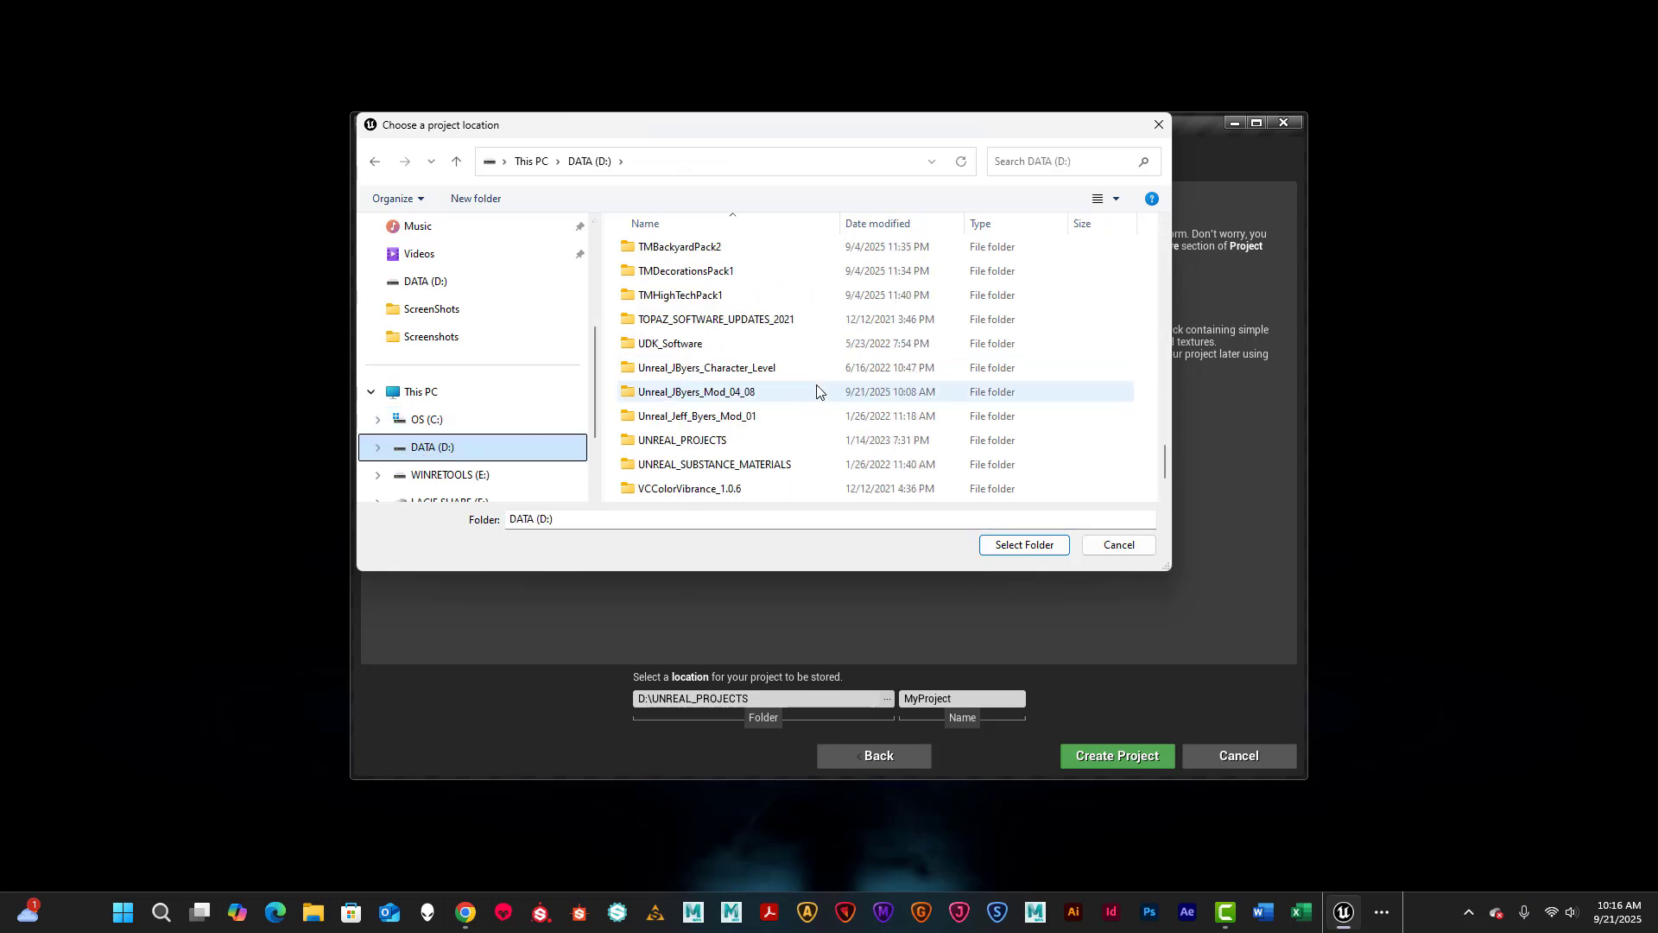
scroll(817, 388, "down", 1)
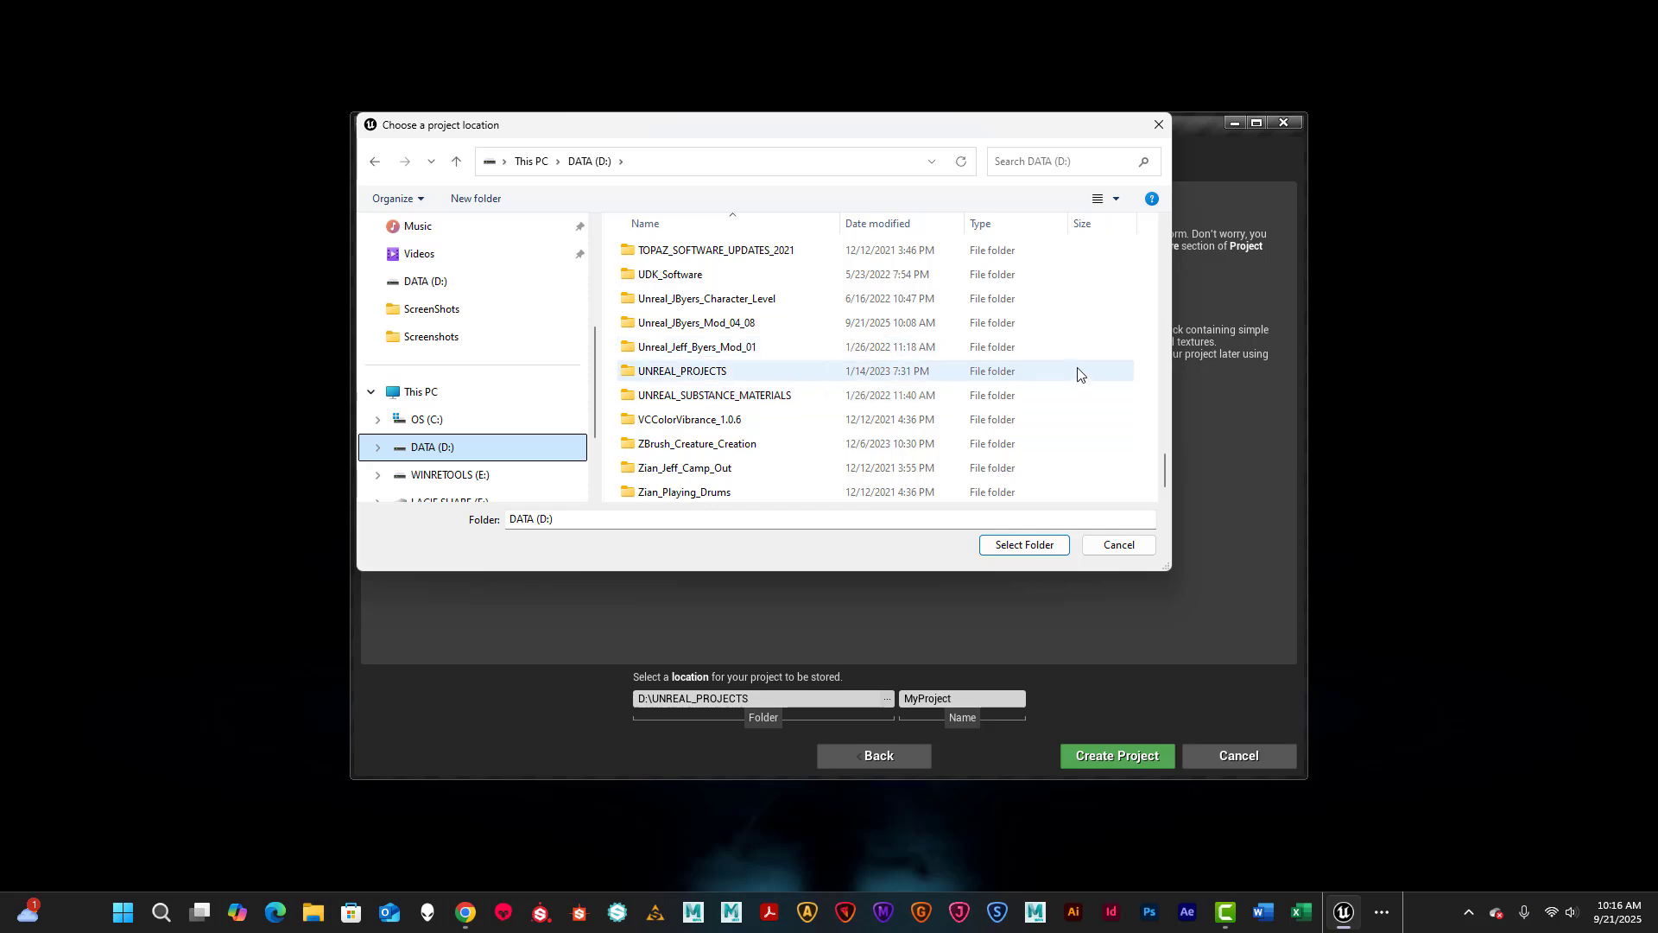
left_click(748, 329)
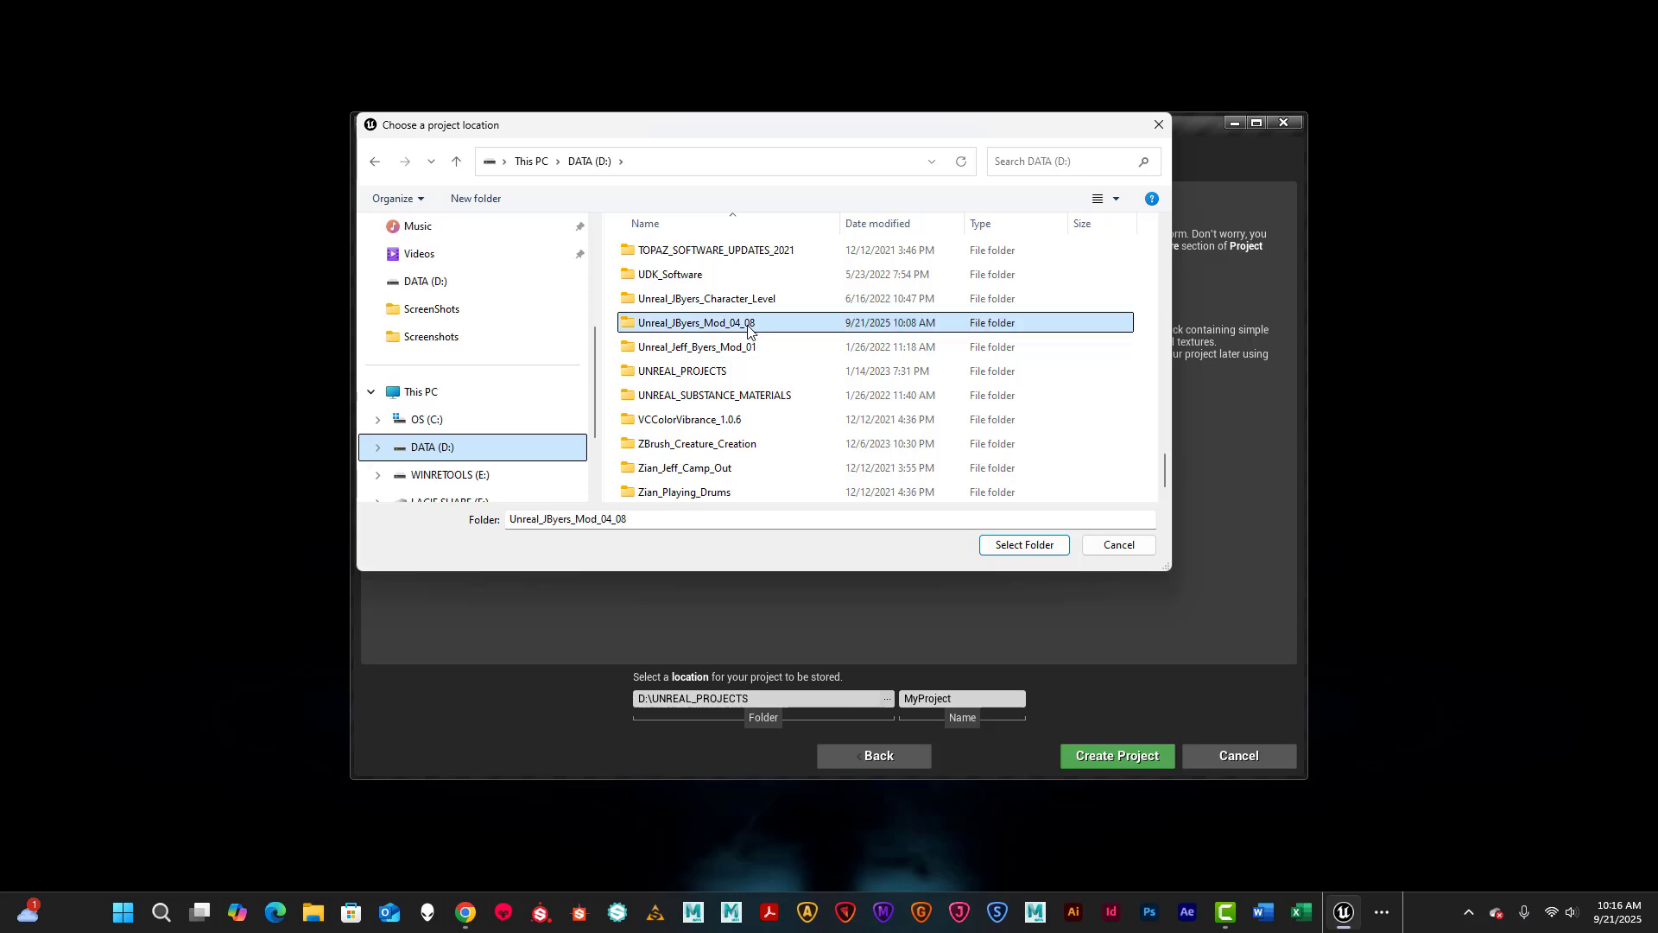
double_click(721, 328)
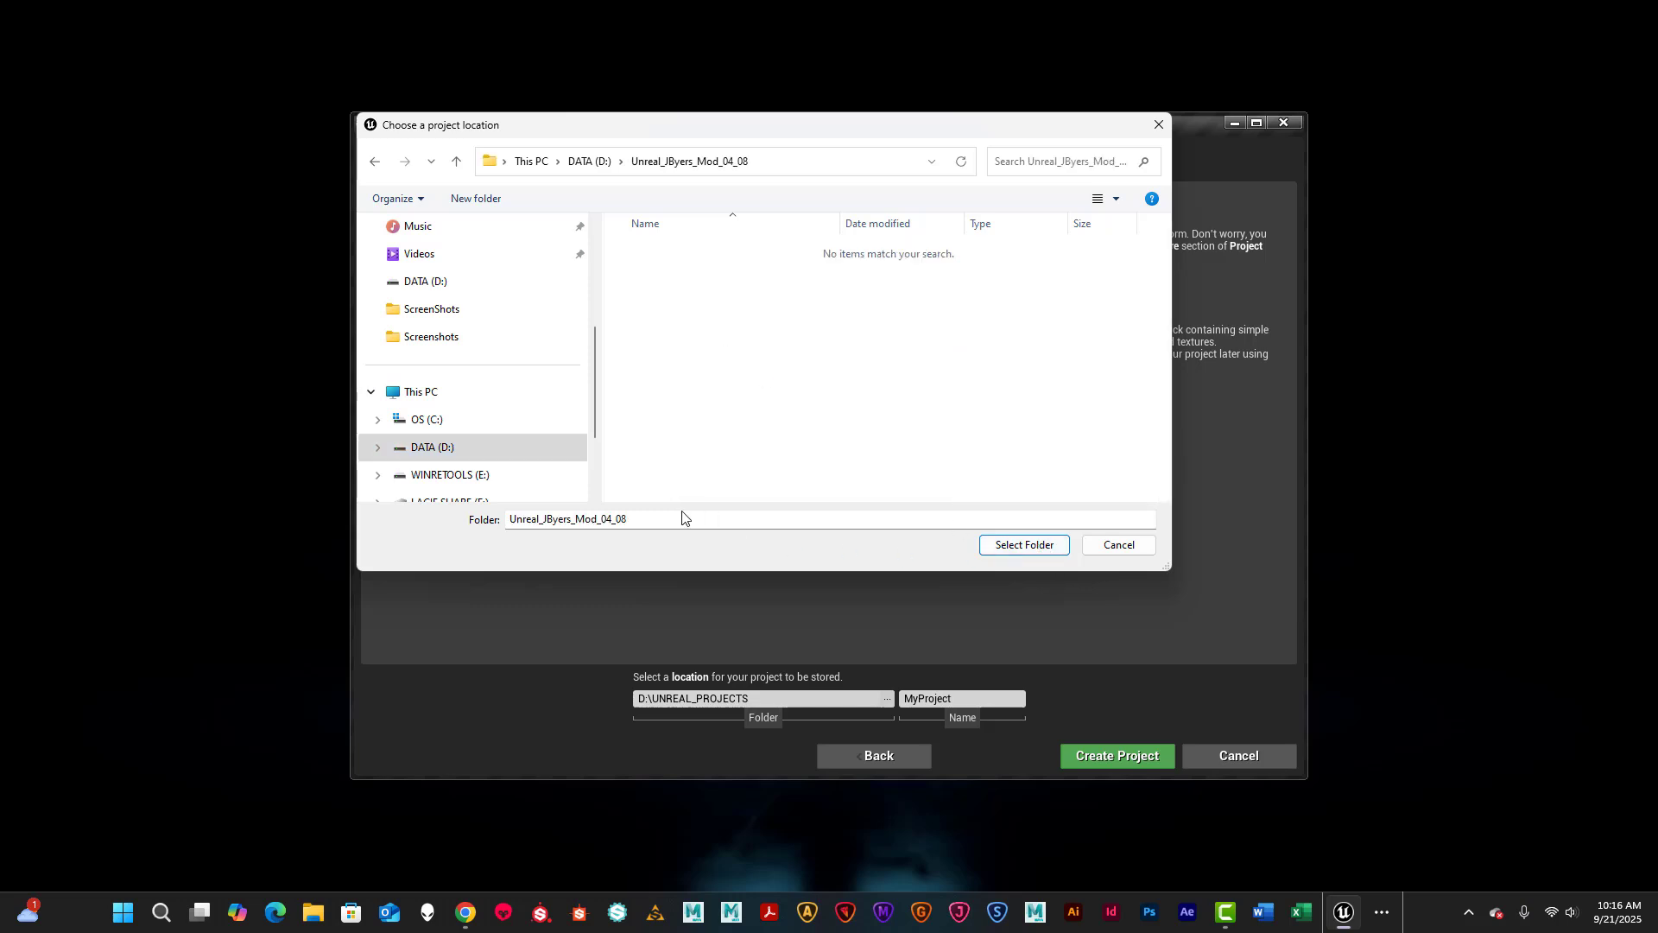
left_click(1013, 549)
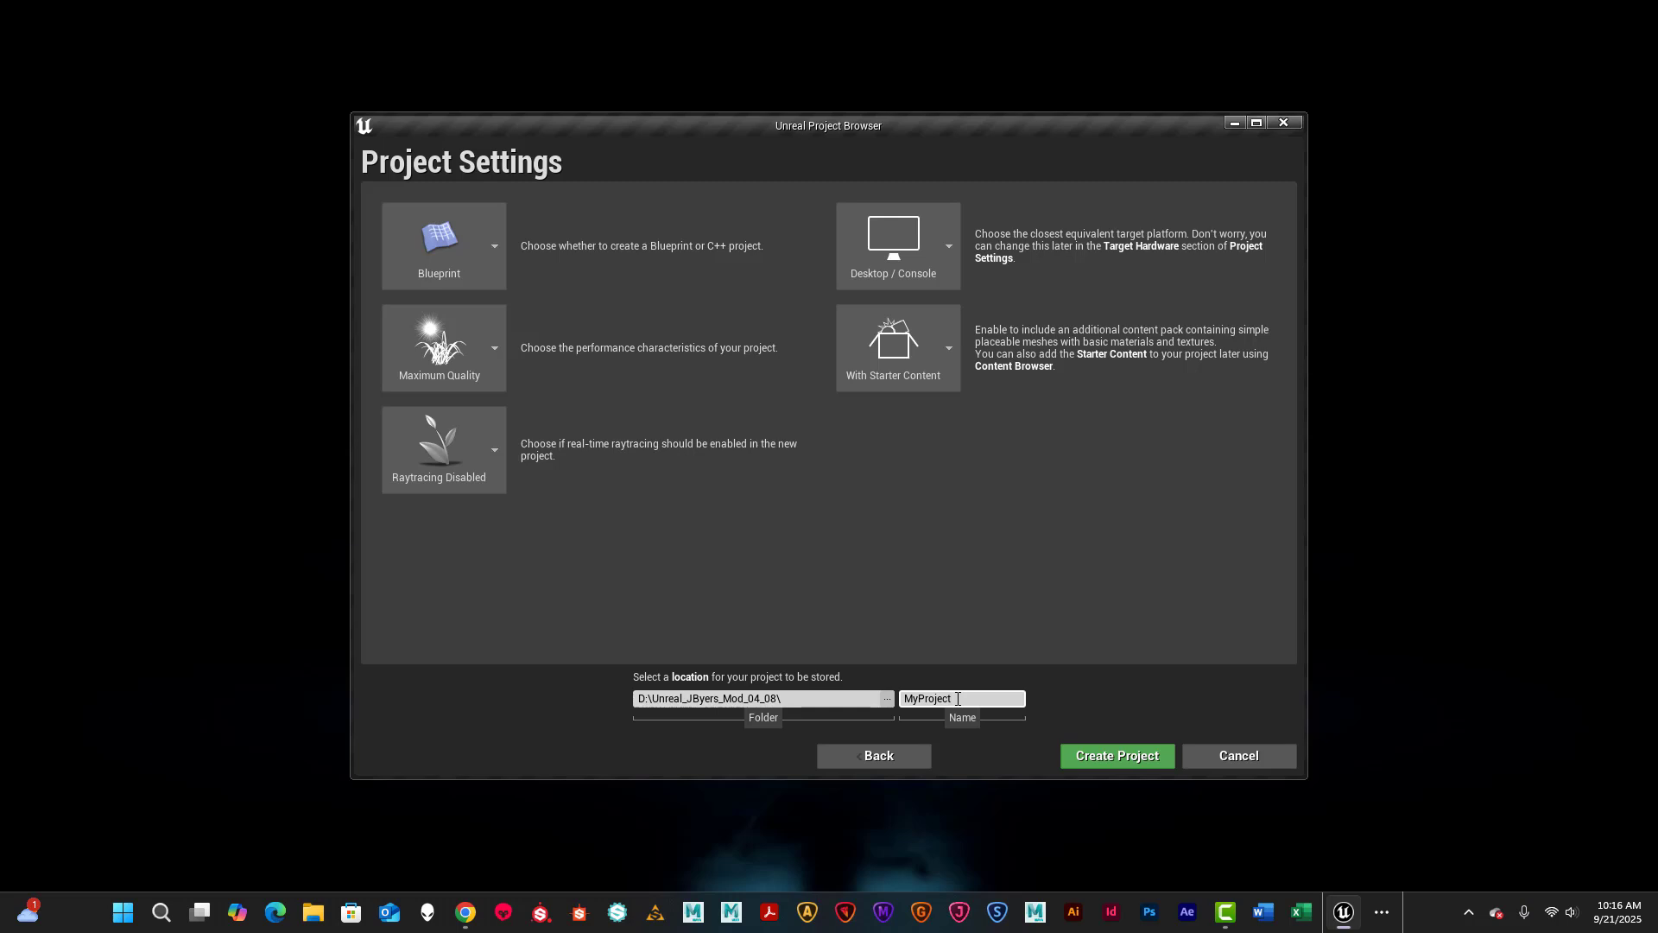
Name the project Mod_4_8 and create it.
type("Mod")
left_click_drag(977, 699, 844, 695)
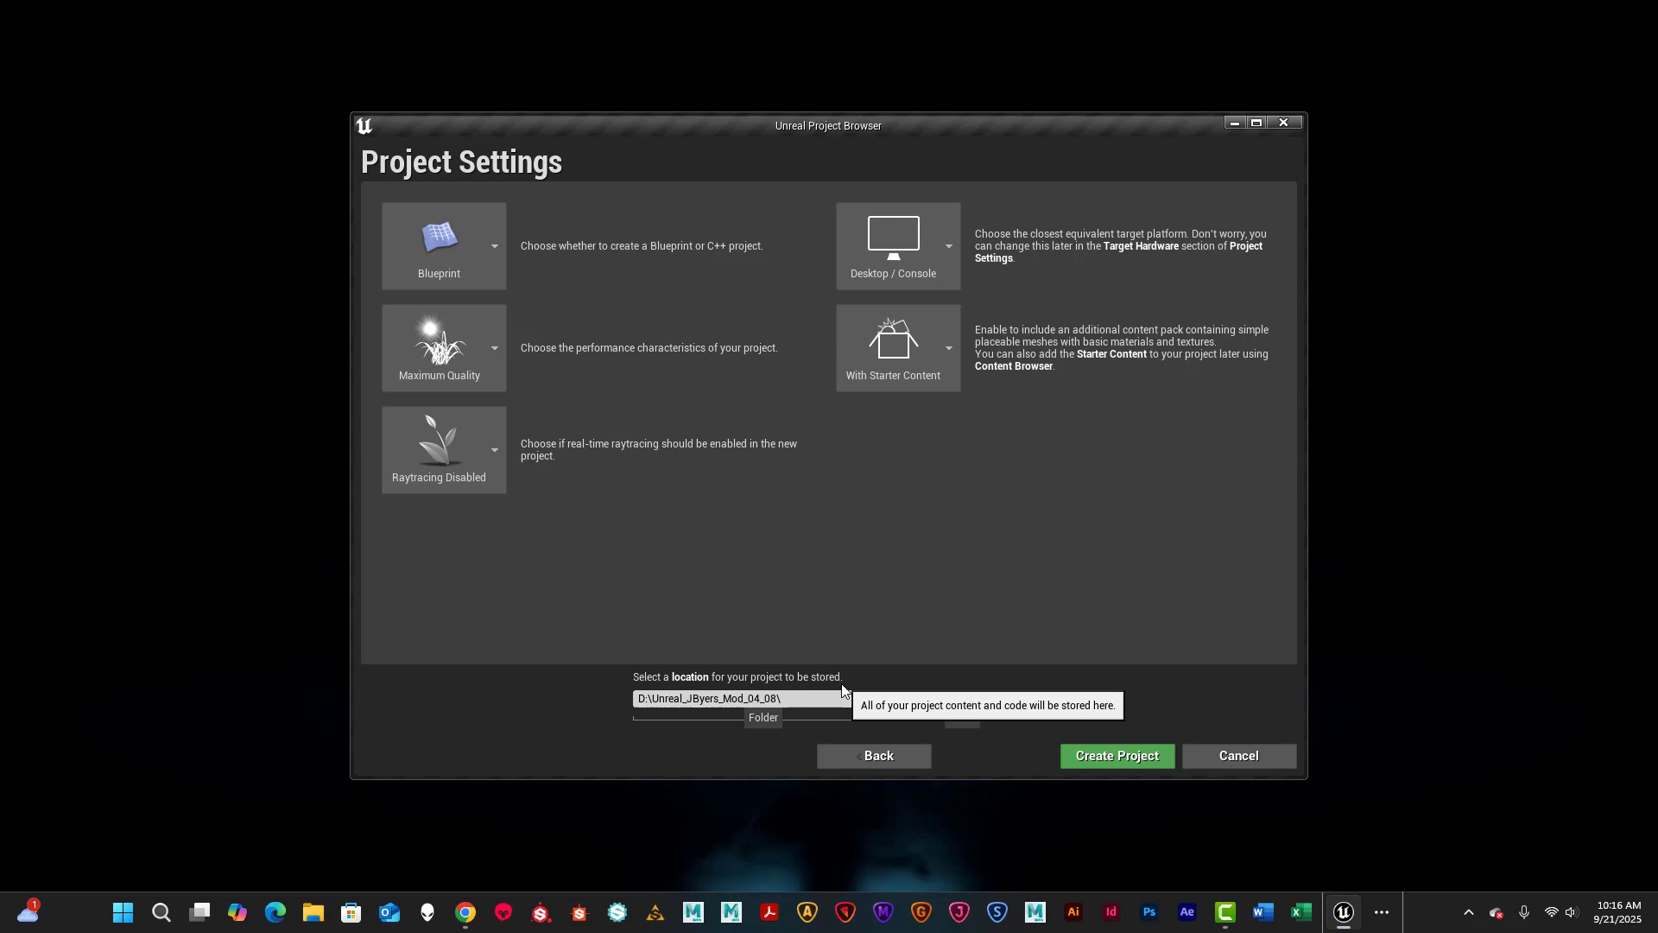
type("Mod_004")
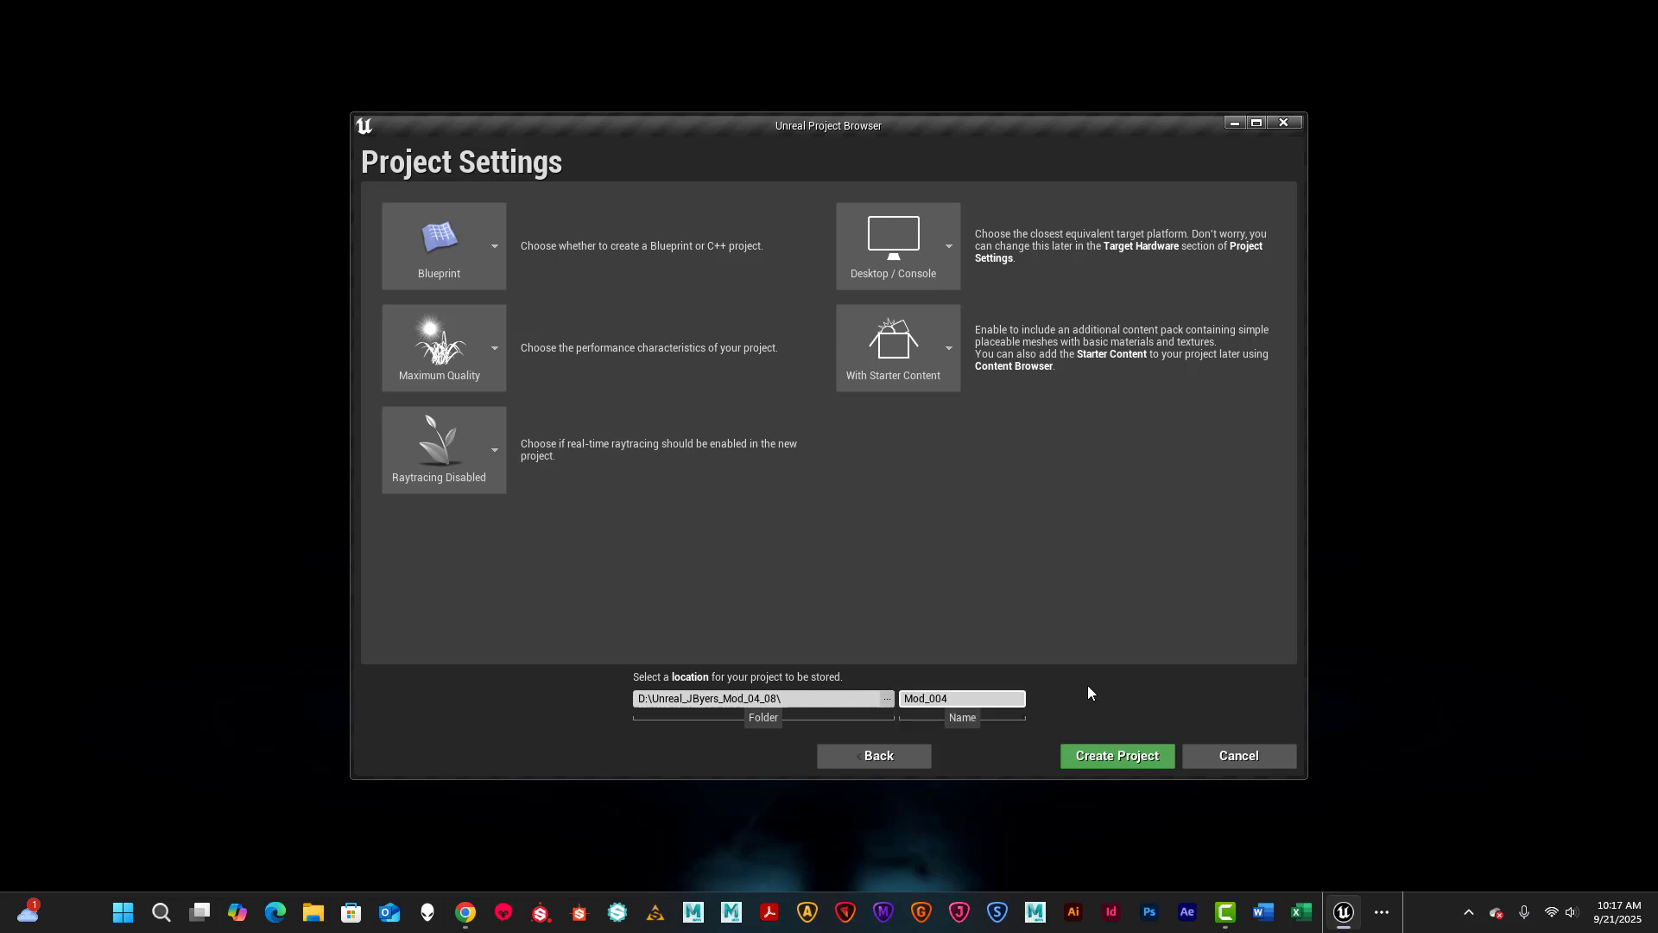
key("BackSpace")
key("BackSpace")
type("5")
key("BackSpace")
type("4_8")
left_click(1115, 758)
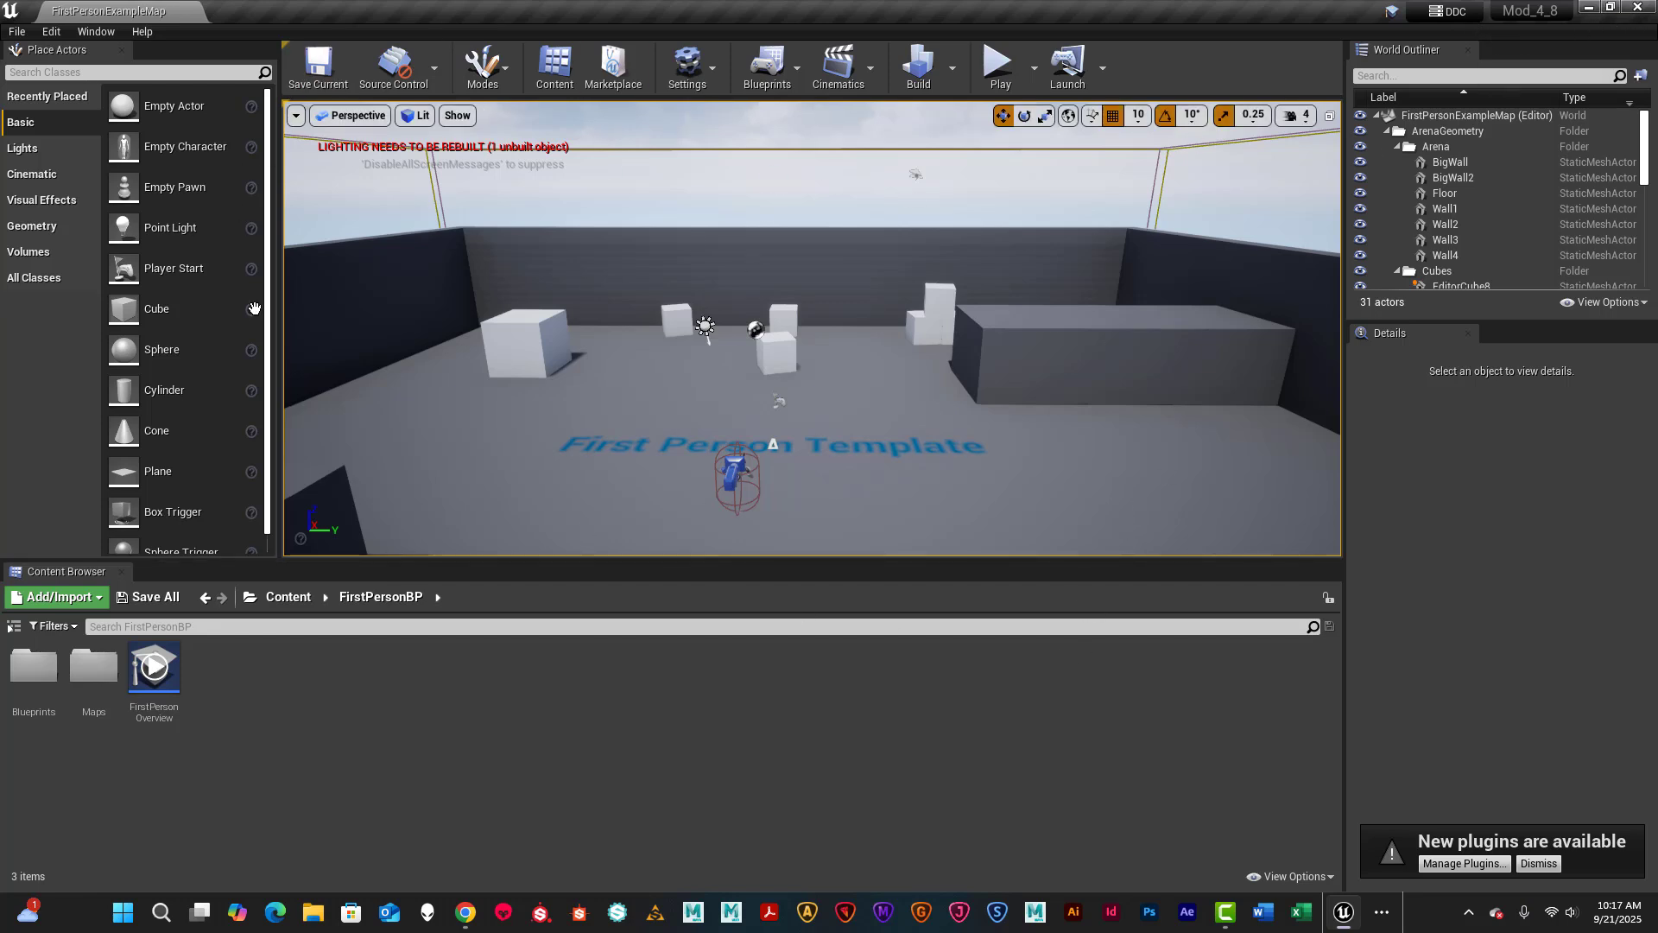
Minimize the editor and, in File Explorer, open the Mod_4_8 project folder inside the owner's "_Mod_04_08" folder on DATA (D:).
left_click(1588, 7)
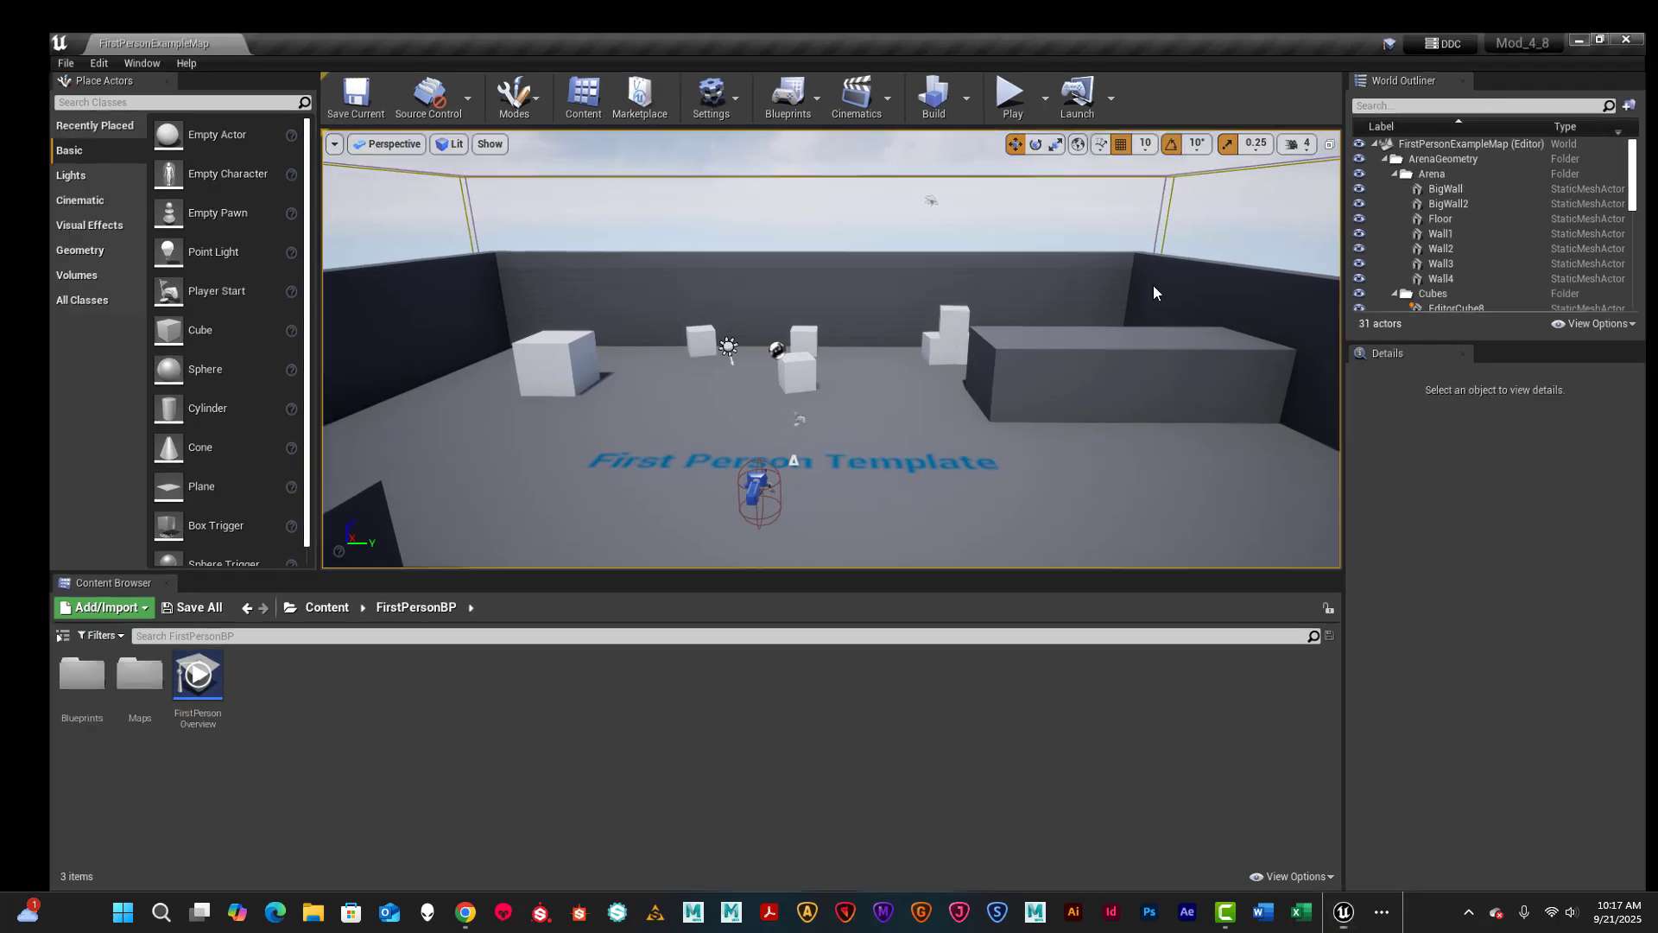
left_click(315, 915)
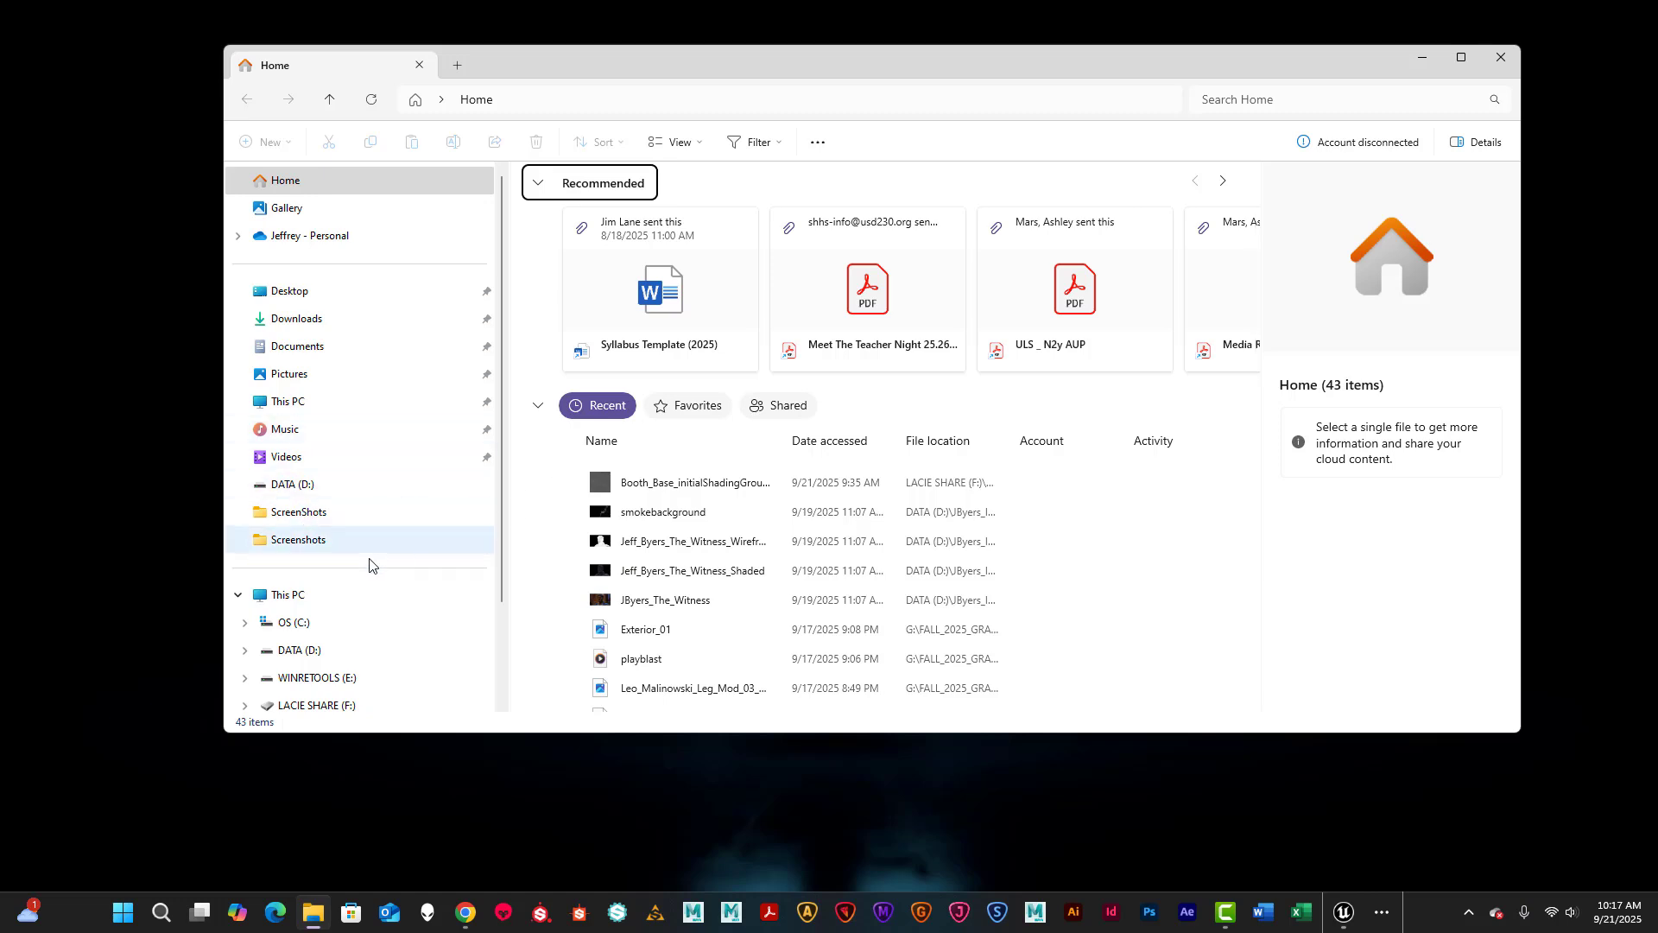
scroll(359, 615, "down", 1)
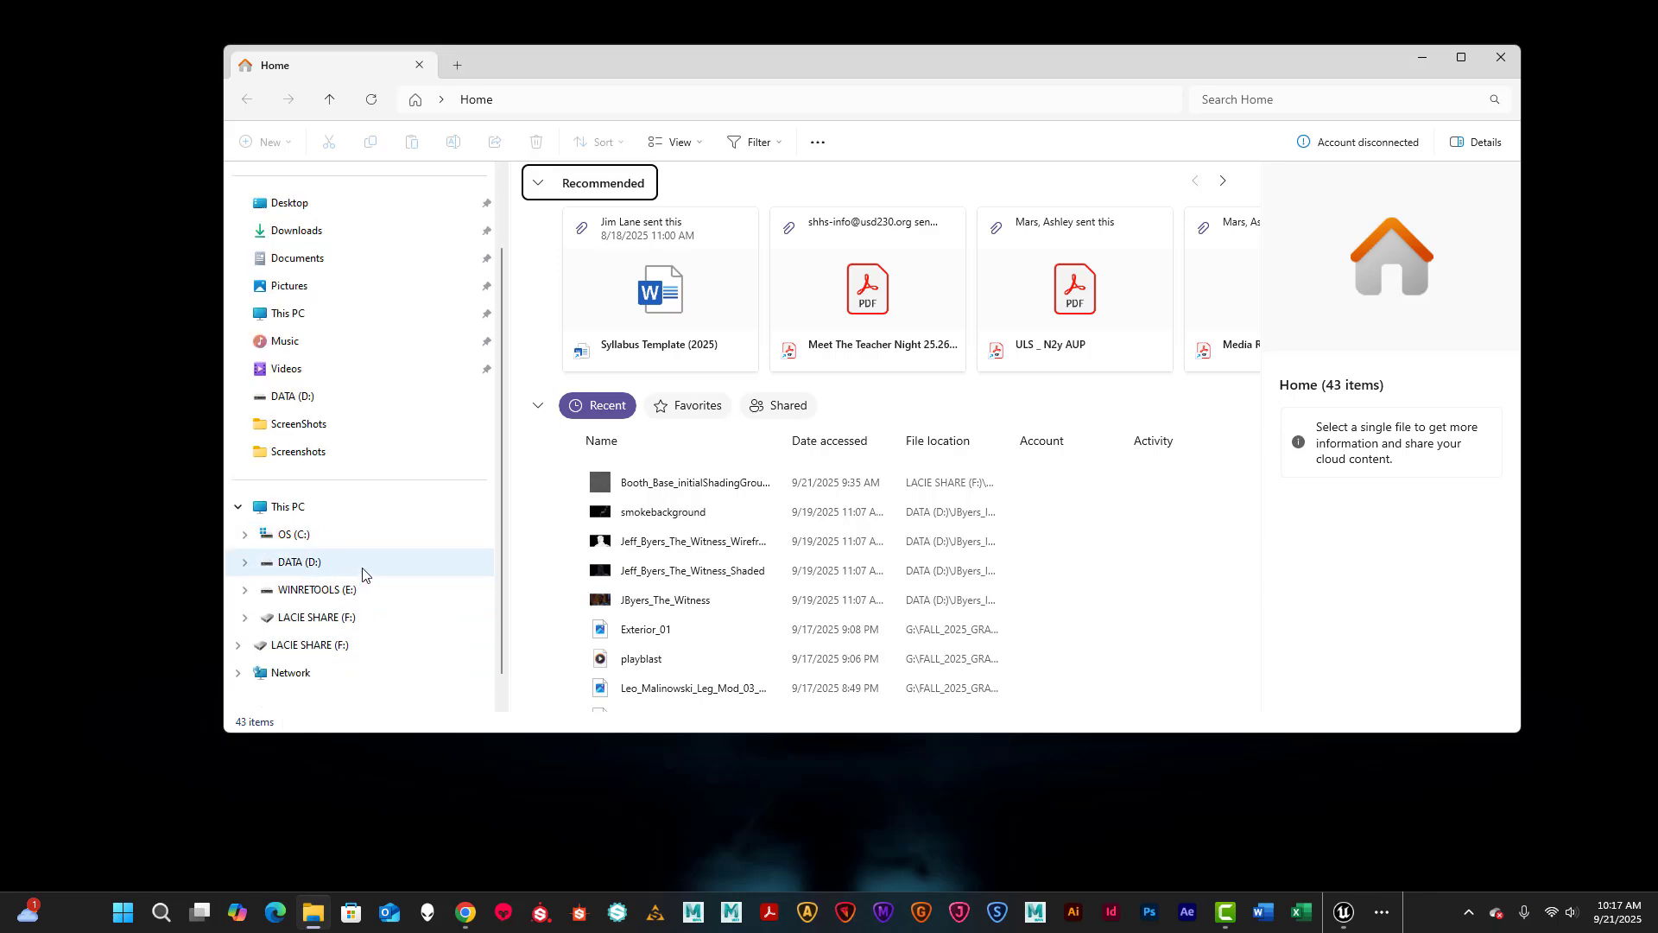
left_click(316, 561)
scroll(845, 484, "down", 10)
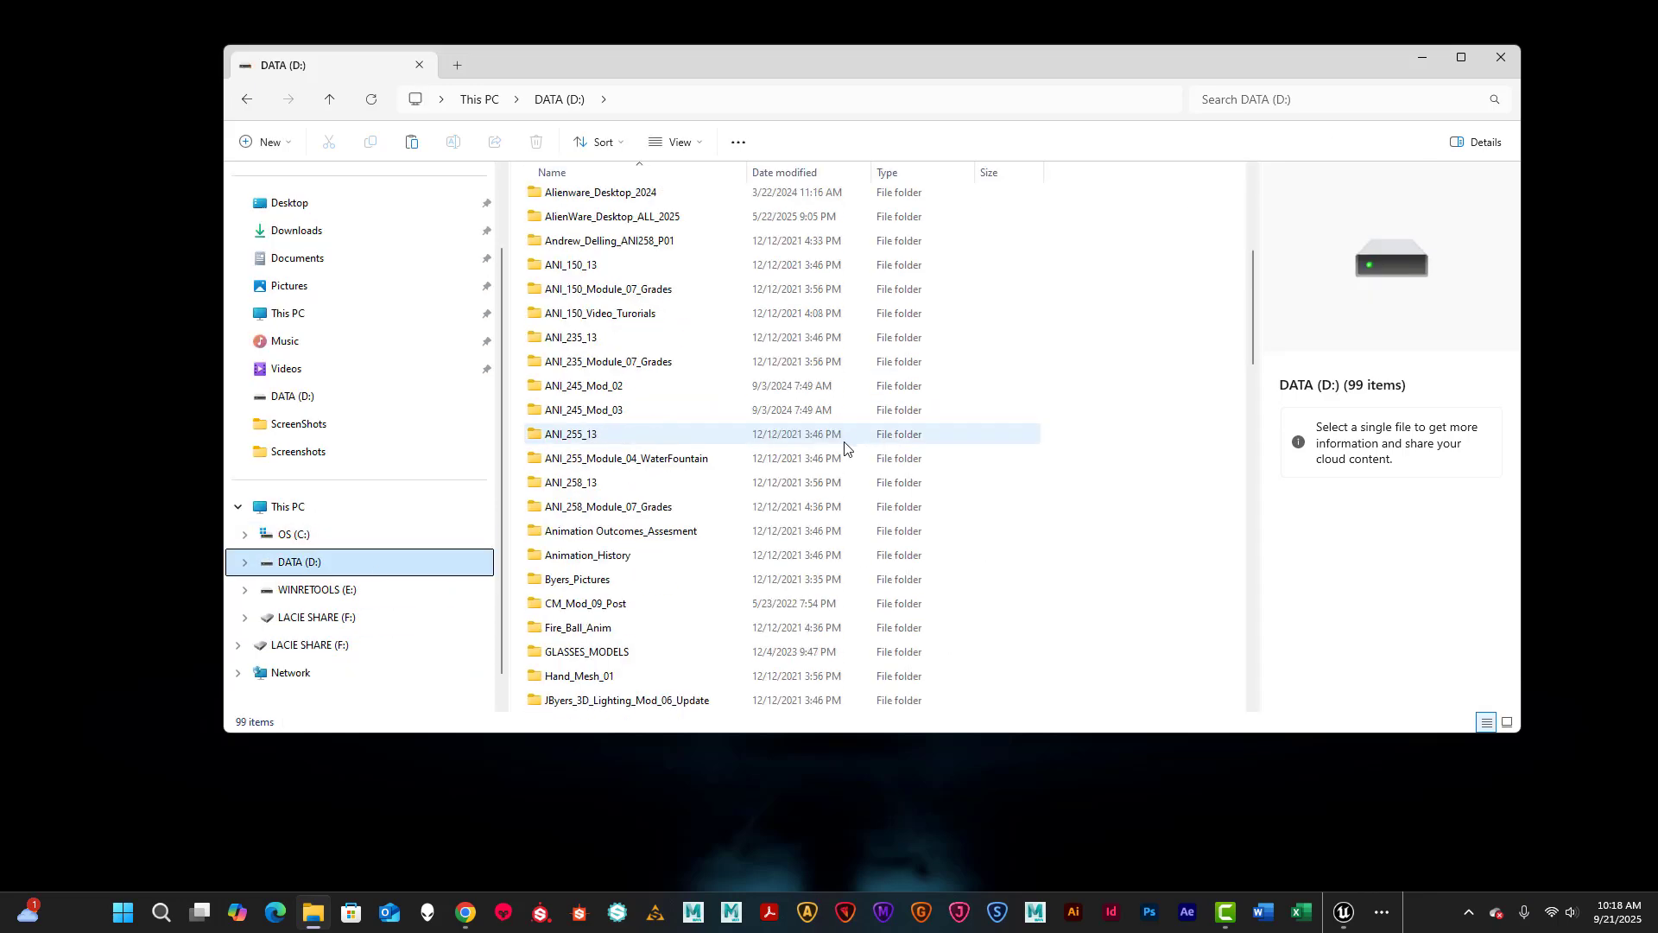
scroll(850, 544, "down", 7)
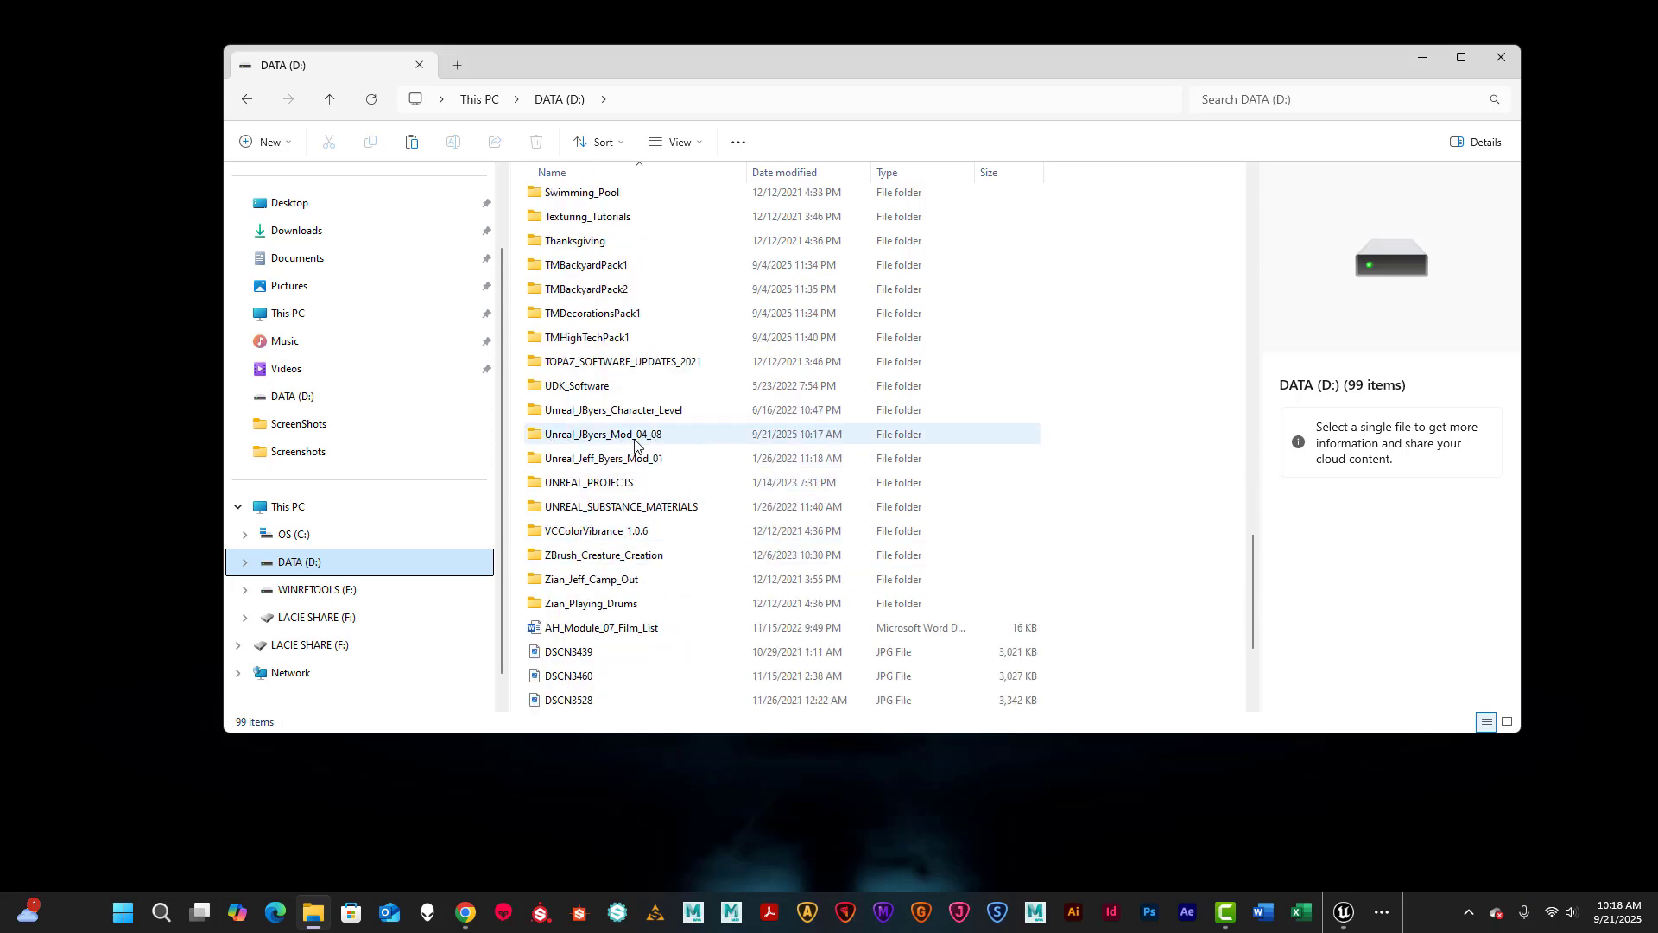
double_click(645, 437)
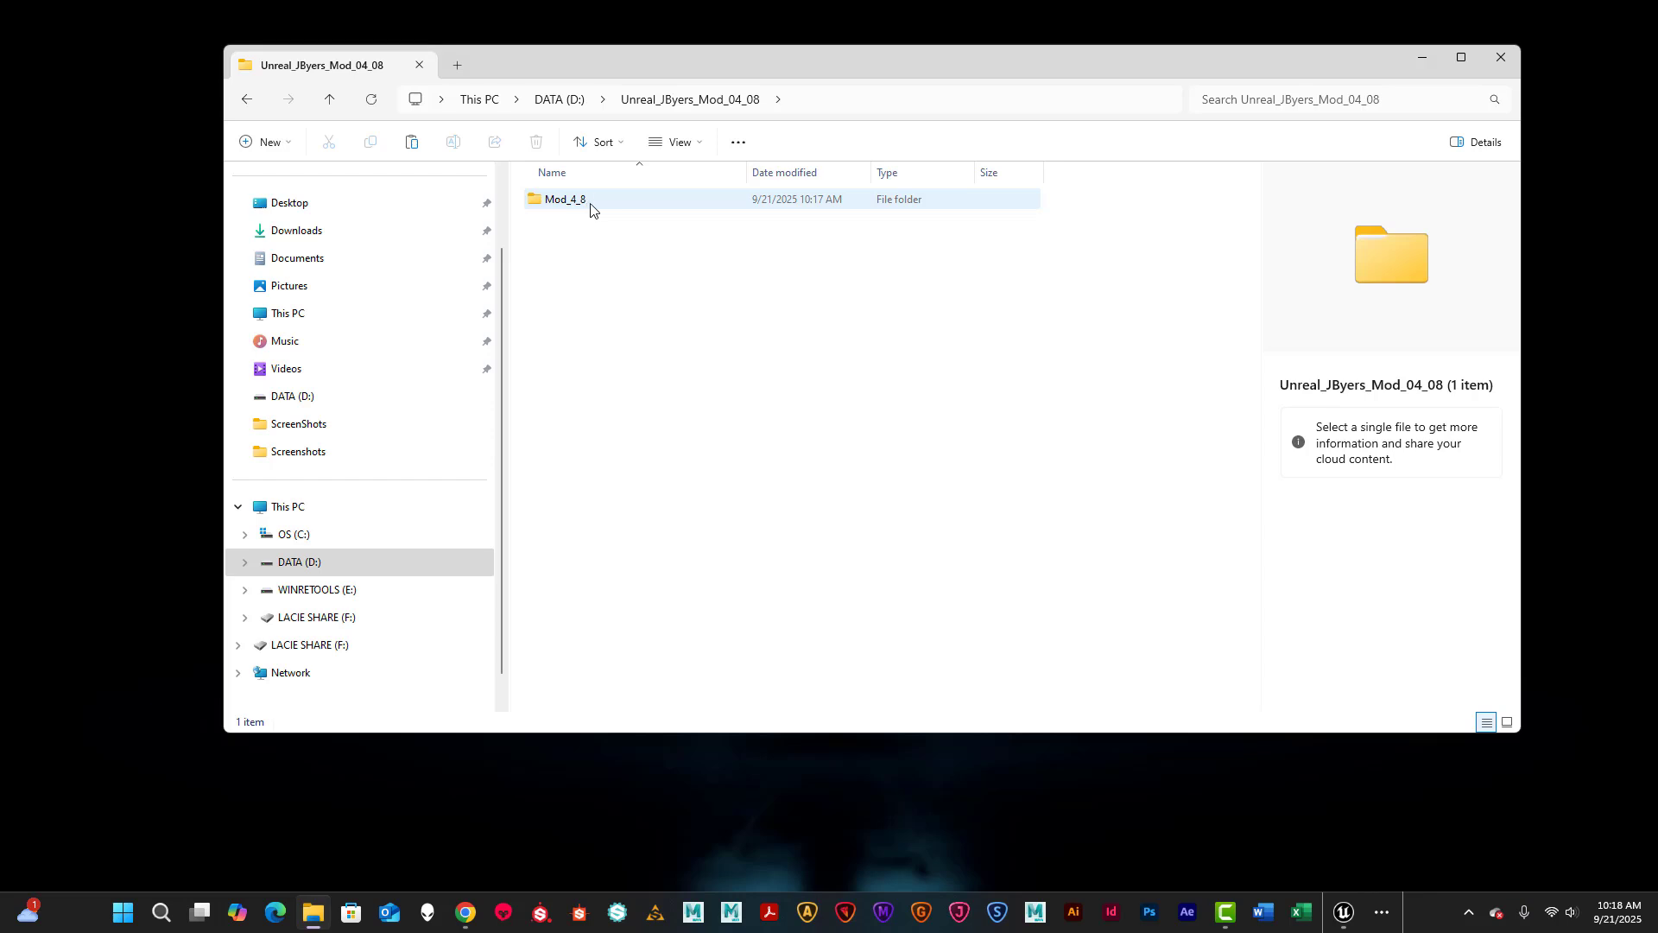
left_click(545, 204)
double_click(545, 204)
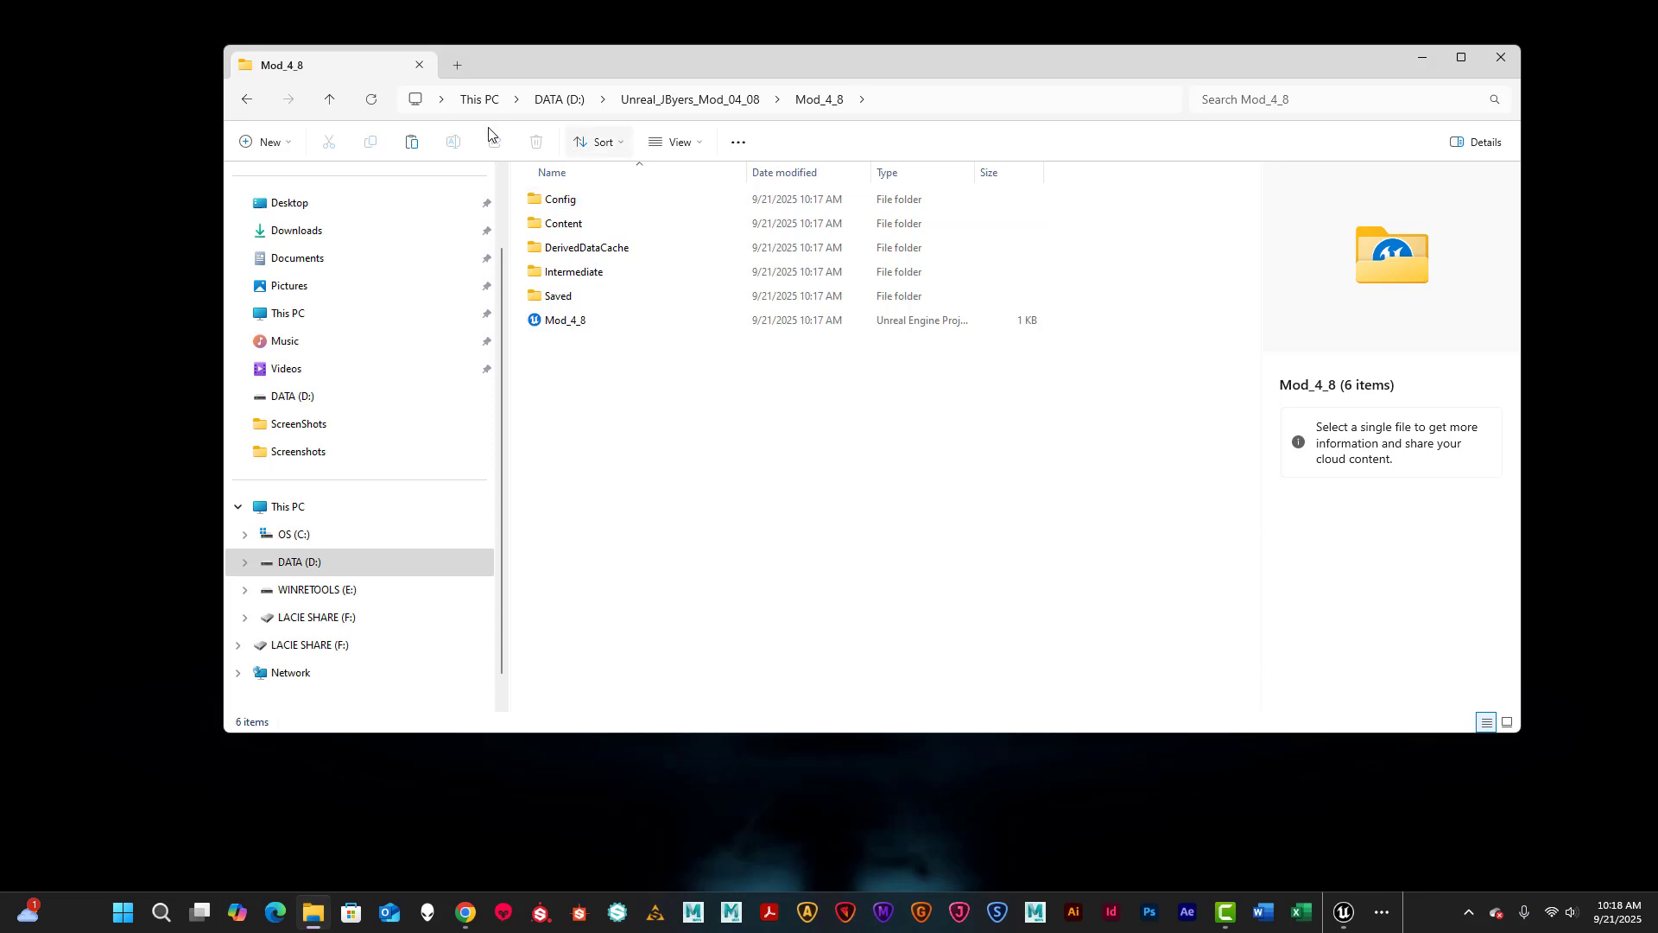
Check the Mod_4_8 folder's size in its properties, close them, and switch back to Unreal Editor.
left_click(329, 101)
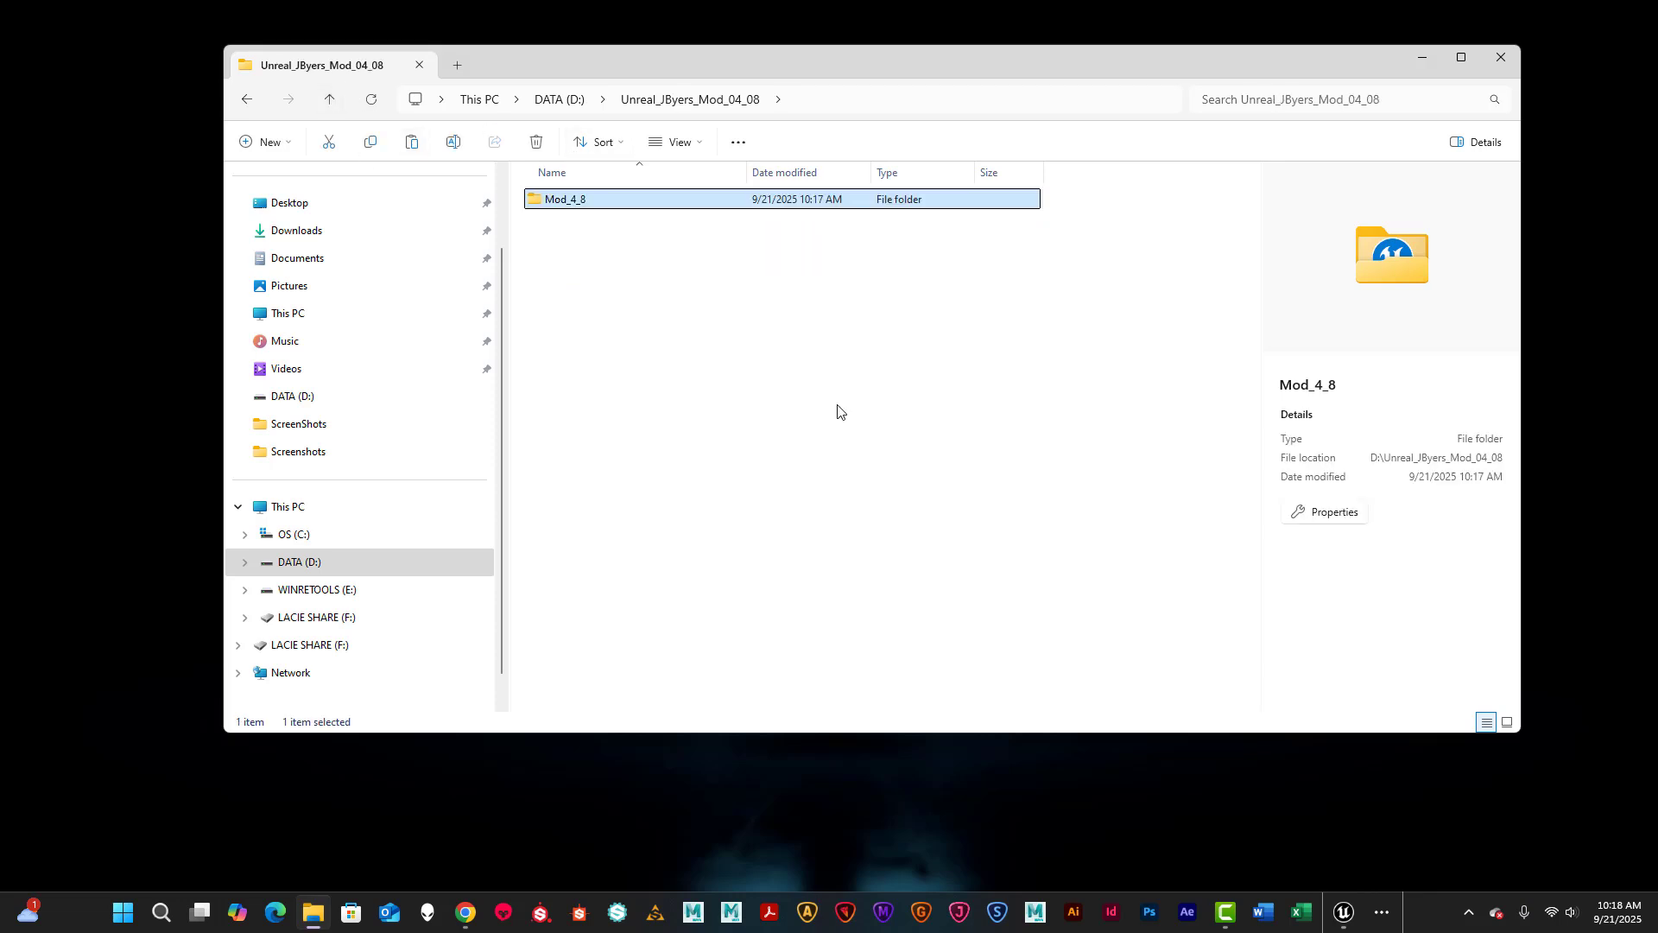
right_click(572, 201)
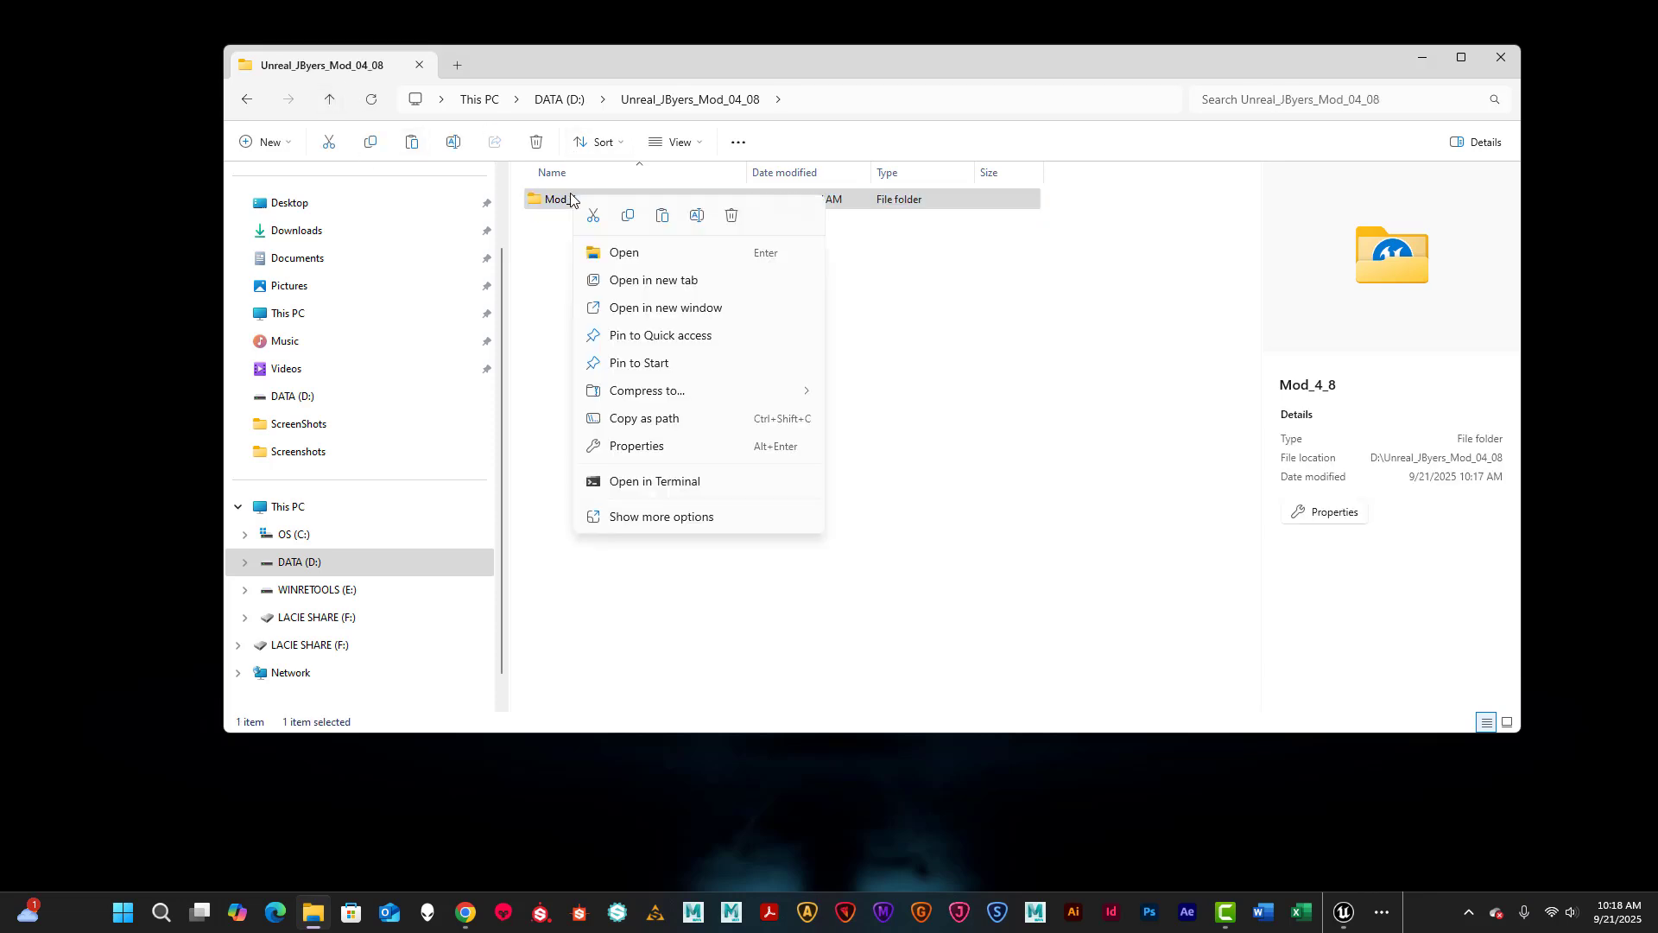
left_click(651, 453)
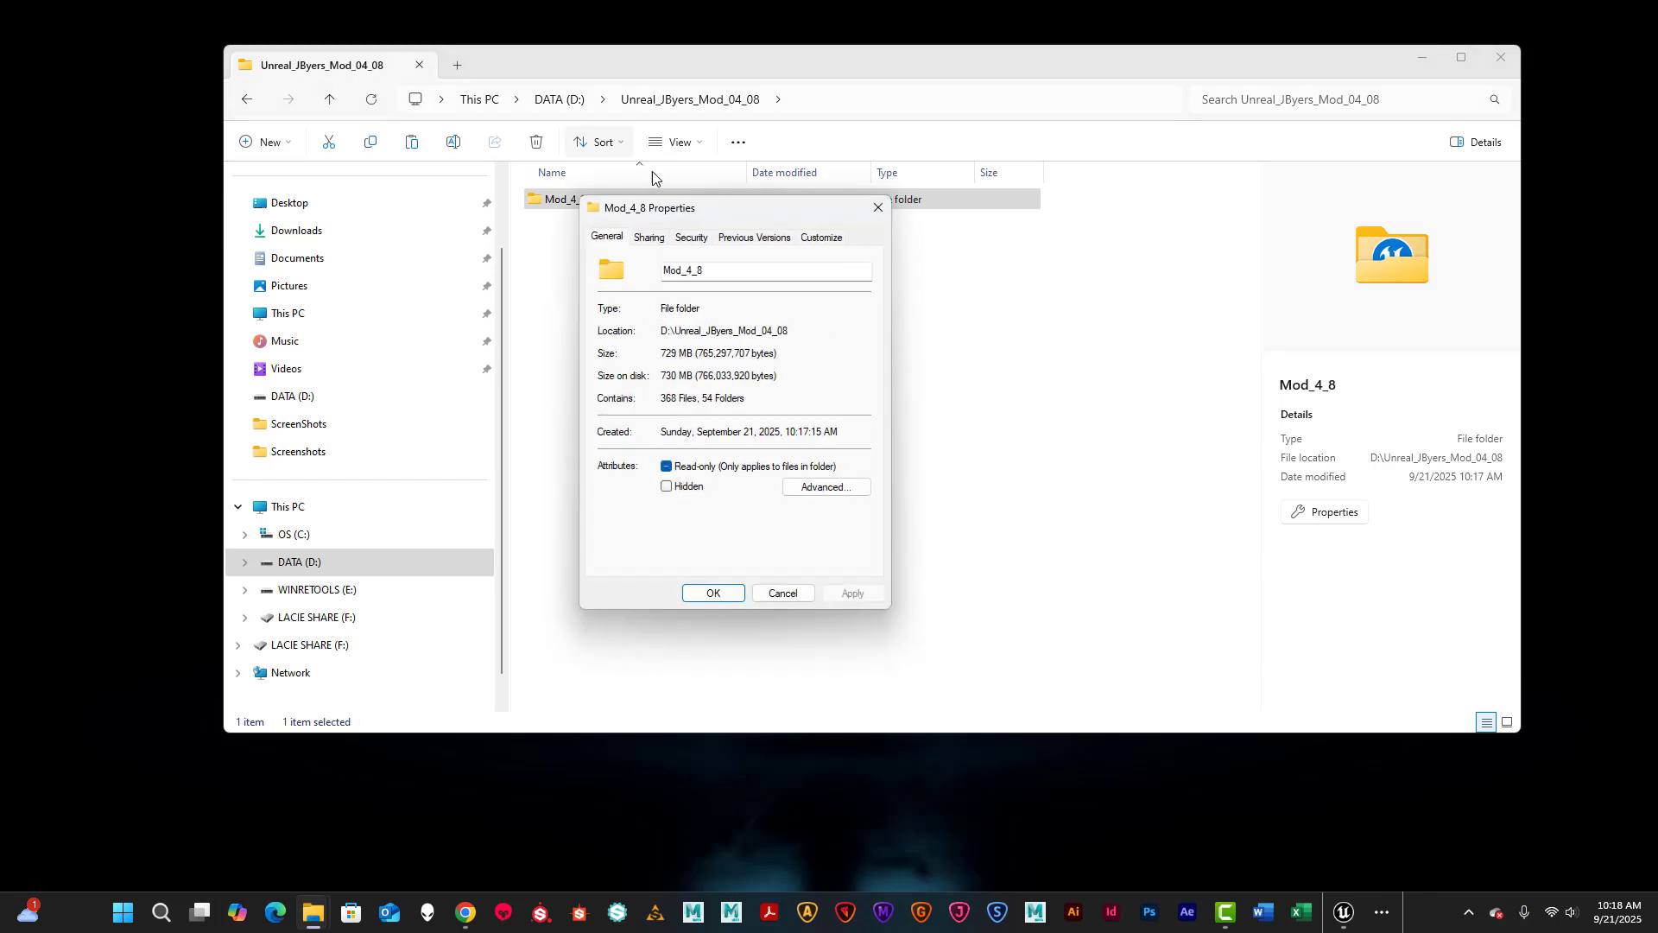
left_click_drag(752, 214, 1016, 292)
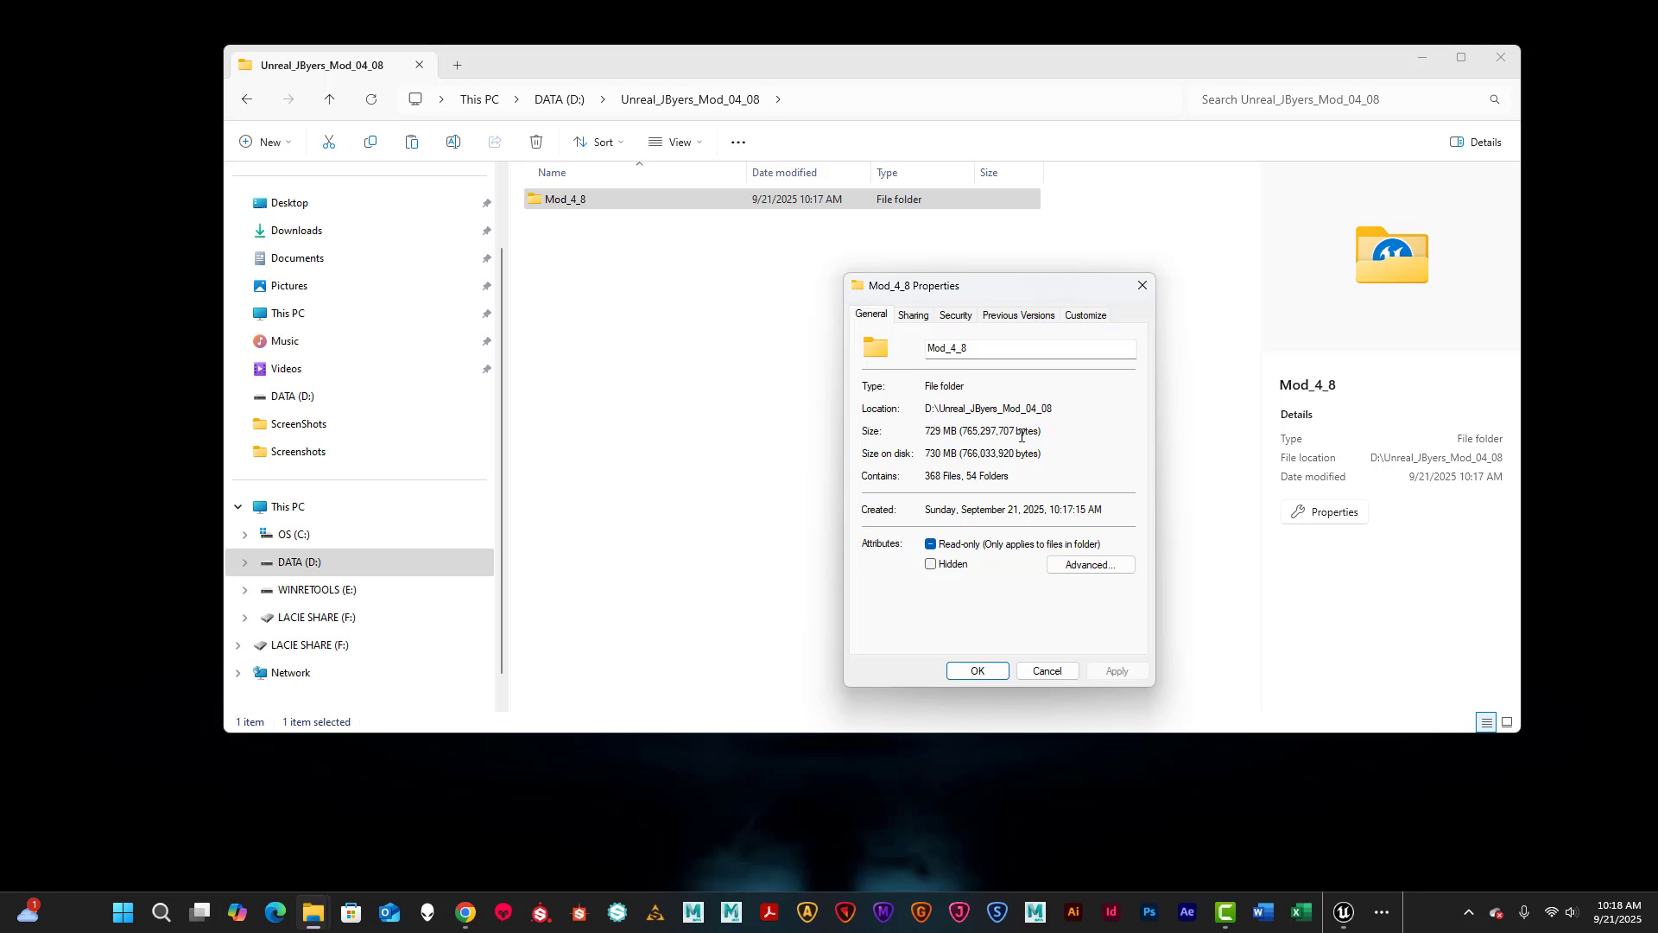
left_click_drag(1032, 298, 918, 290)
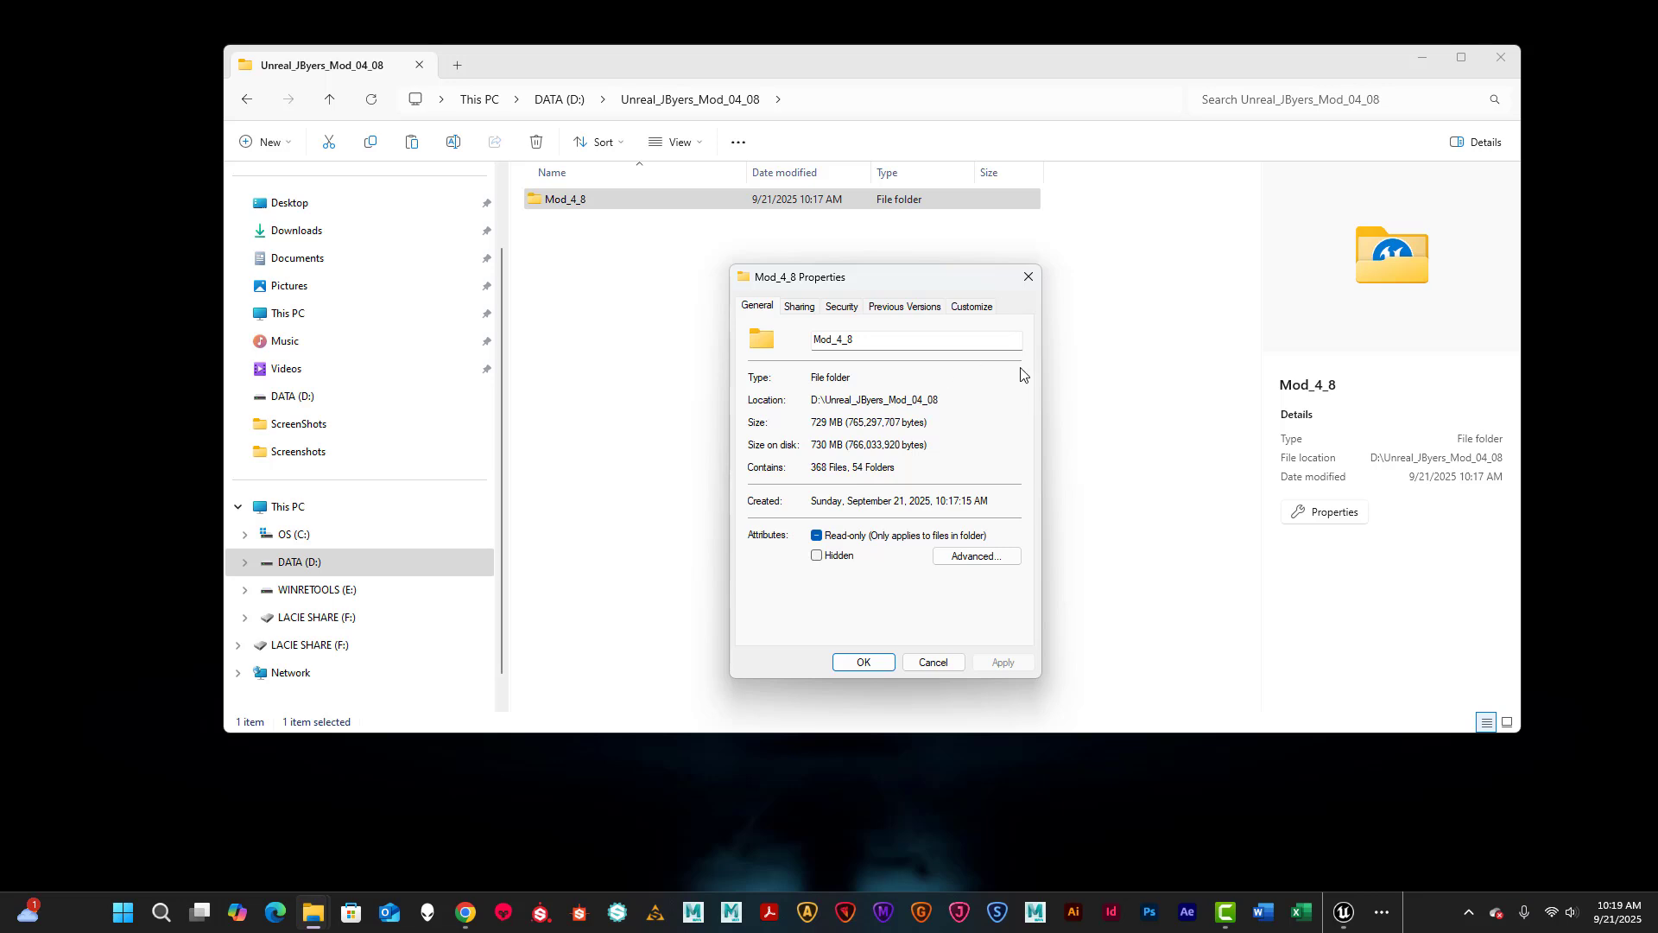
left_click(1027, 277)
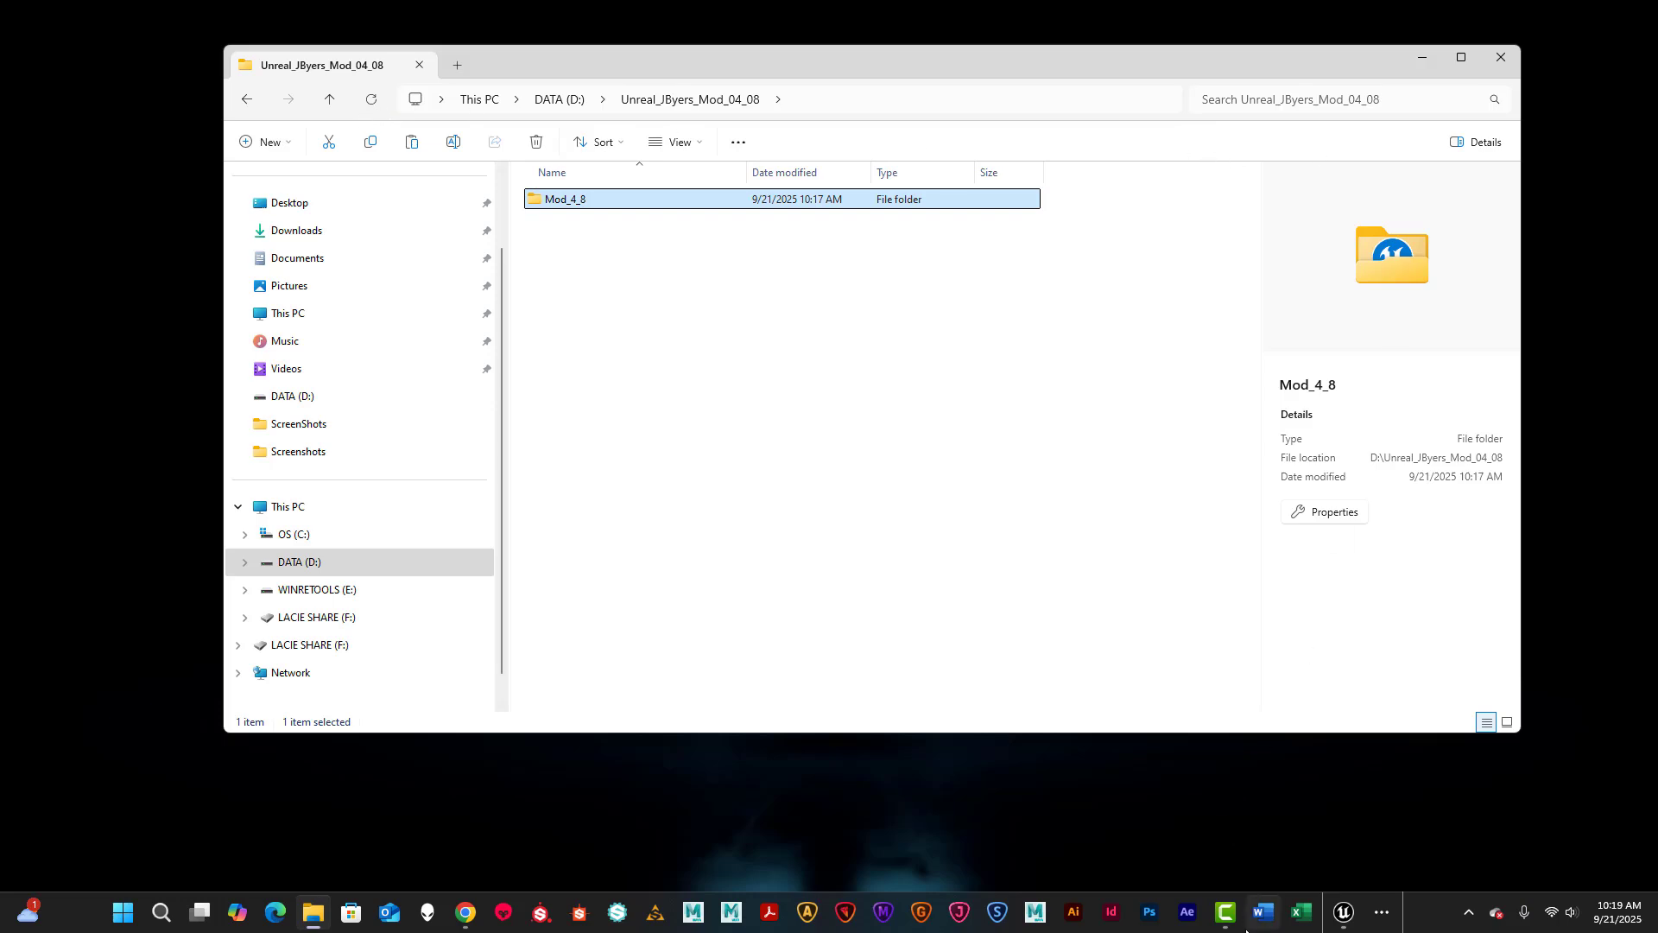
left_click(1344, 912)
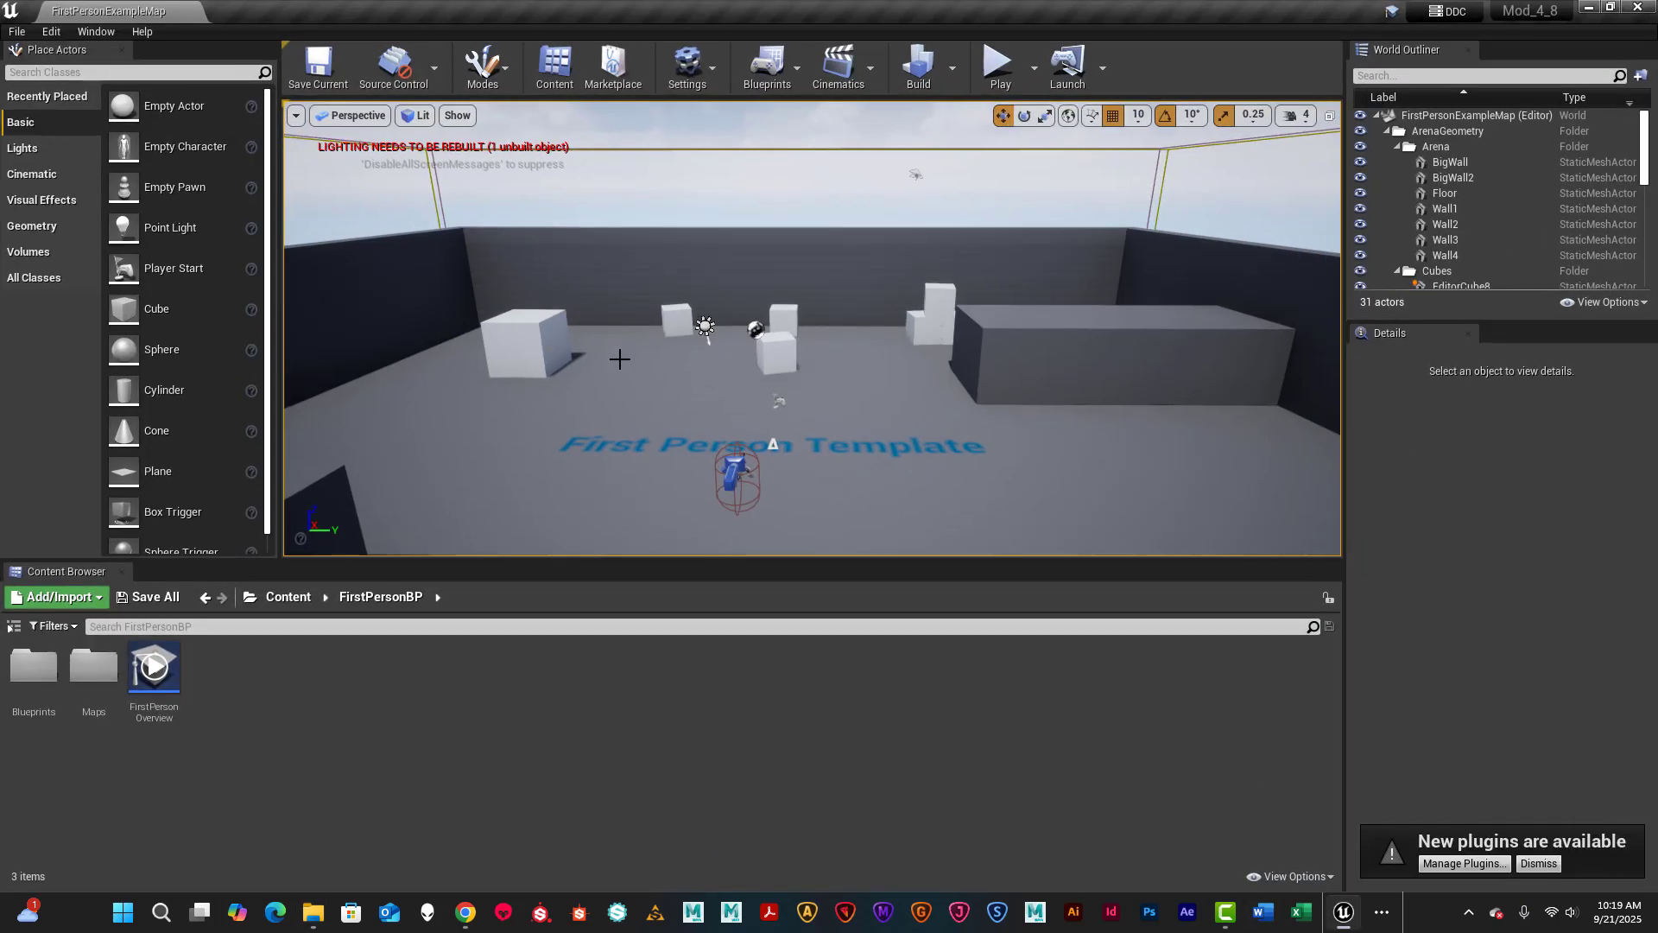